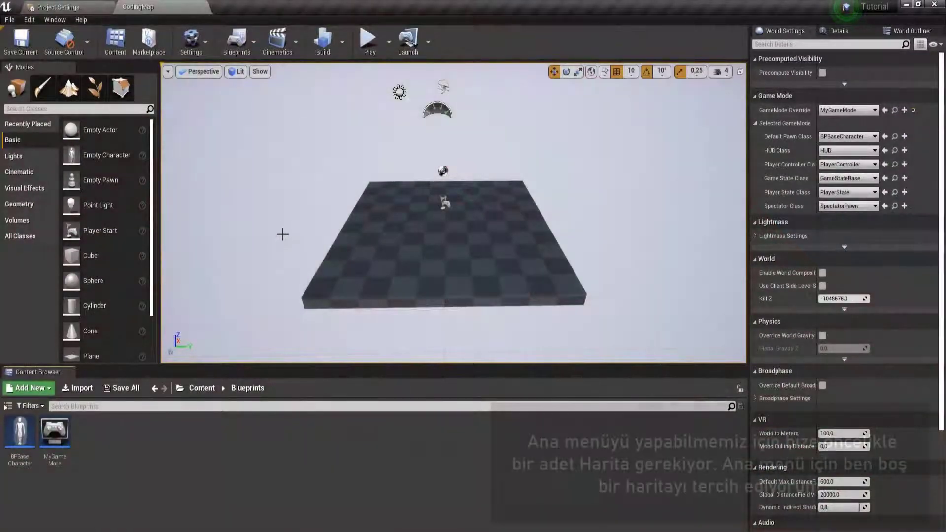
Step: Create a new Empty Level and open its Level Blueprint
click(9, 20)
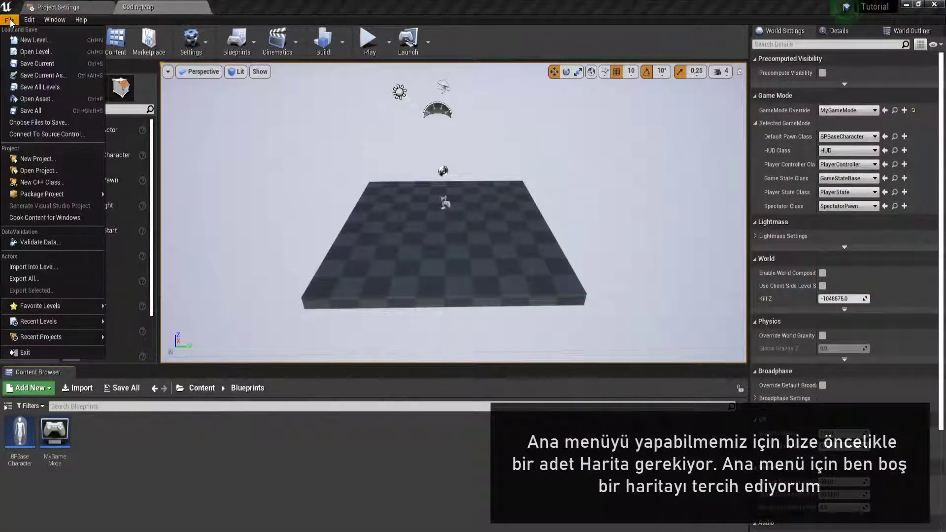
click(30, 40)
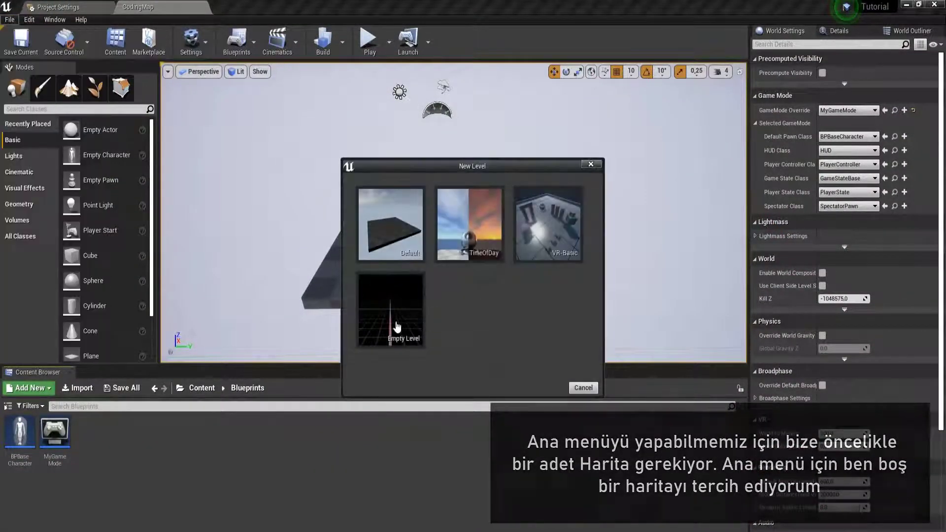
click(397, 321)
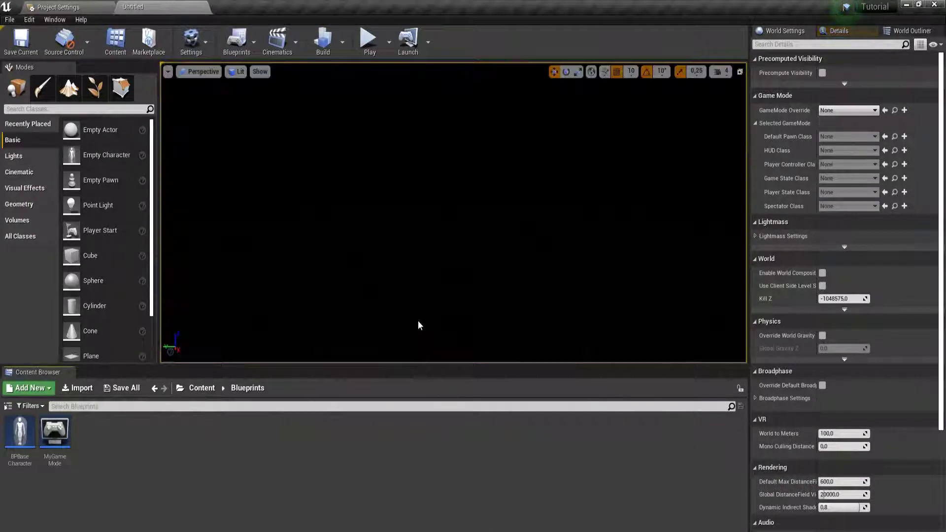
click(241, 49)
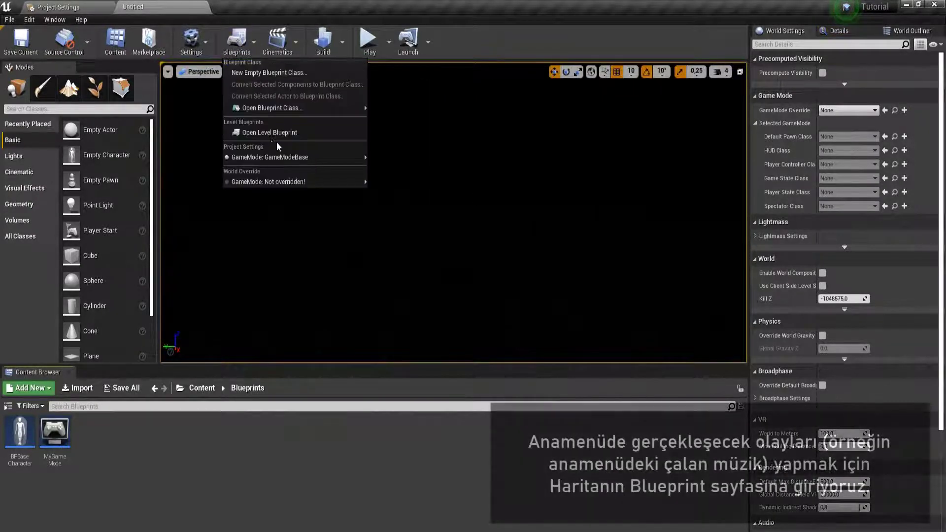
click(268, 135)
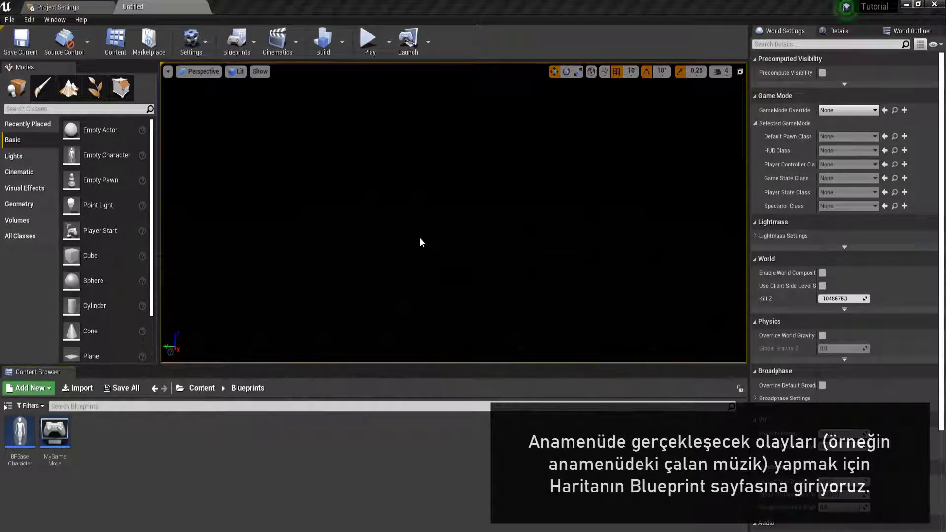
Step: Dock the level blueprint editor and delete the Event Tick node
drag(310, 33, 257, 7)
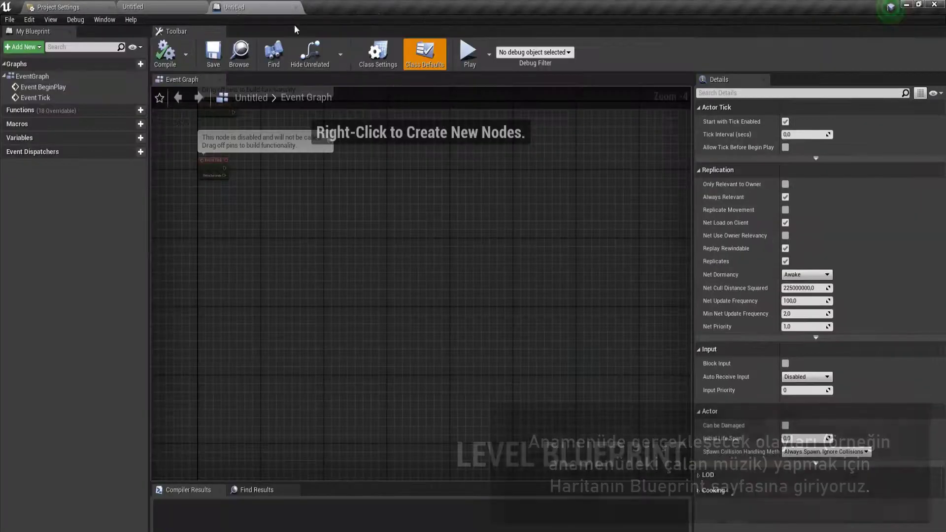
drag(275, 279, 399, 348)
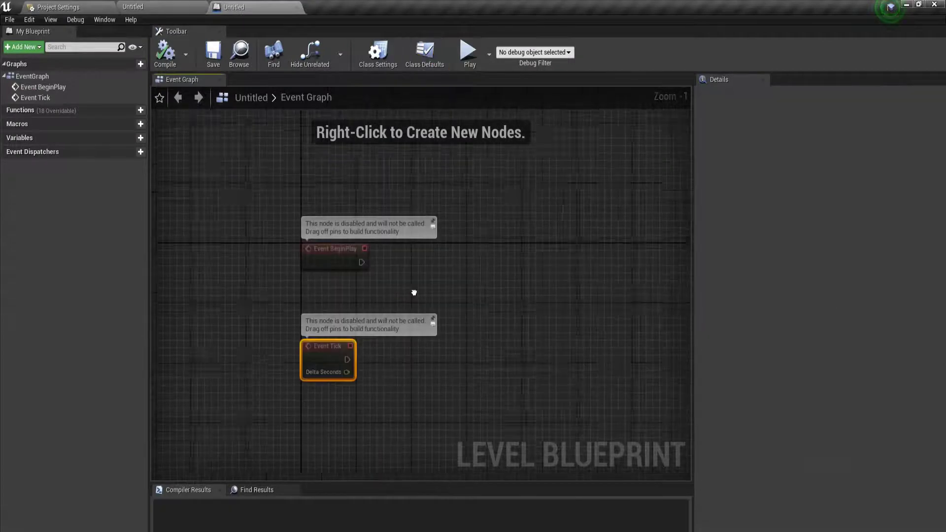
right_drag(414, 291, 332, 327)
key(Delete)
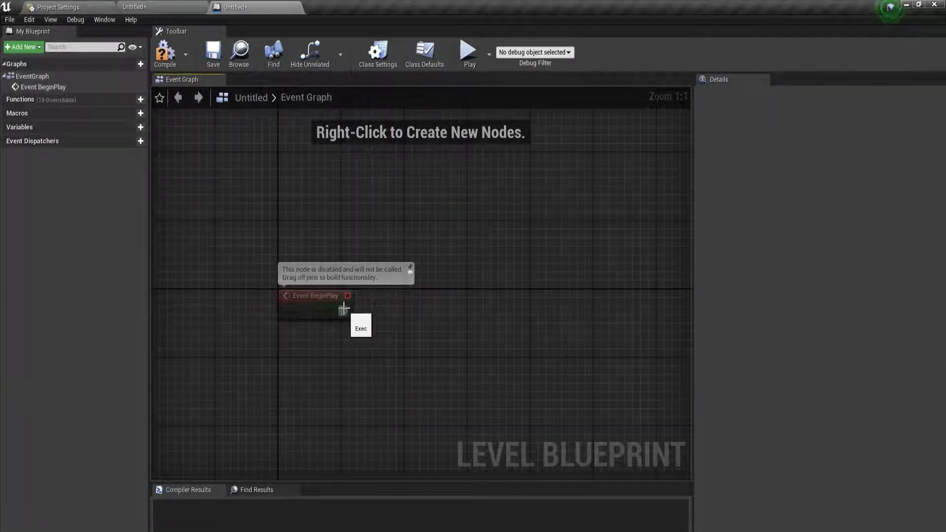
Step: Connect a new Play Sound 2D node to Event BeginPlay's exec pin
drag(343, 309, 459, 310)
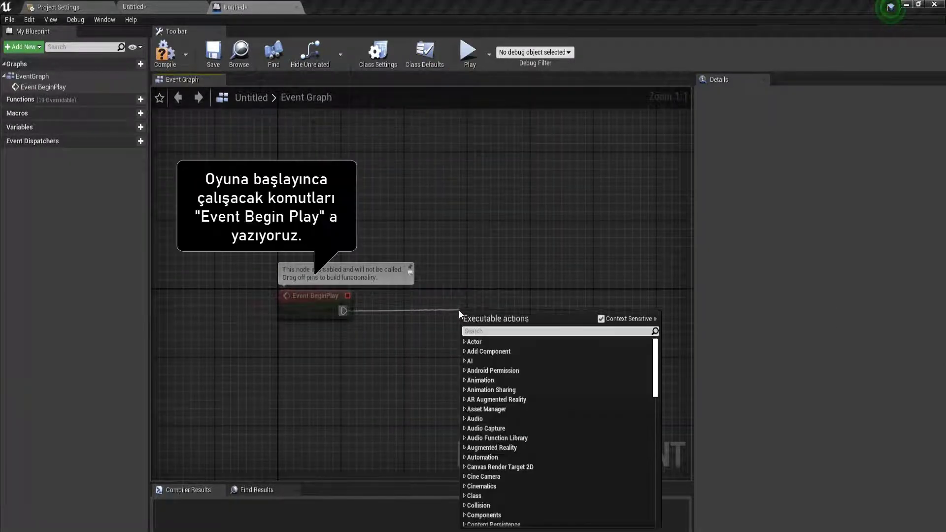
text(play sou)
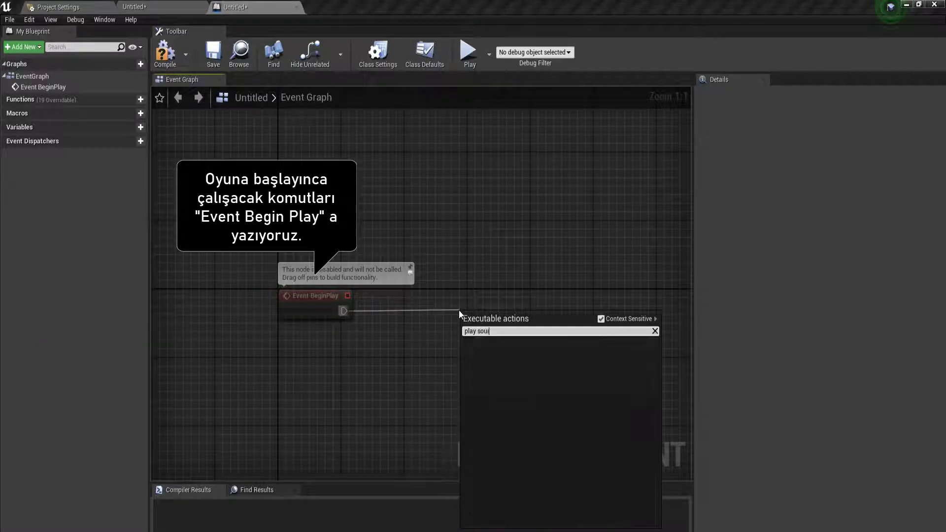
click(502, 363)
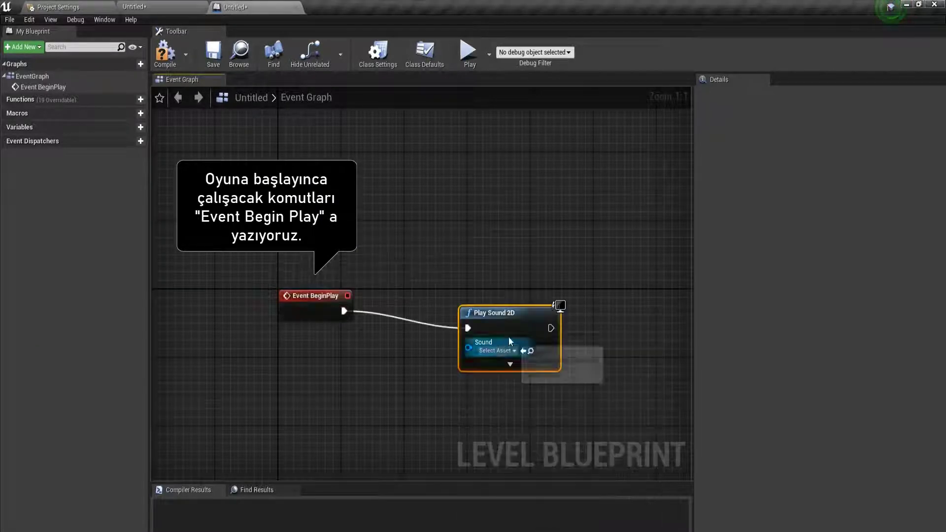
Step: Wrap Play Sound 2D in a comment titled 'Ana menüde çalacak müzik' and resize it
text(cA)
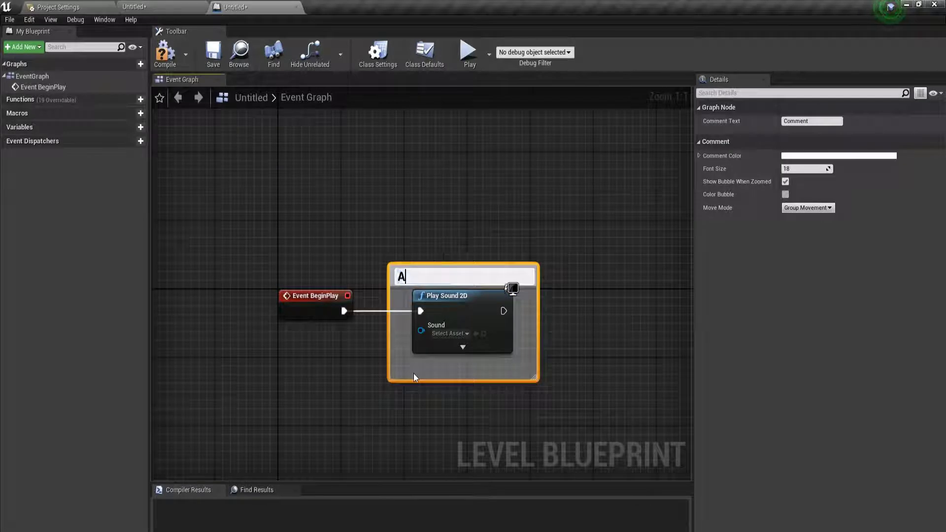
text(na menüde)
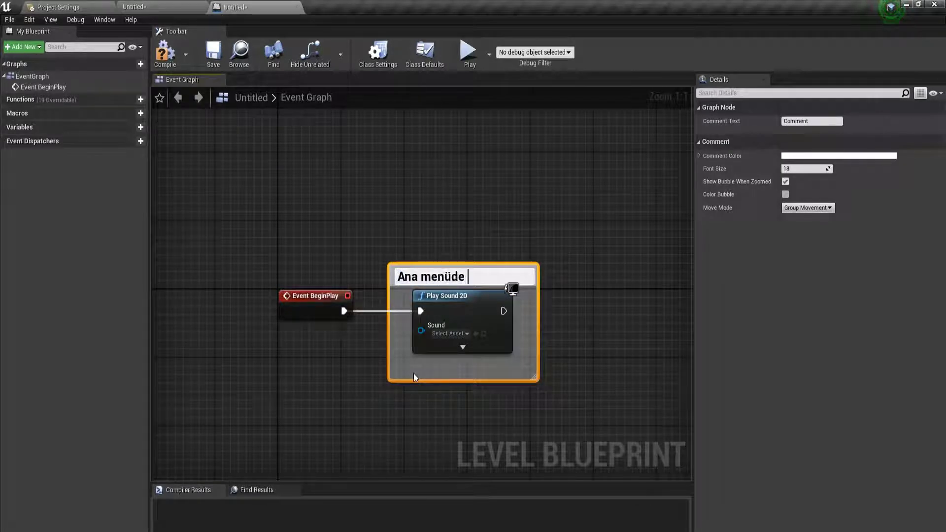
text( çalacak)
text( müzik)
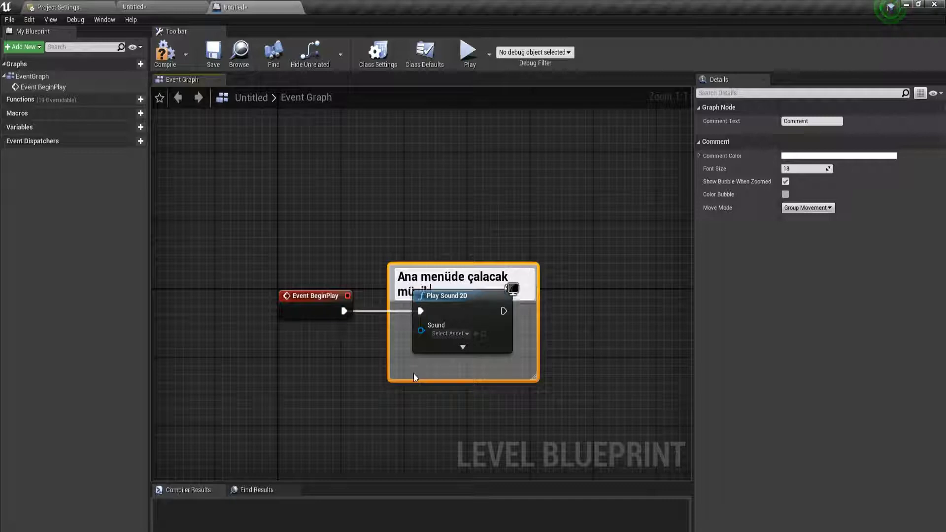
key(Return)
drag(536, 303, 609, 306)
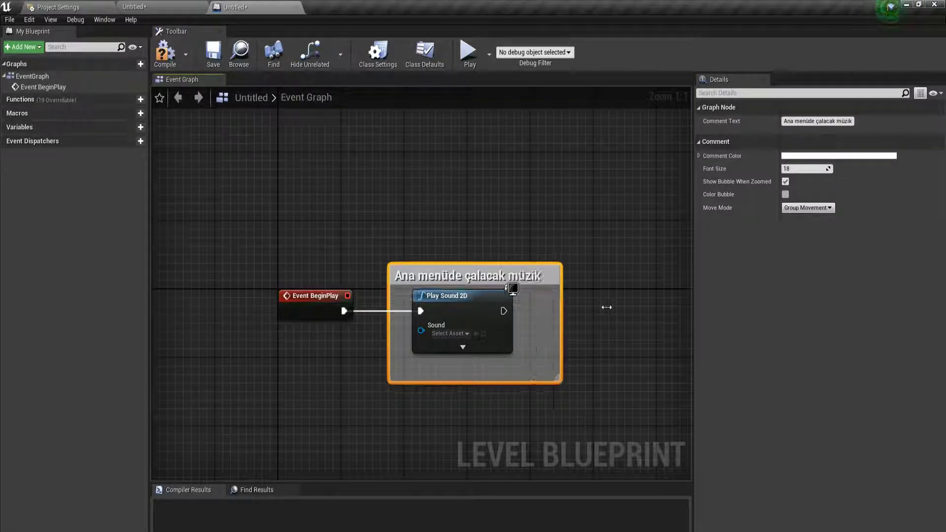
click(507, 264)
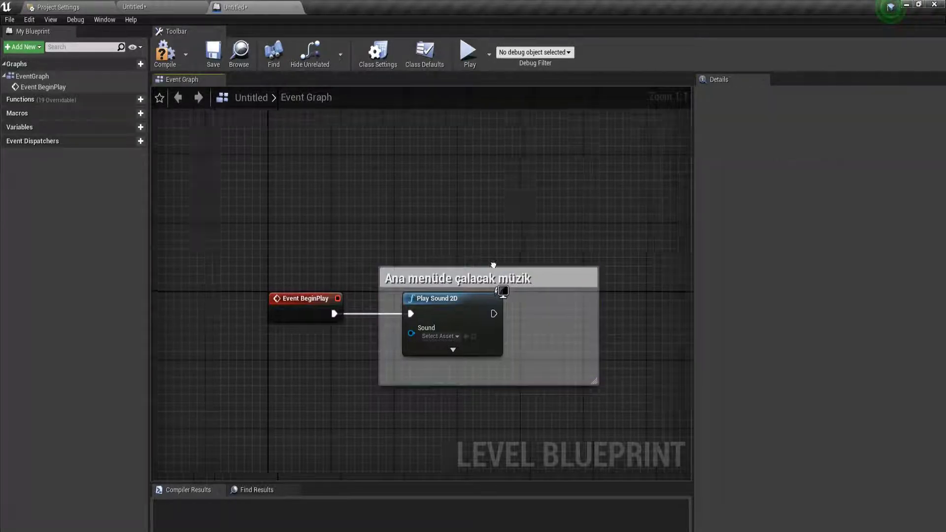
right_drag(508, 265, 423, 271)
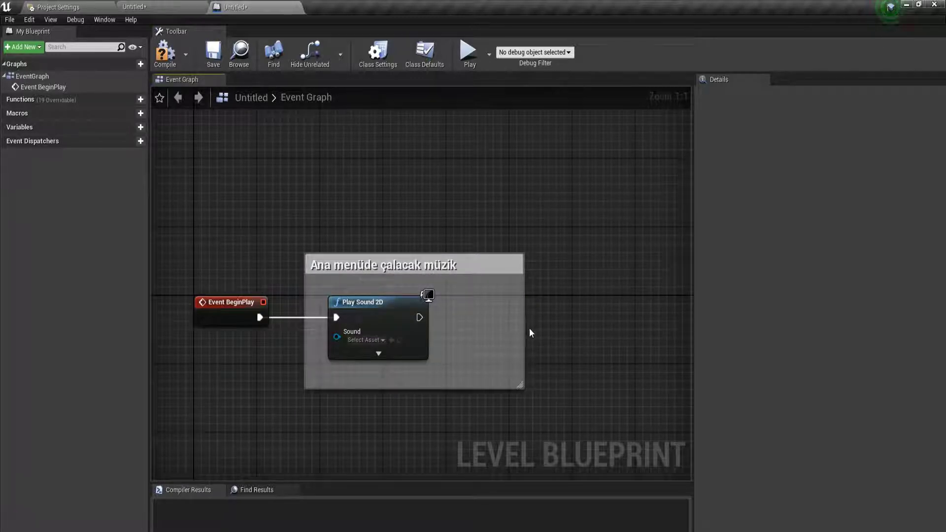
drag(523, 331, 465, 334)
right_drag(466, 334, 389, 328)
Step: Pull a new exec connection out of the Play Sound 2D node
click(325, 308)
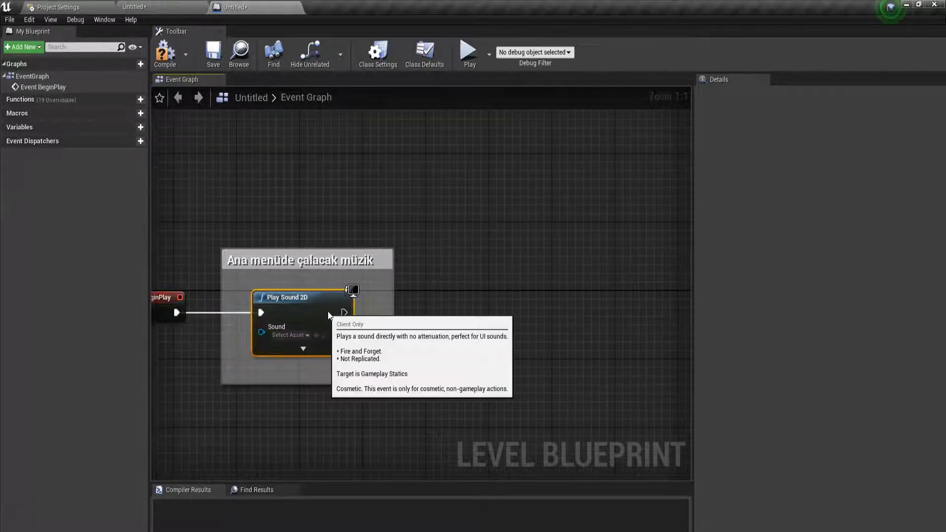
right_drag(325, 308, 402, 284)
drag(421, 287, 530, 287)
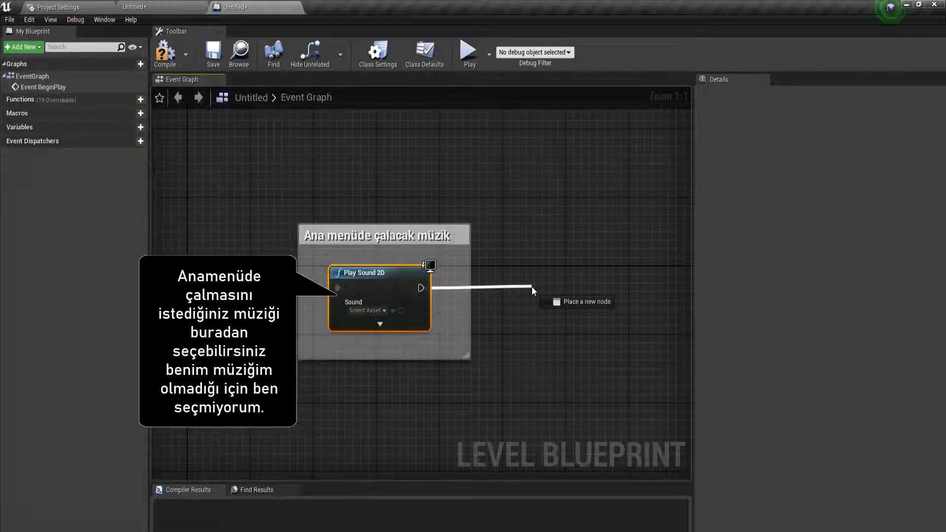
Step: Add a Create Widget node after Play Sound 2D and line it up with the sound node
text(create widget)
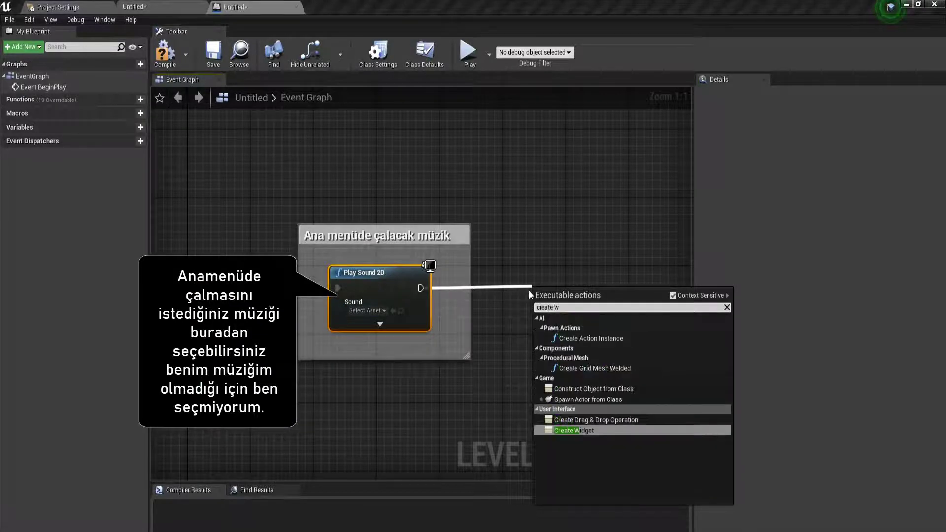
key(Return)
right_drag(529, 294, 400, 278)
drag(488, 293, 497, 276)
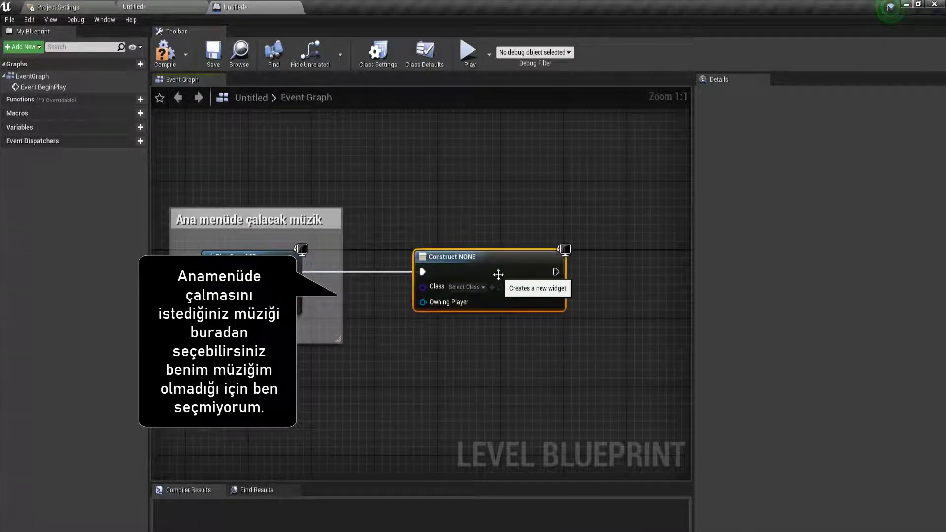
click(466, 286)
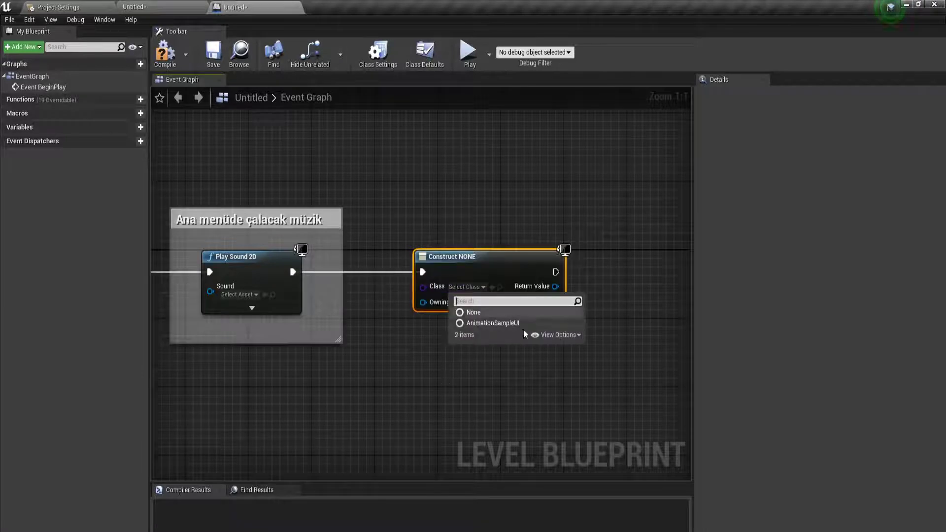
right_drag(502, 376, 363, 384)
Step: Connect an Add to Viewport node to the widget's Return Value
drag(418, 293, 464, 299)
text(add)
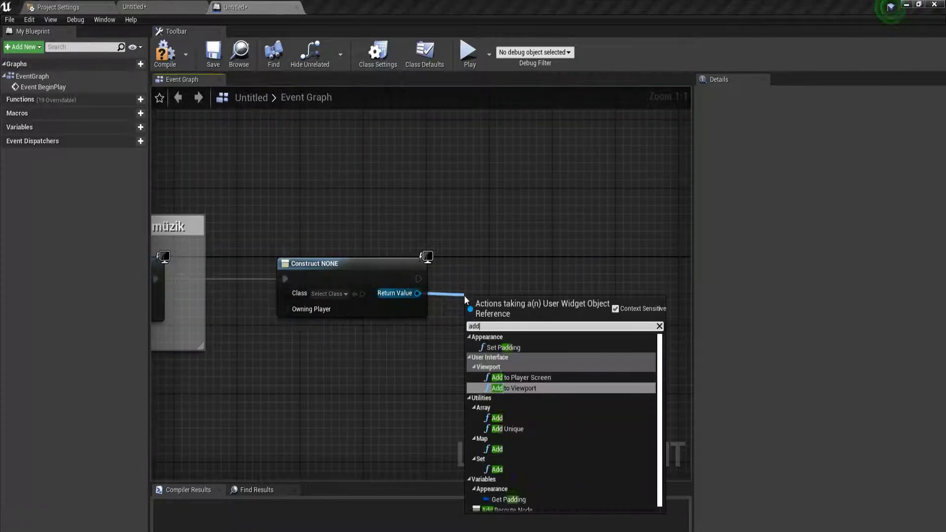
text( to w)
key(Return)
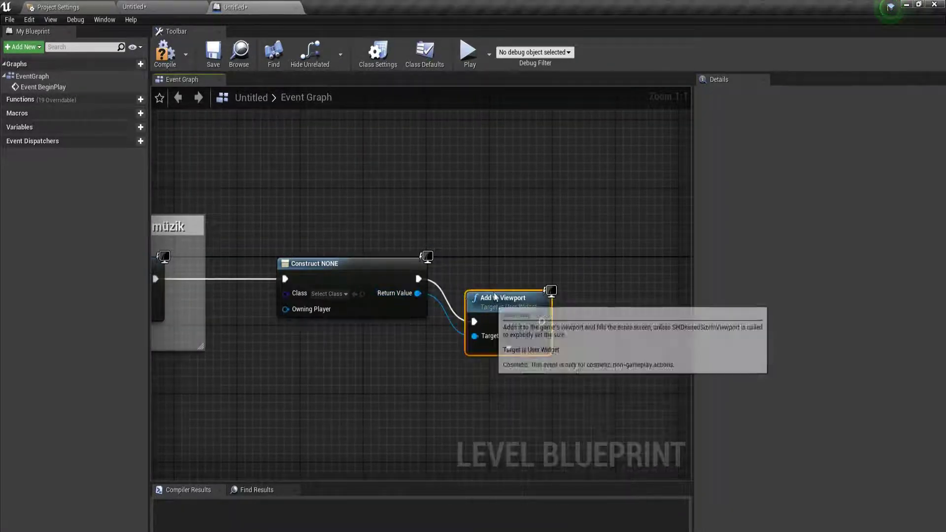
Step: Group both widget nodes under a comment titled 'Ana menüyü gösteren komut'
drag(361, 230, 523, 391)
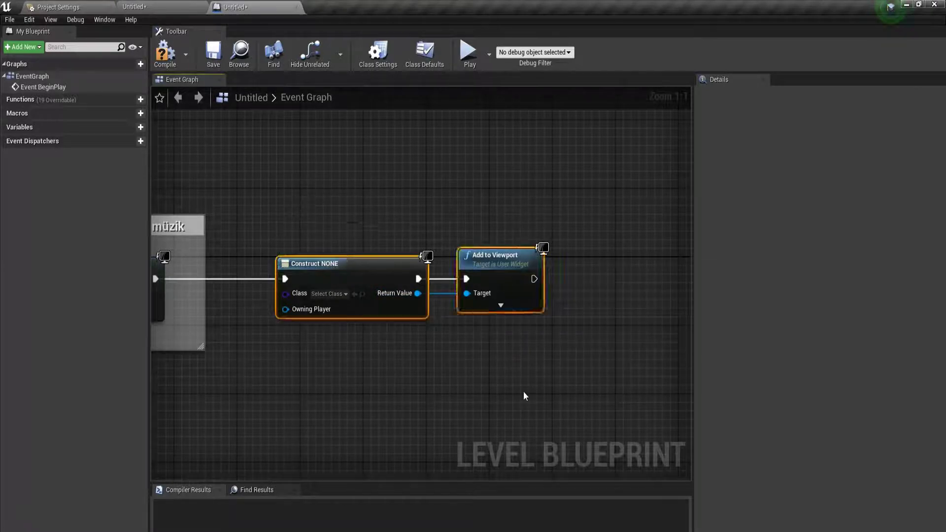
text(cA)
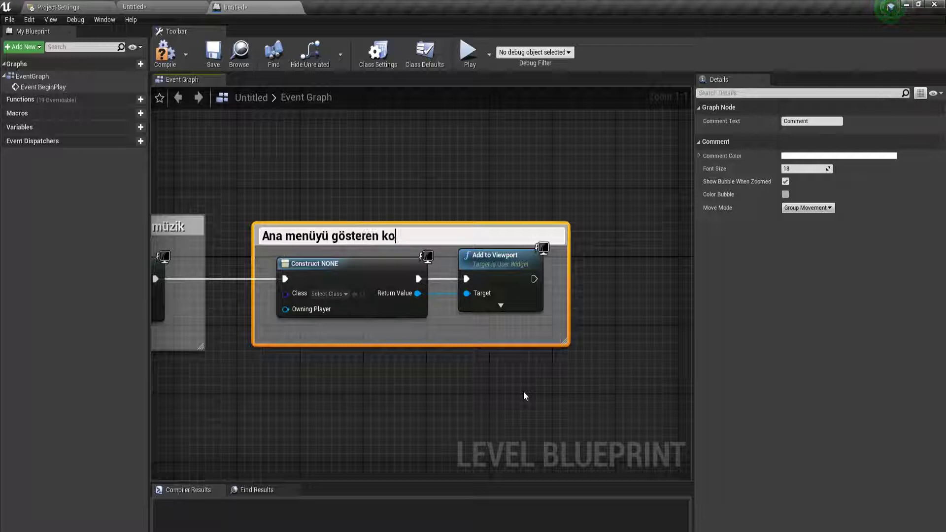
text(mut)
key(Return)
click(563, 386)
right_drag(563, 386, 617, 406)
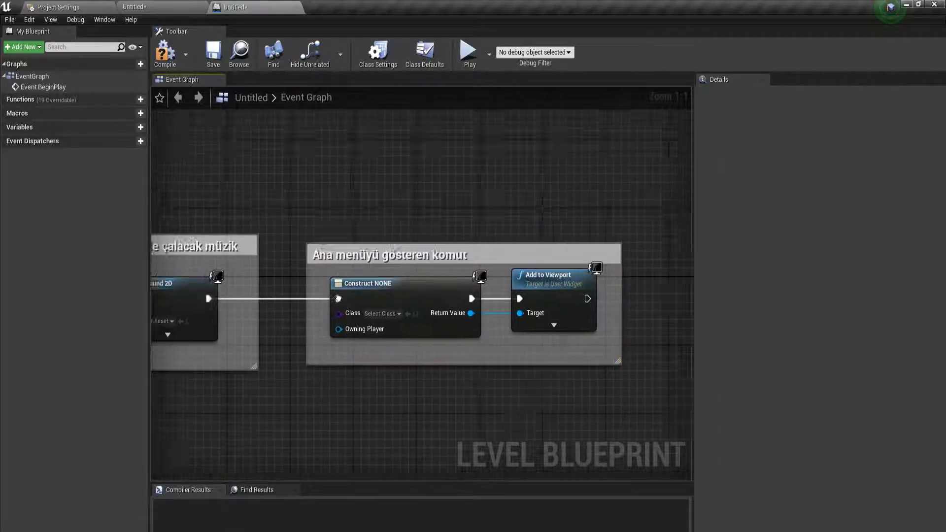
scroll(338, 299, down, 3)
scroll(471, 285, up, 2)
scroll(471, 285, up, 1)
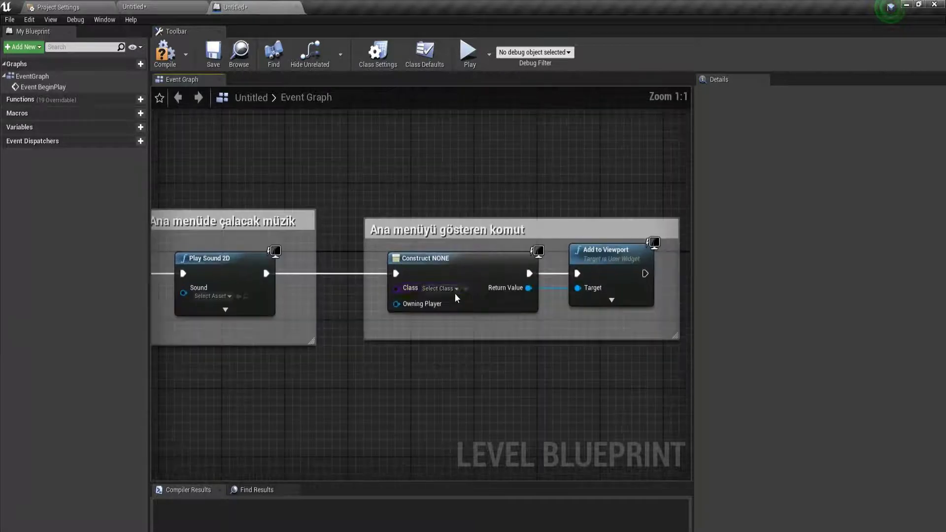
Step: Return to the main level editor and navigate to the Content folder
click(180, 7)
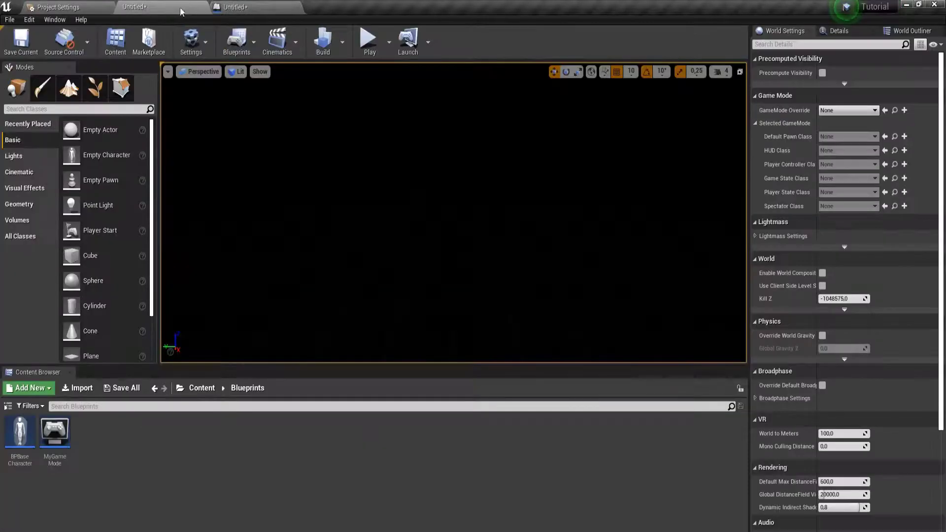
right_click(114, 425)
mouse_move(116, 419)
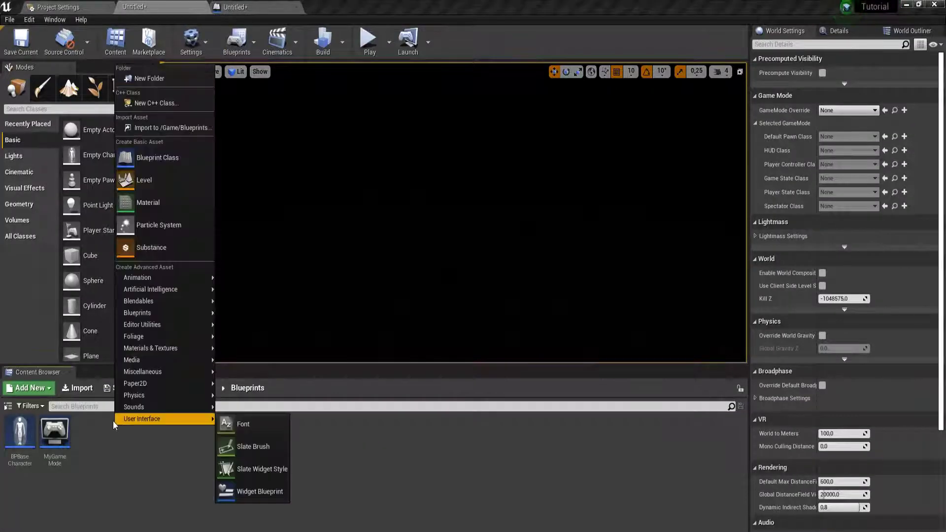
click(221, 407)
click(202, 387)
Step: Create a folder named UI in Content and open it
right_click(235, 468)
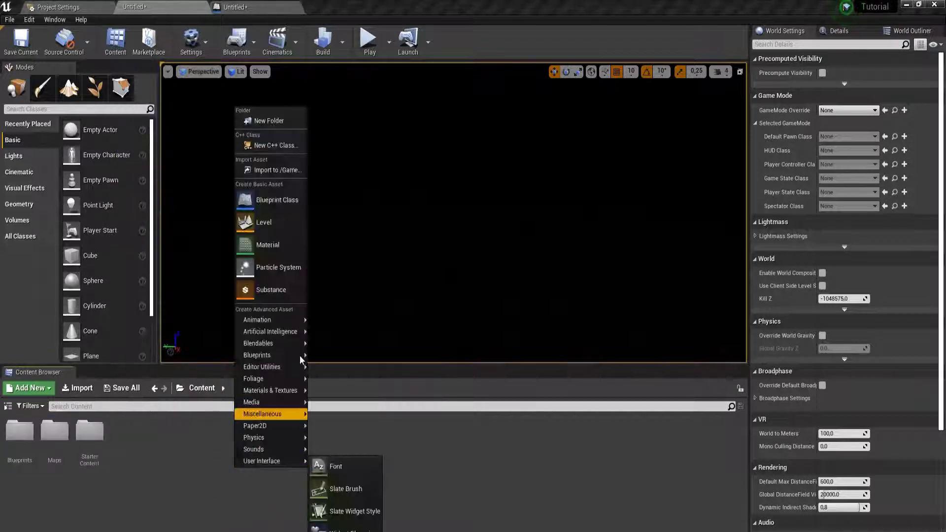
click(270, 127)
text(UI)
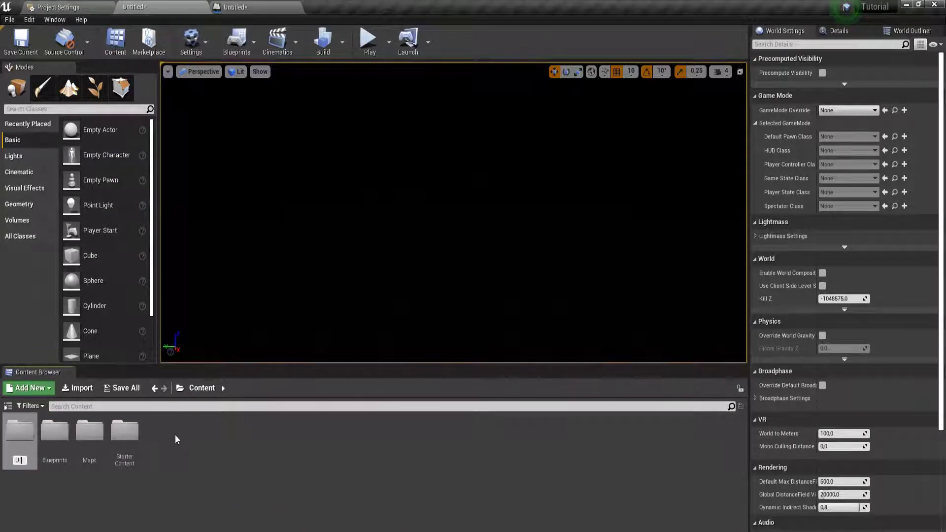
key(Return)
double_click(127, 449)
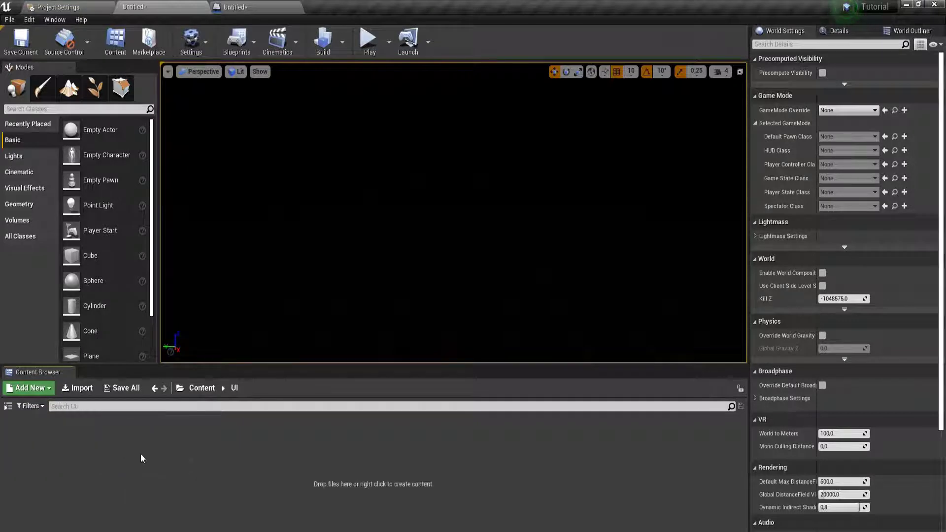
Step: Create a Widget Blueprint named Anamenu in UI and open it
right_click(178, 474)
mouse_move(202, 467)
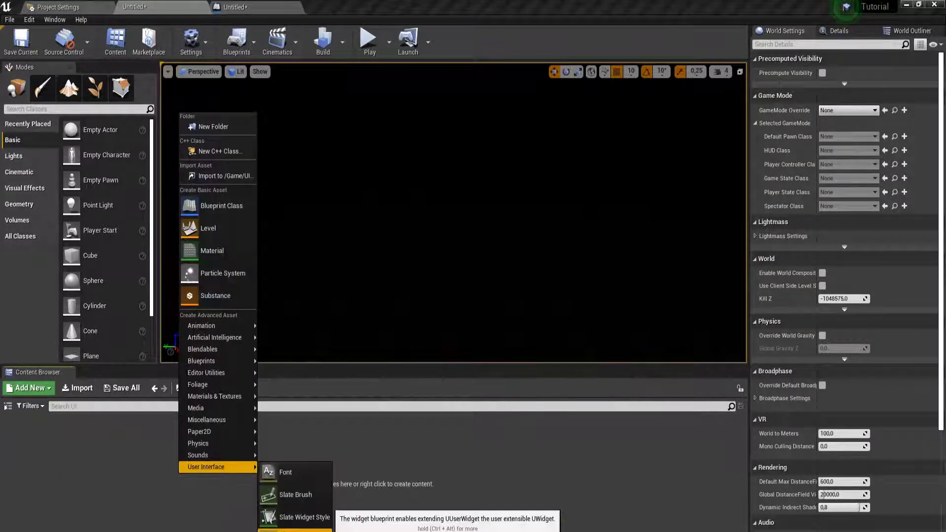
click(295, 530)
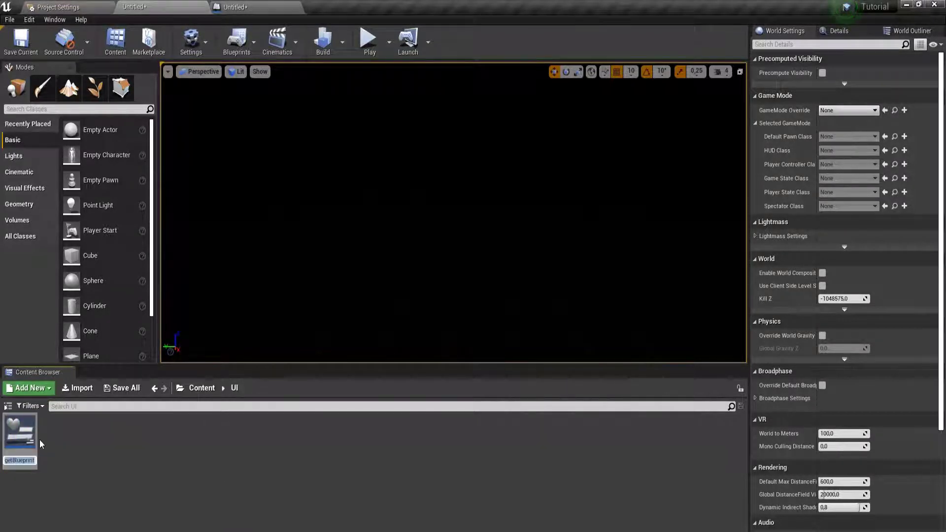
text(Anam)
text(enu)
key(Return)
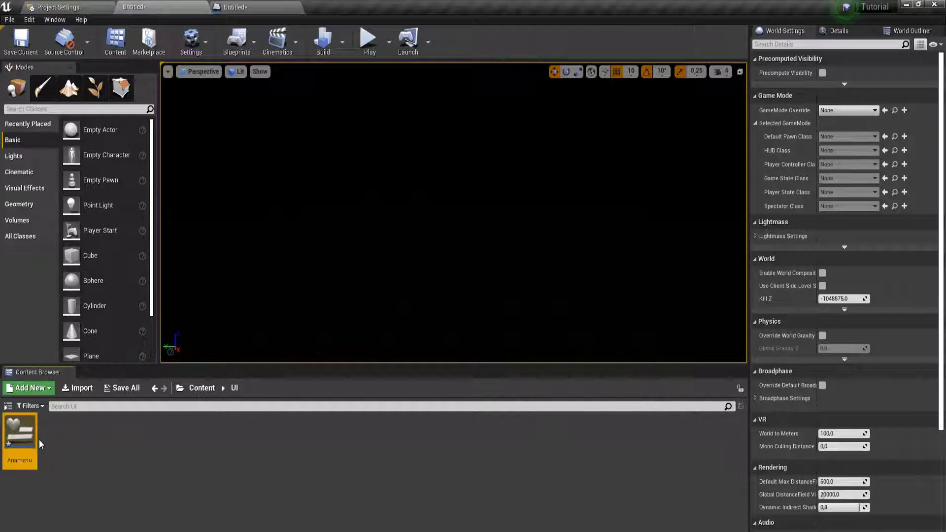
double_click(27, 440)
Step: Drop a Button onto the Anamenu canvas and place a Text block inside it
scroll(417, 217, up, 1)
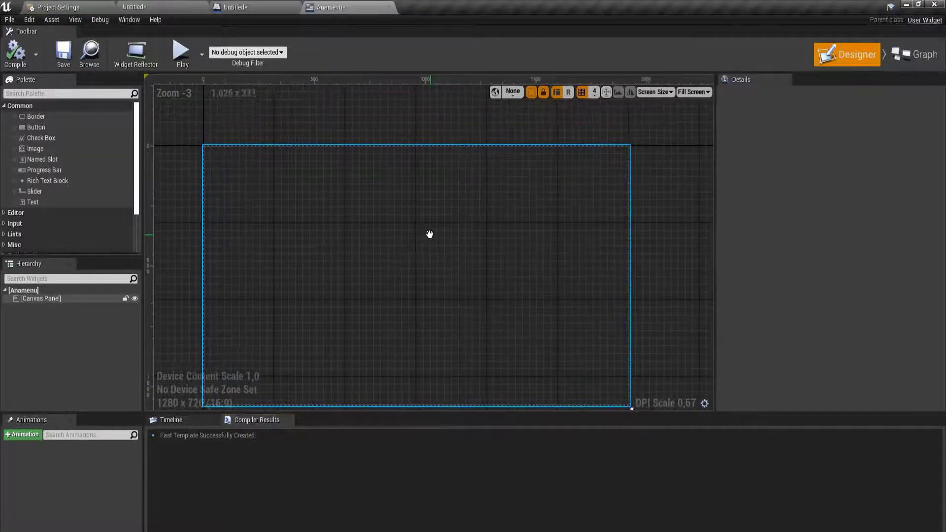
right_drag(417, 217, 428, 196)
scroll(428, 196, up, 2)
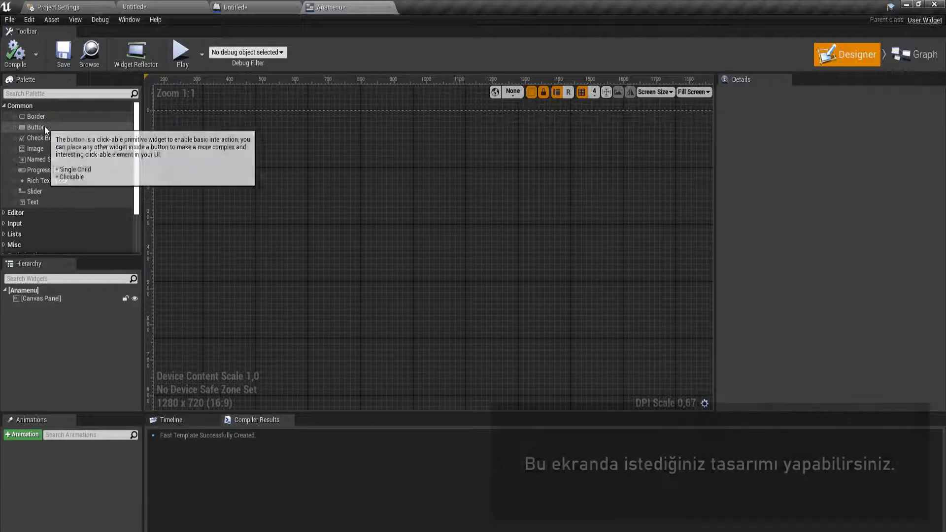
mouse_move(44, 128)
mouse_down()
mouse_move(363, 218)
mouse_move(456, 235)
mouse_move(444, 226)
mouse_up()
scroll(360, 234, up, 2)
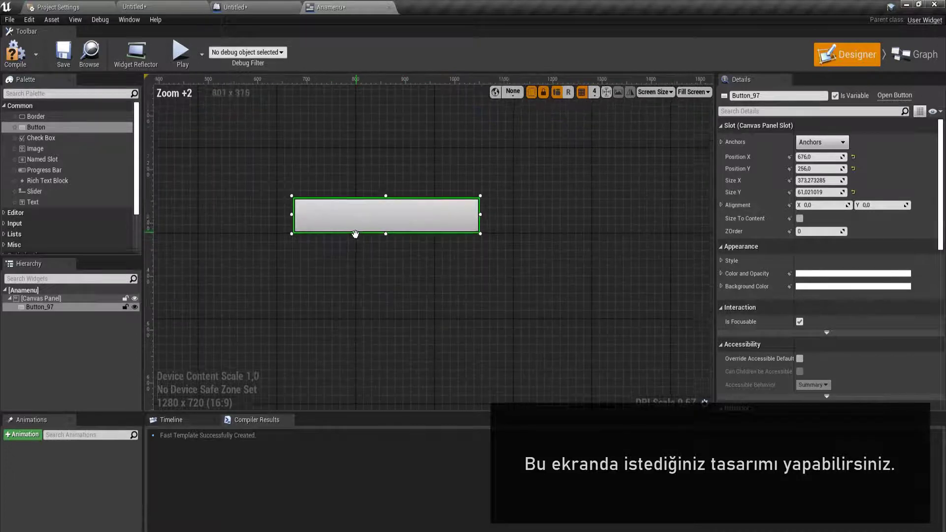
drag(27, 201, 325, 213)
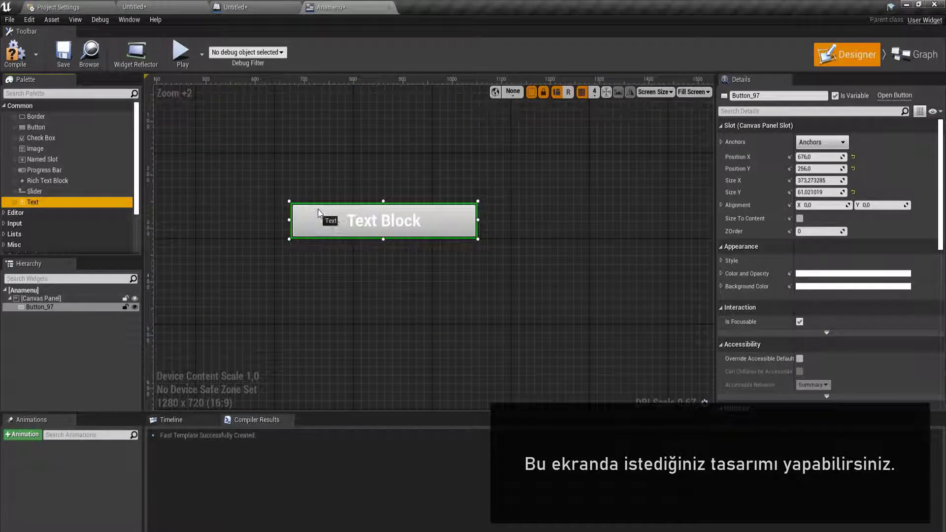
Step: Make the button label black and change its text to BAŞLA
scroll(337, 222, up, 3)
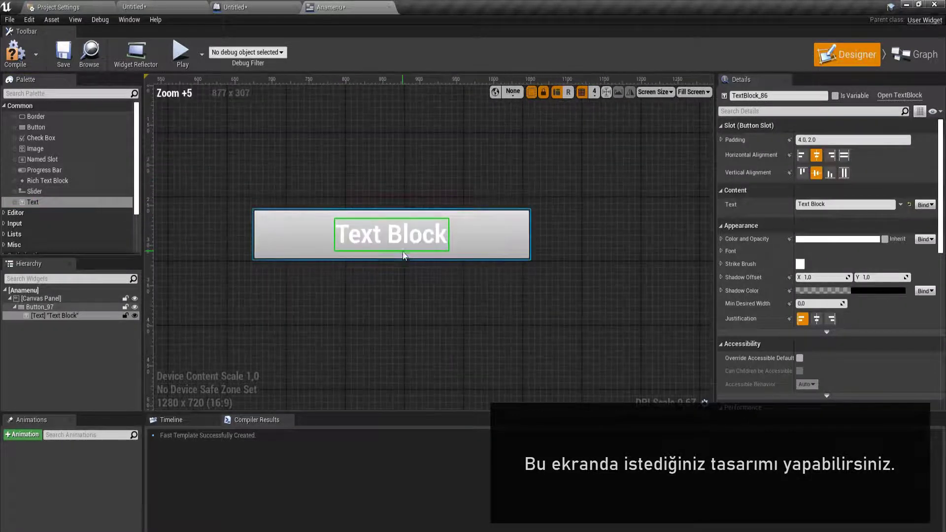
click(810, 240)
click(739, 379)
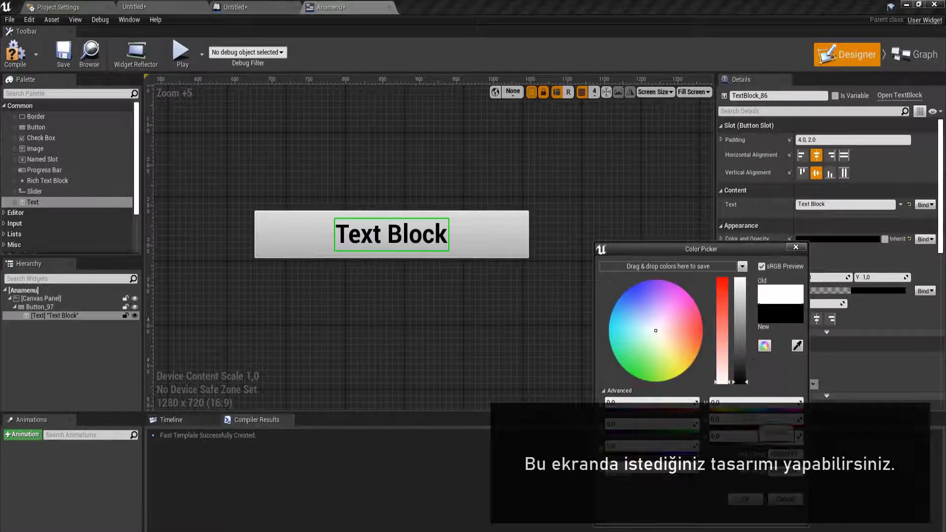
click(753, 502)
click(818, 204)
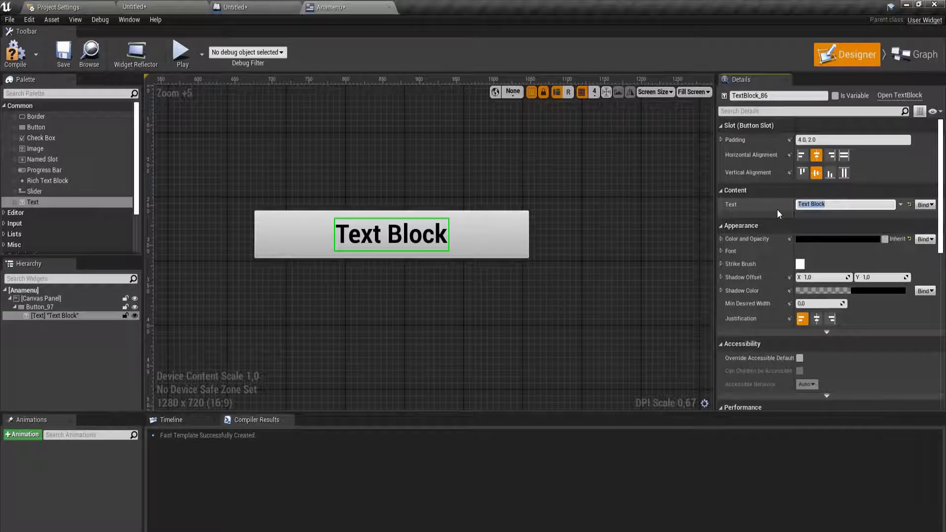
text(BAŞLA)
key(Return)
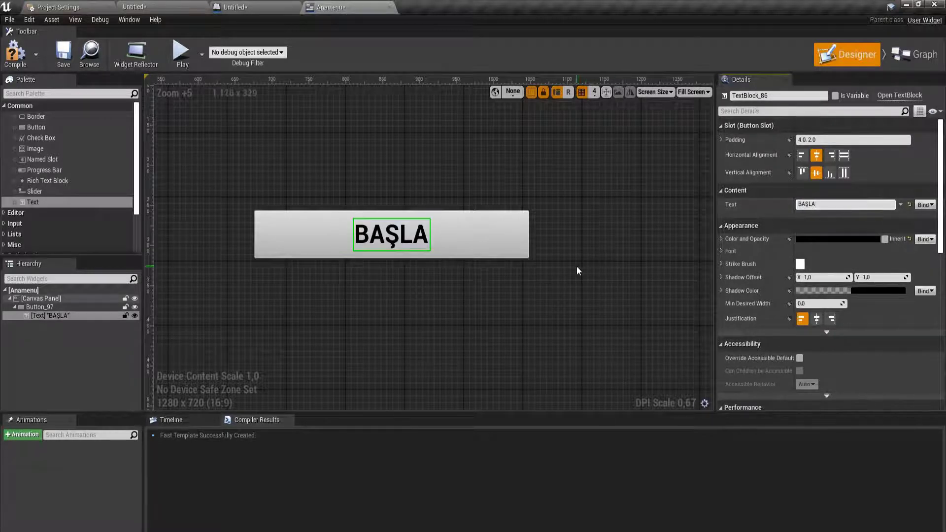
Step: Centre-justify the label and set its font to Light typeface, size 30
scroll(806, 267, down, 1)
click(817, 301)
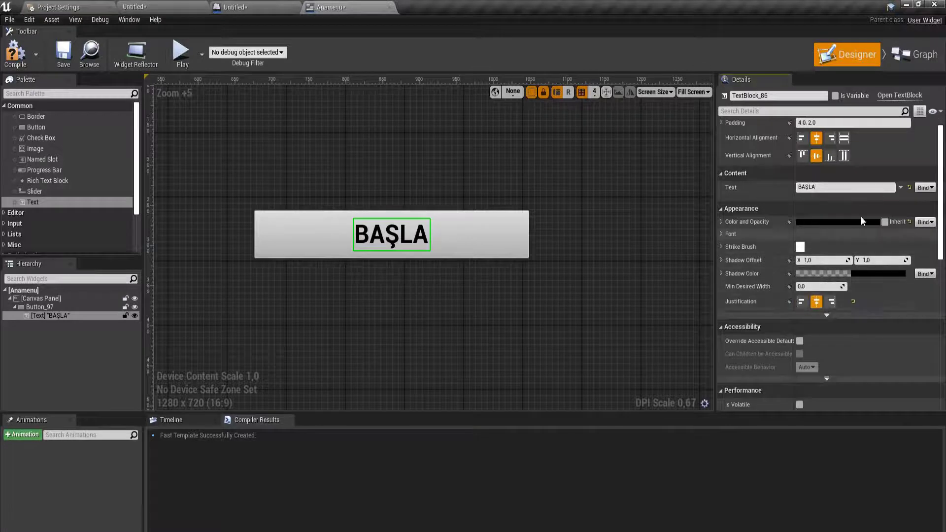
click(722, 235)
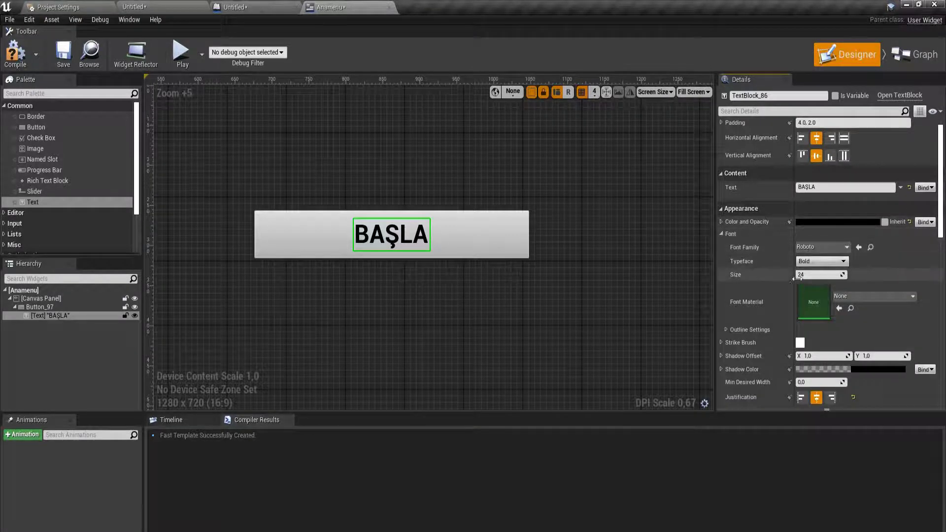
click(820, 261)
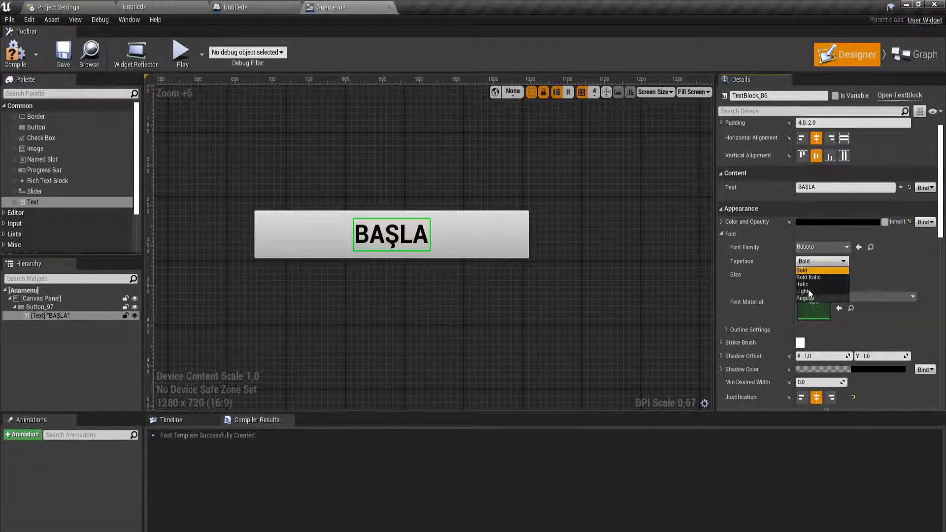
click(806, 285)
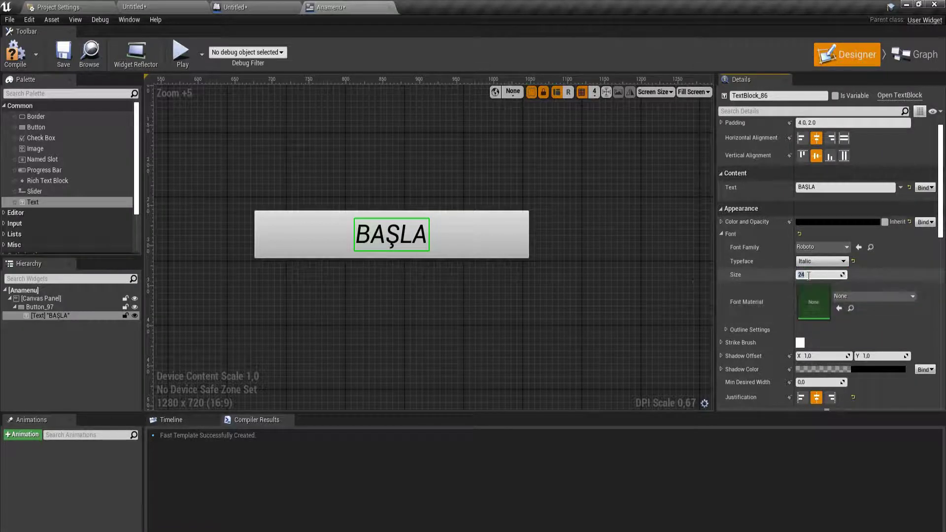
text(30)
key(Return)
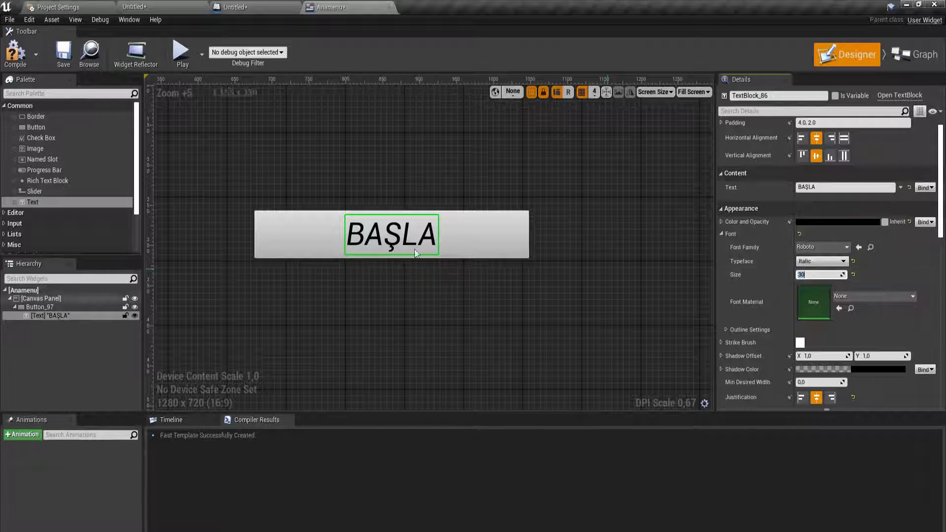
click(816, 262)
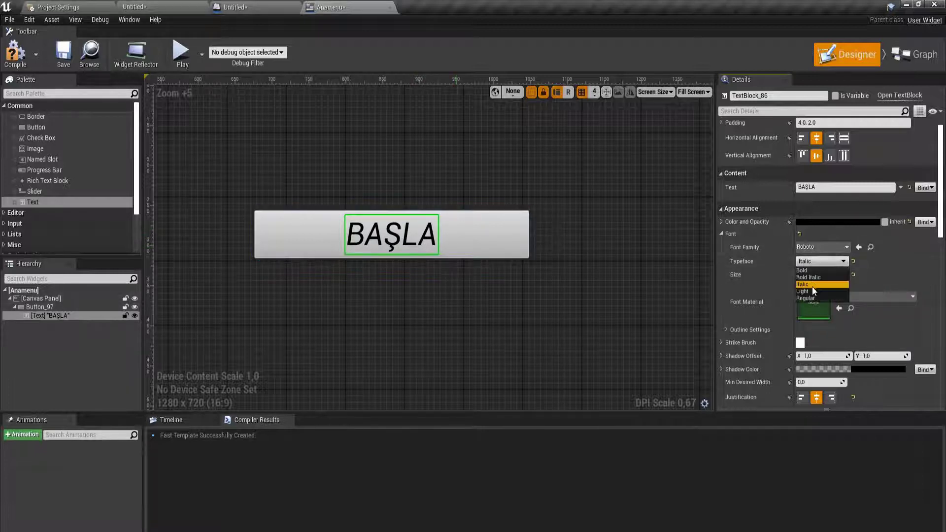
click(807, 291)
Step: Set the BAŞLA button's Normal tint to a nearly white colour
click(521, 307)
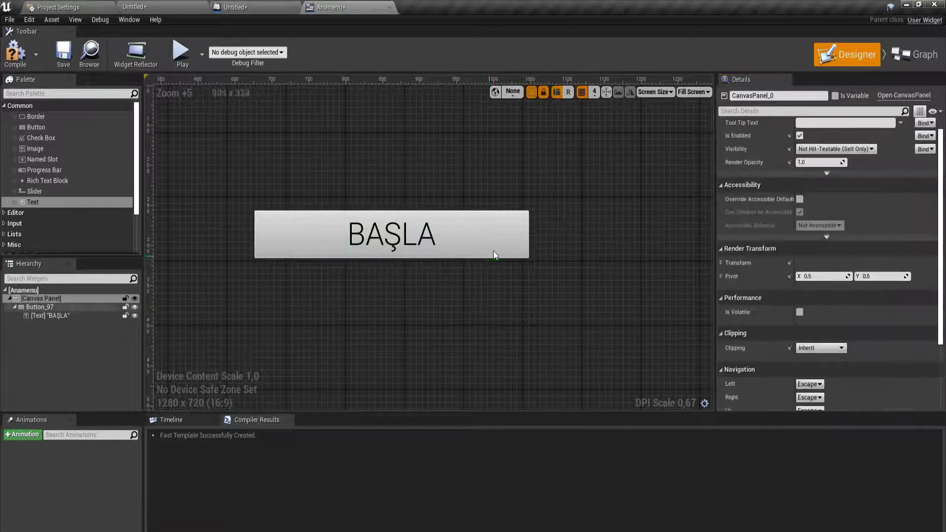
click(468, 237)
click(722, 261)
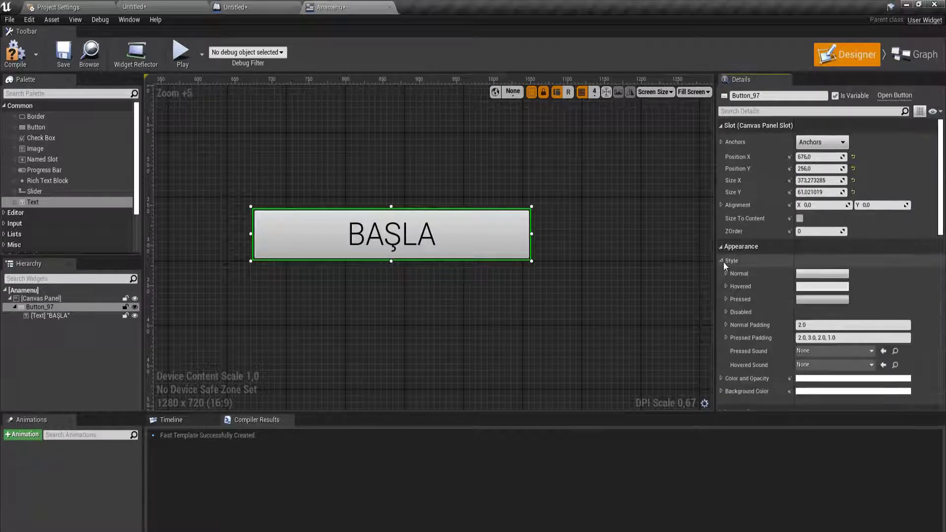
click(726, 274)
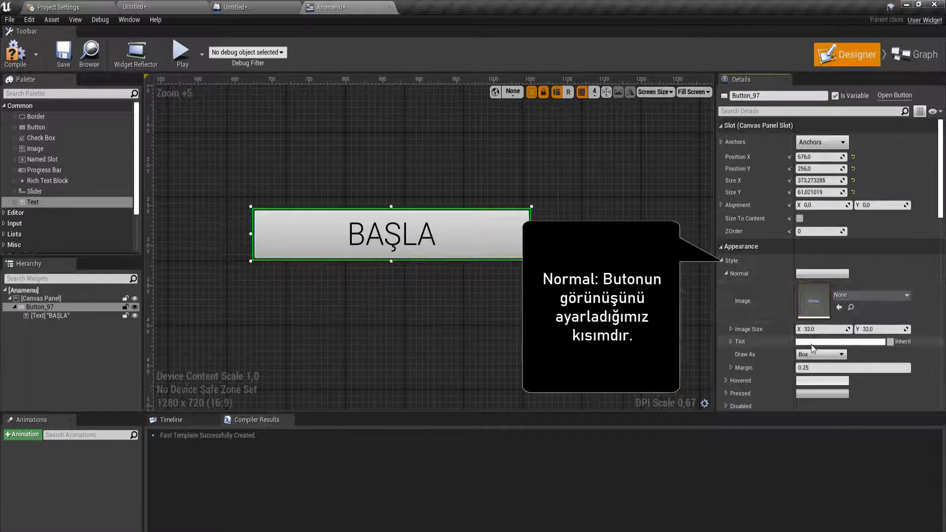
click(838, 341)
drag(722, 363, 731, 419)
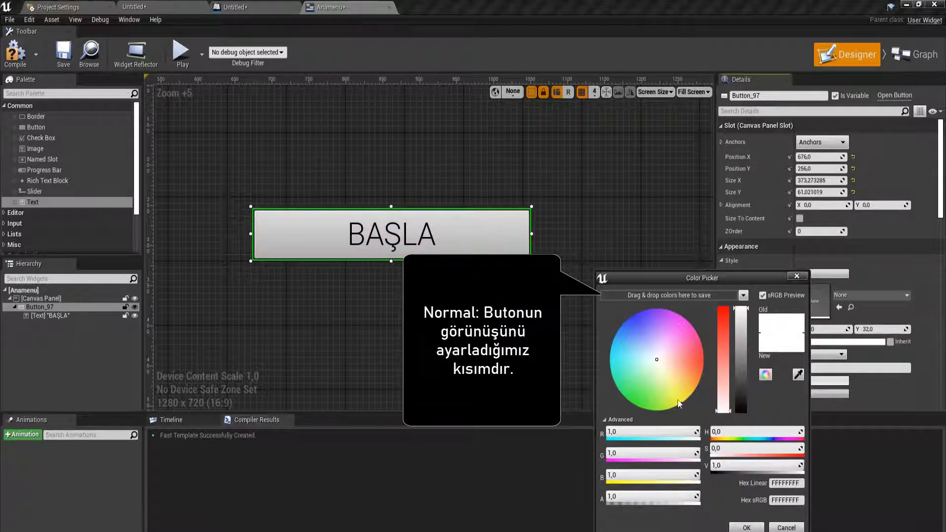
click(746, 527)
scroll(548, 199, down, 3)
scroll(690, 253, up, 1)
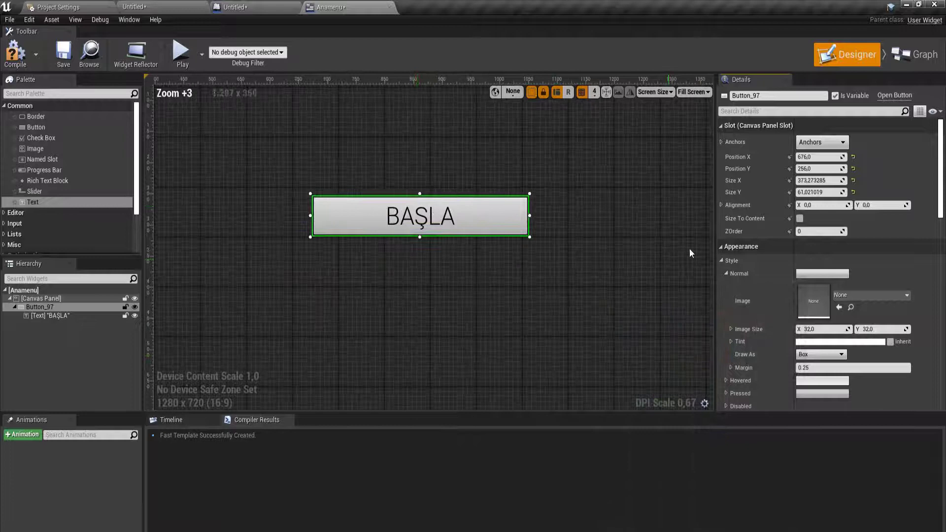
click(726, 273)
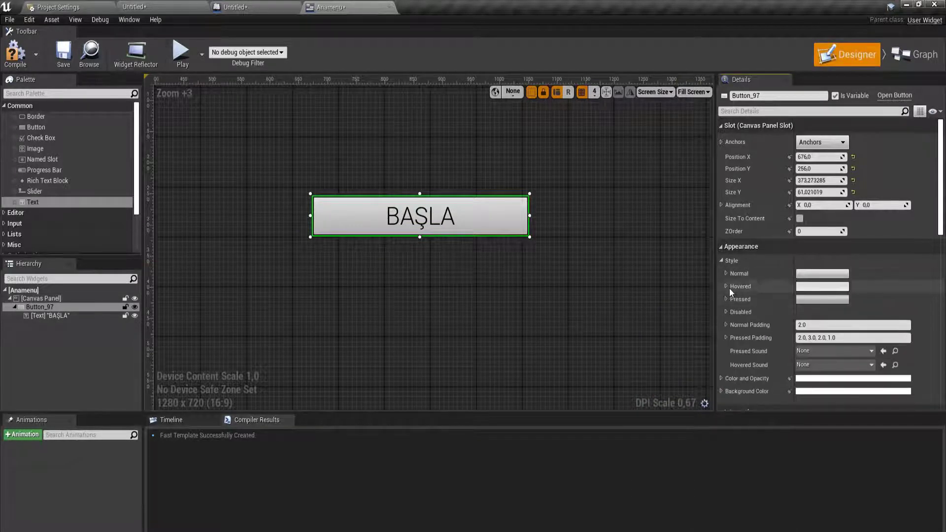
Step: Set the button's Hovered tint to lime green C4FF00FF
click(728, 286)
click(818, 355)
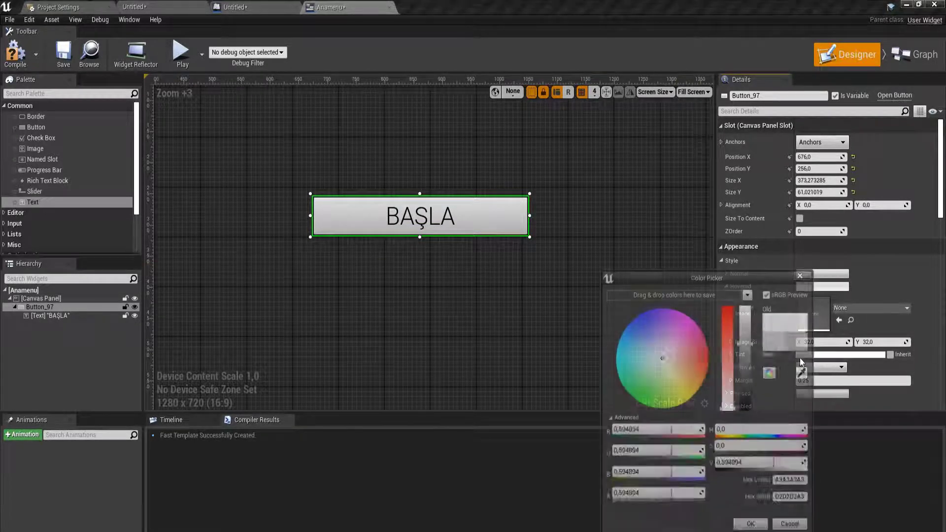
drag(678, 389, 666, 418)
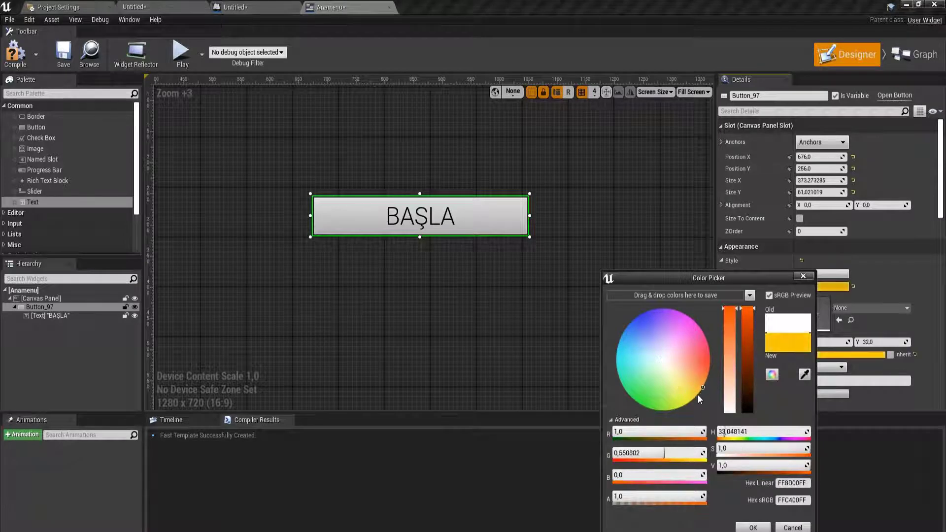
click(754, 528)
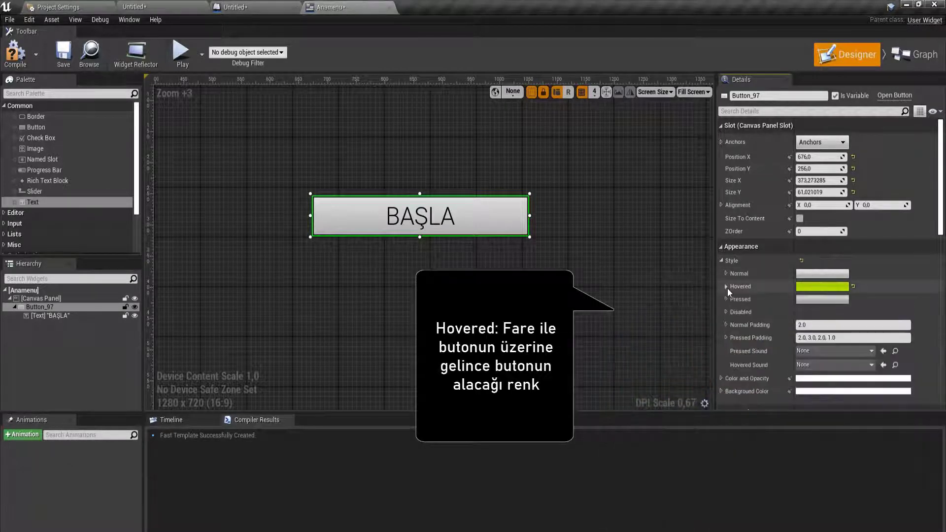
Step: Set the button's Pressed tint to bright yellow F5FF00FF
click(725, 299)
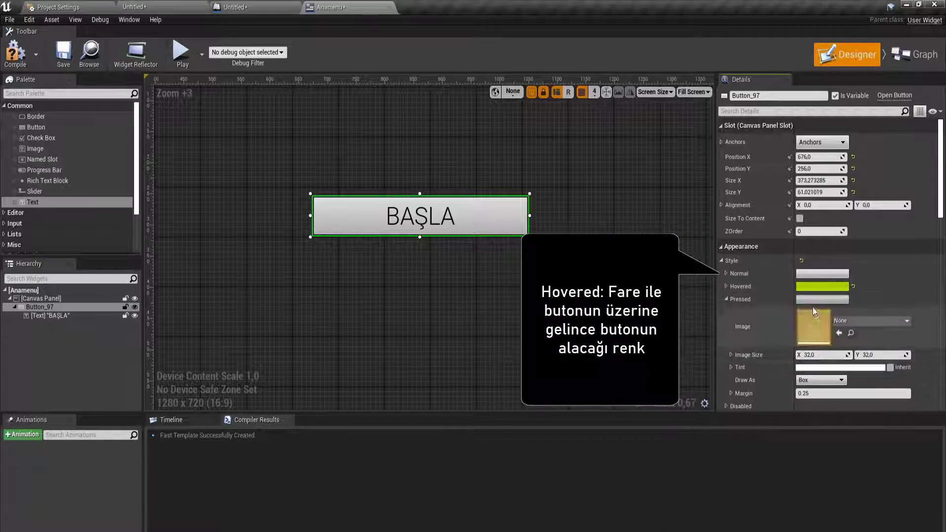
click(809, 368)
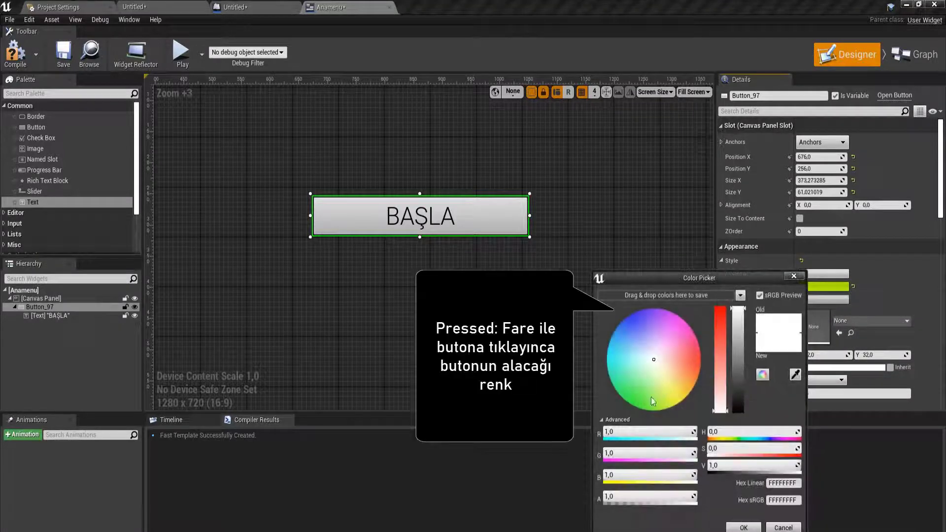
drag(652, 397, 667, 419)
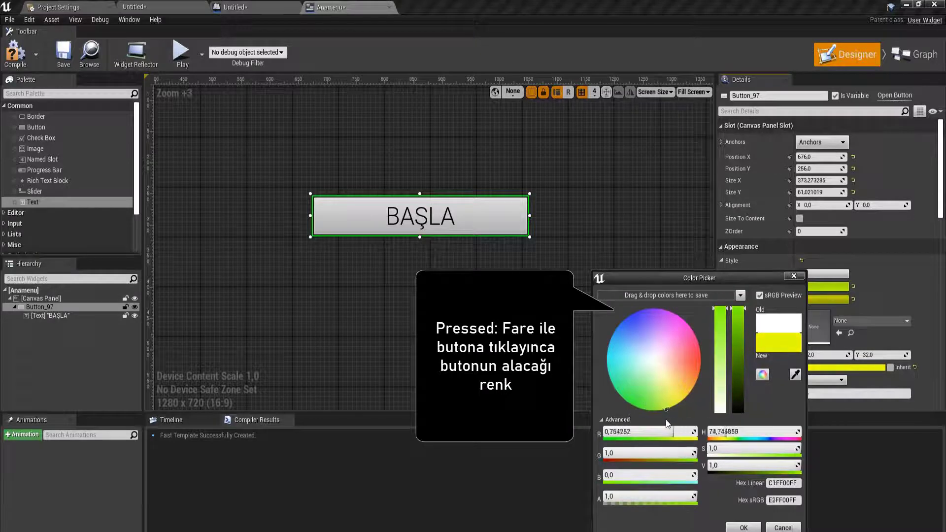
drag(666, 420, 677, 415)
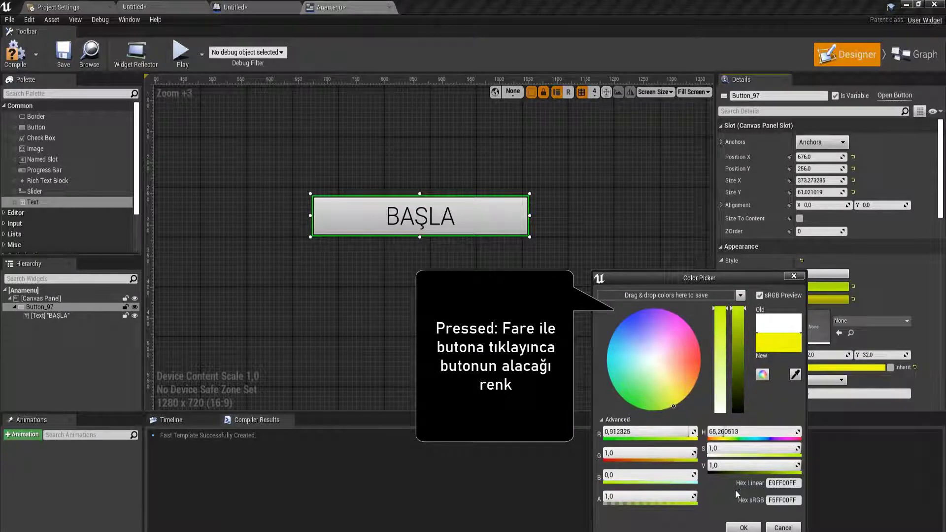
click(755, 529)
click(594, 330)
scroll(377, 188, down, 5)
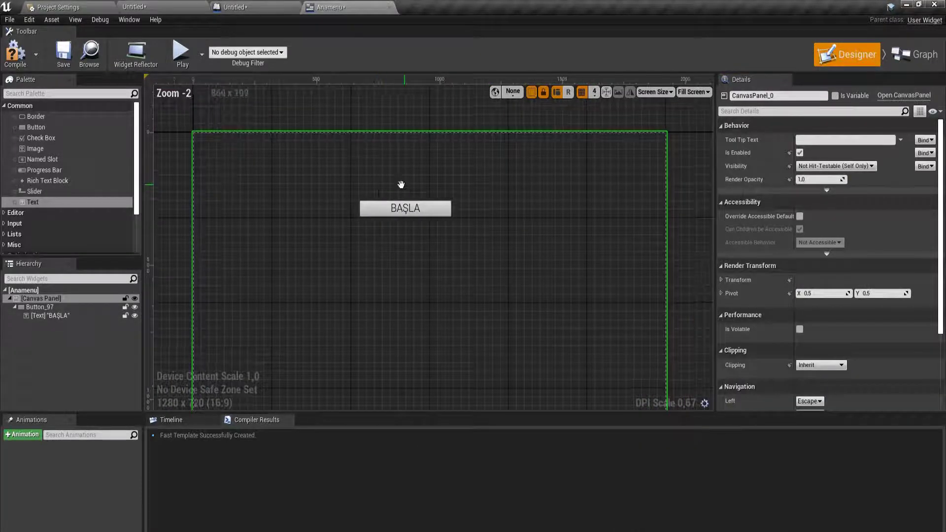
Step: Add a text block above the BAŞLA button reading ANA MENÜ
scroll(401, 184, down, 1)
scroll(388, 183, up, 1)
scroll(429, 184, up, 1)
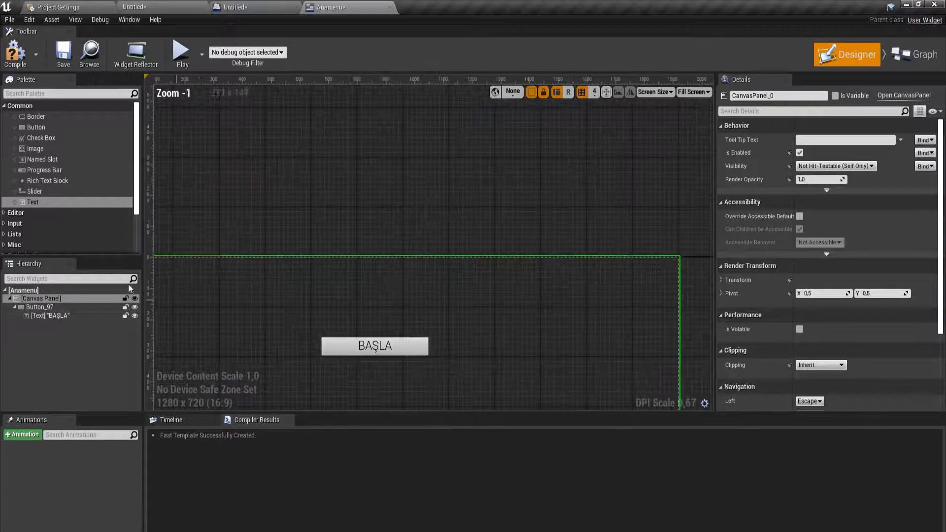
drag(73, 205, 353, 312)
scroll(577, 265, up, 2)
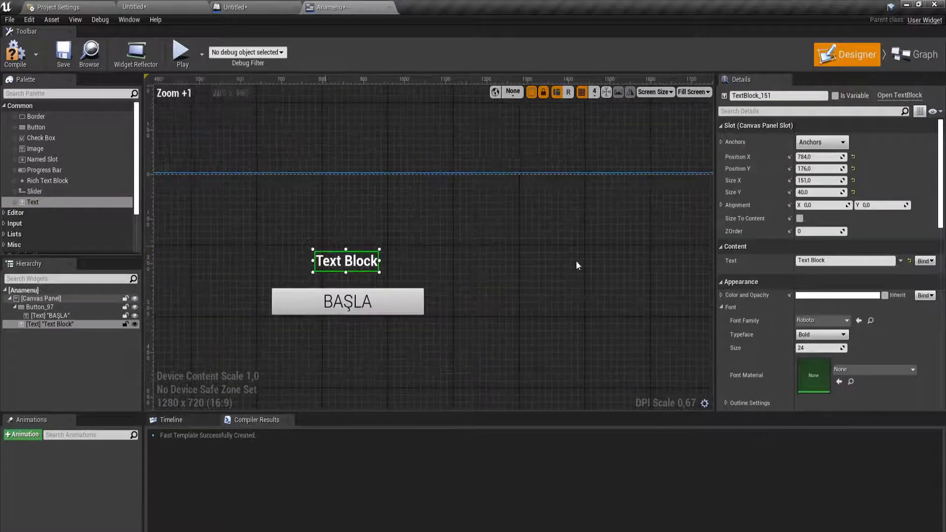
click(841, 262)
text(a)
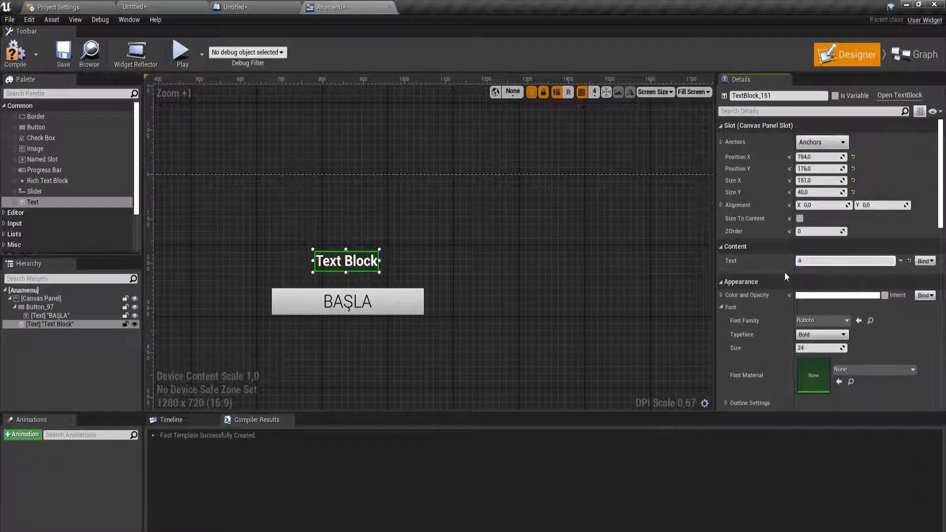
text( ME)
text(NÜ)
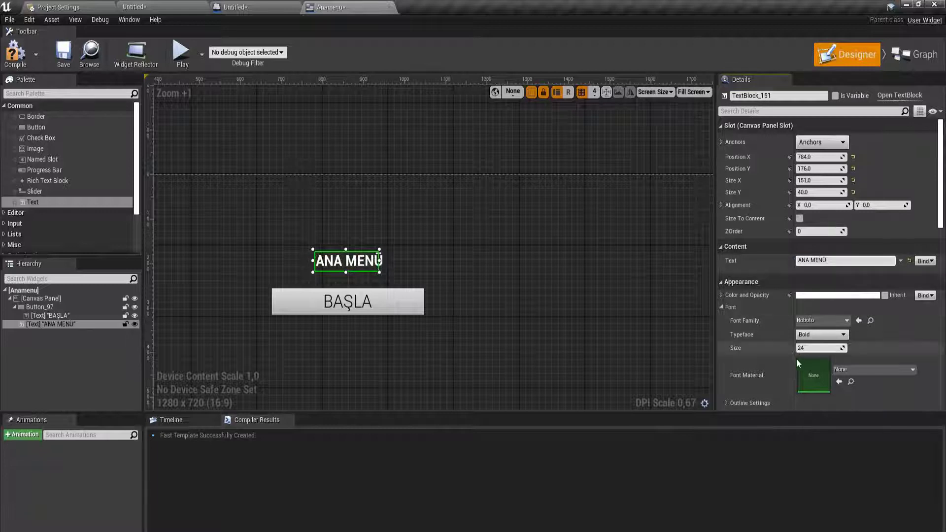
Step: Set the title's font size to 60 and enable Size To Content
click(800, 348)
text(0)
key(Return)
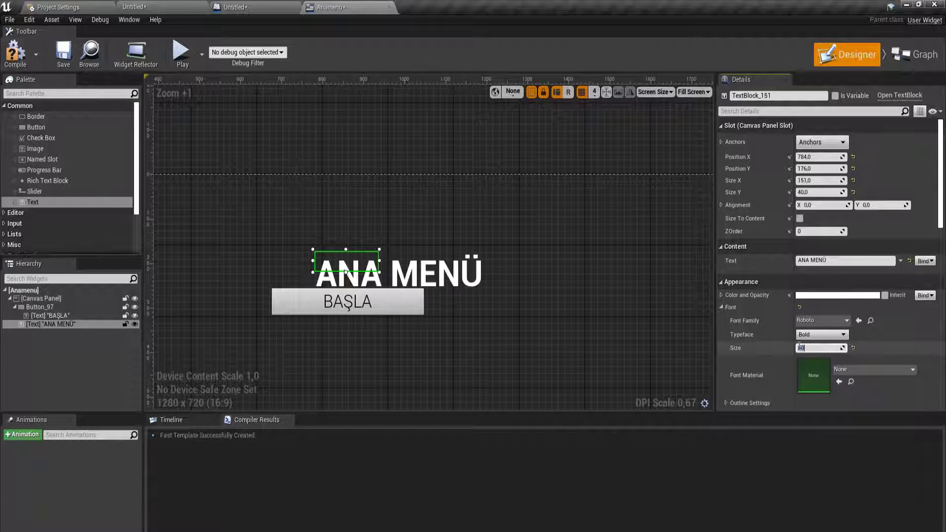
click(800, 219)
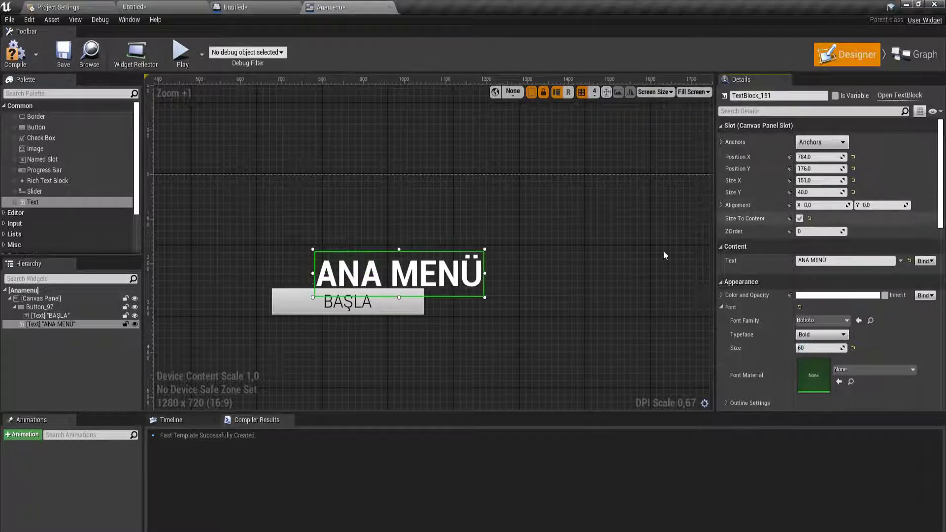
Step: Anchor the title to the centre with alignment 0.5/0.5 and zero offsets
click(822, 141)
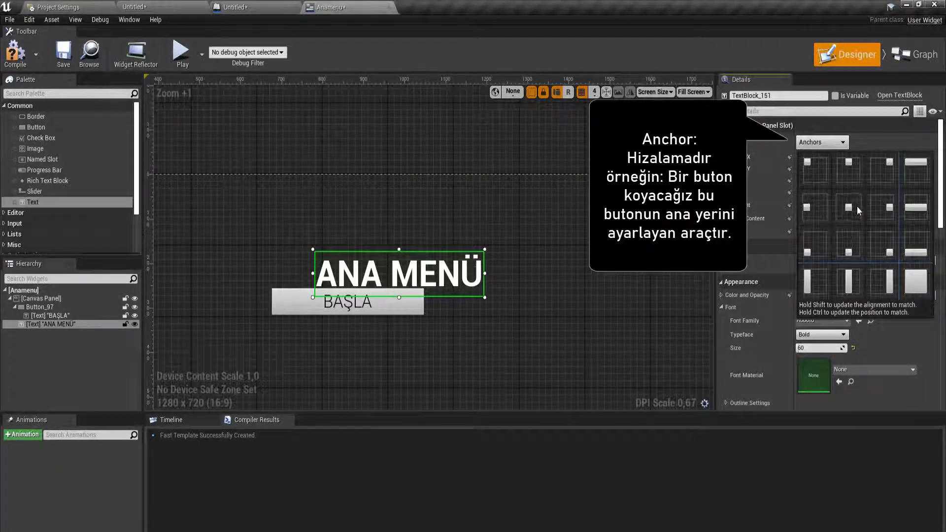
click(850, 207)
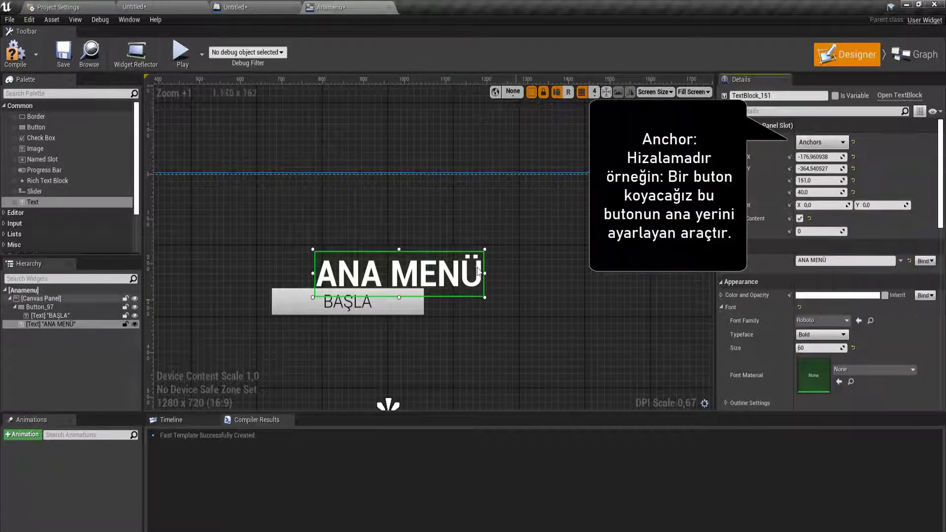
click(822, 142)
click(824, 142)
click(854, 169)
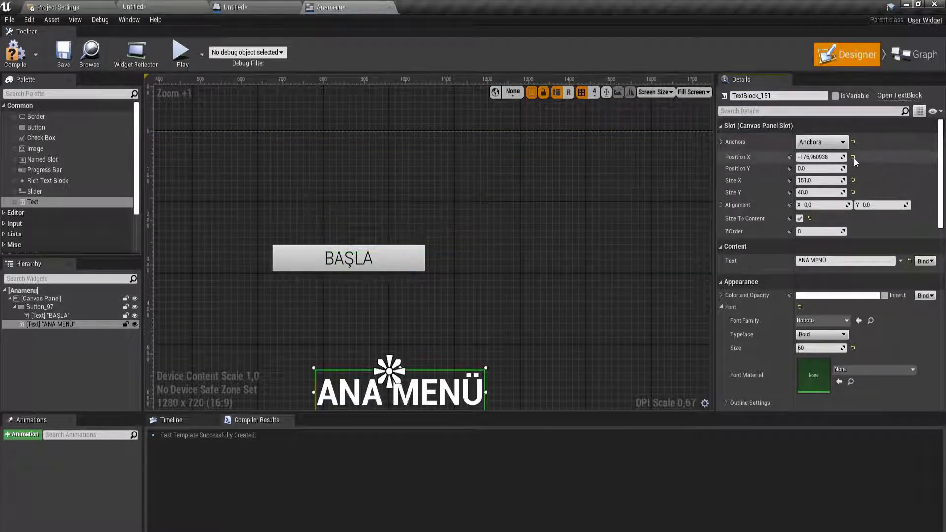
click(854, 156)
text(.5)
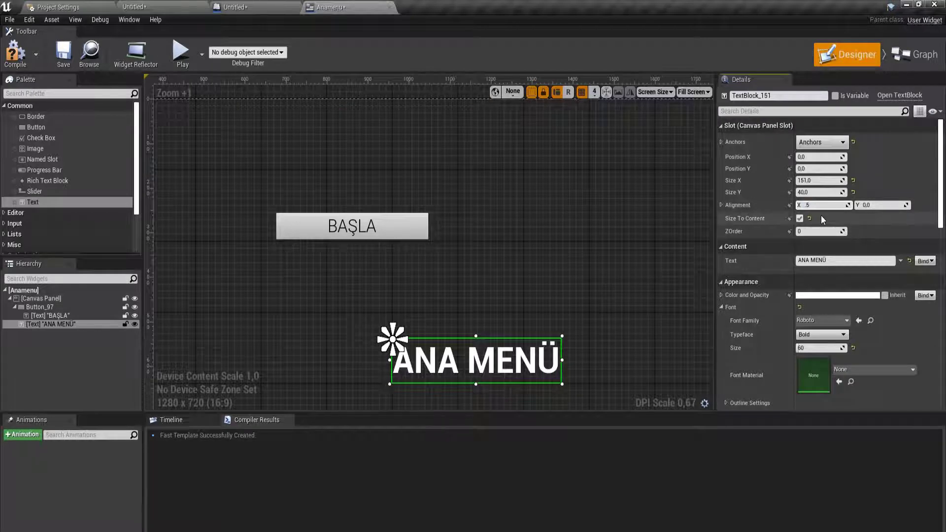
key(Tab)
text(.5)
key(Return)
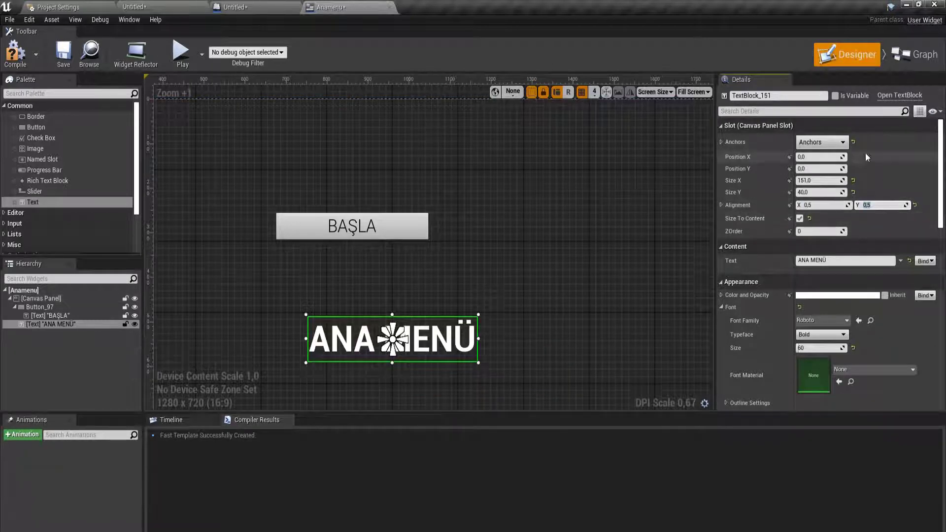
Step: Set the title's Position X to 0 and raise it above the button
drag(818, 157, 825, 157)
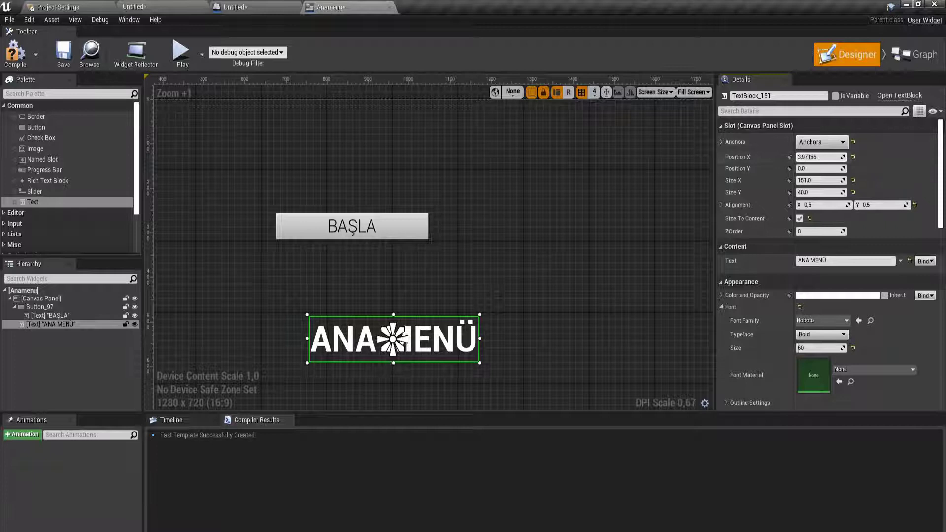
click(821, 157)
text(0)
key(Return)
drag(813, 169, 814, 168)
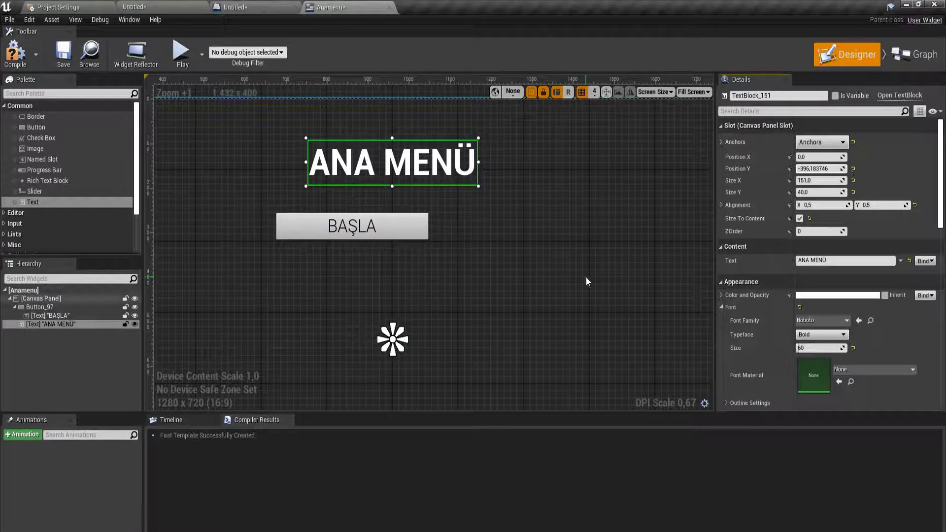
Step: Anchor the BAŞLA button to the centre with alignment 0.5/0.5
click(411, 226)
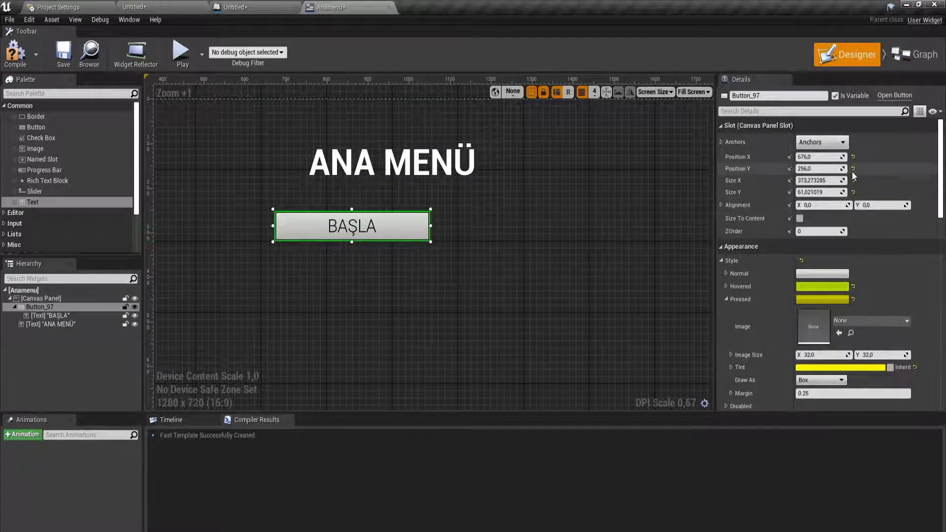
click(833, 142)
click(854, 178)
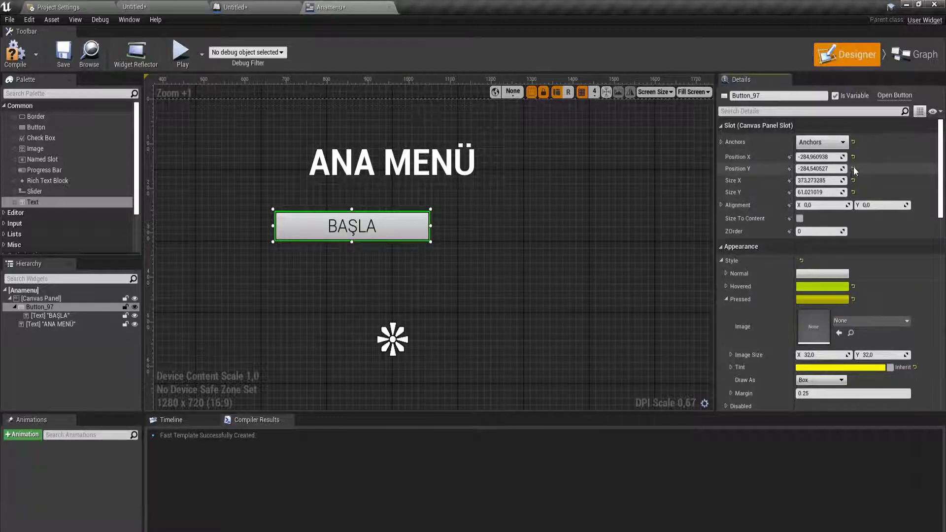
click(854, 169)
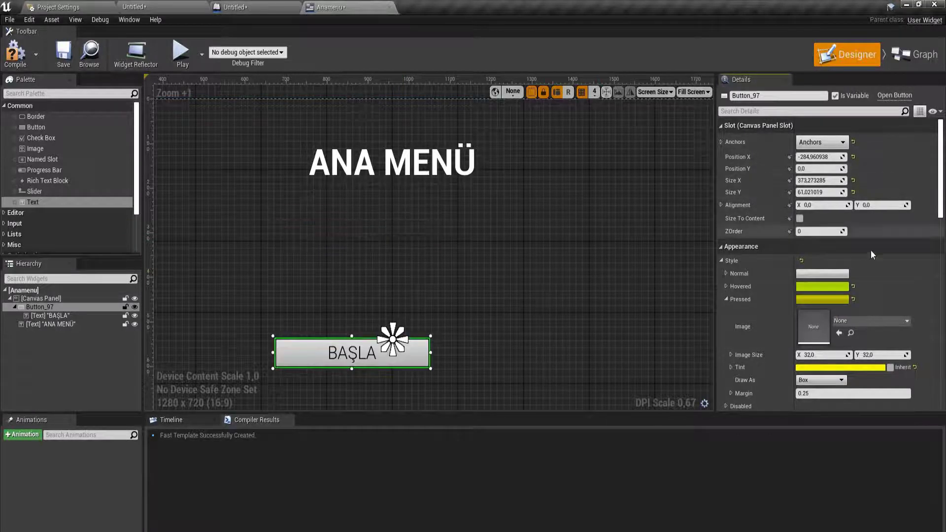
click(878, 206)
key(Return)
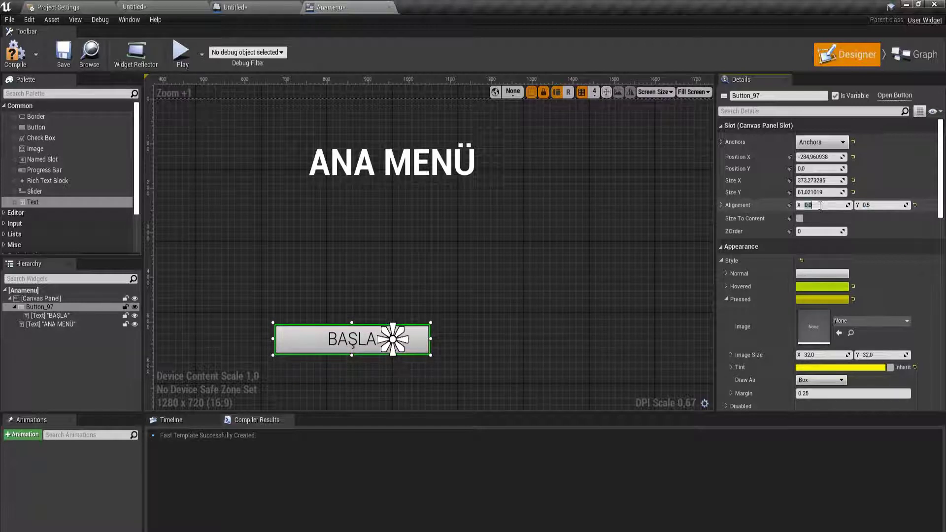
text(.5)
key(Return)
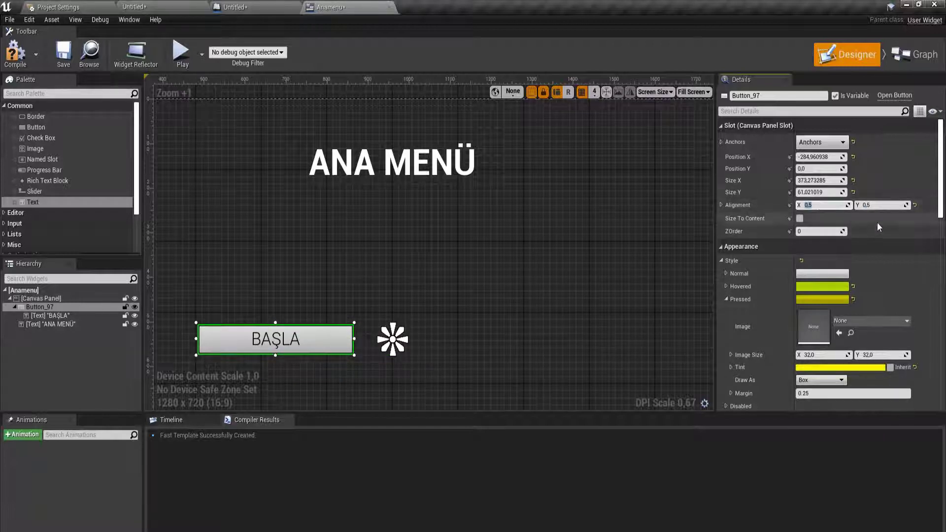
Step: Set the button's Position X to 0 and move it up beneath the title
click(854, 156)
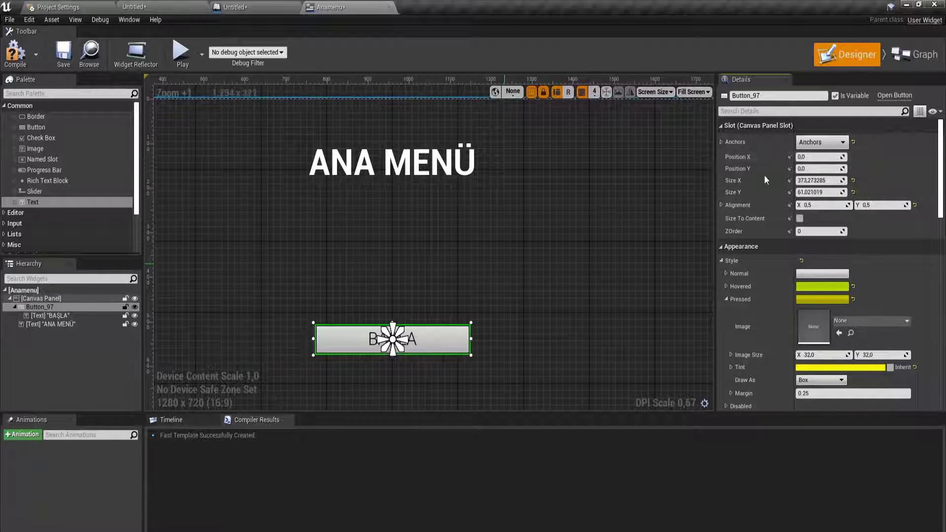
mouse_move(820, 168)
mouse_down()
mouse_move(769, 168)
mouse_move(788, 169)
mouse_up()
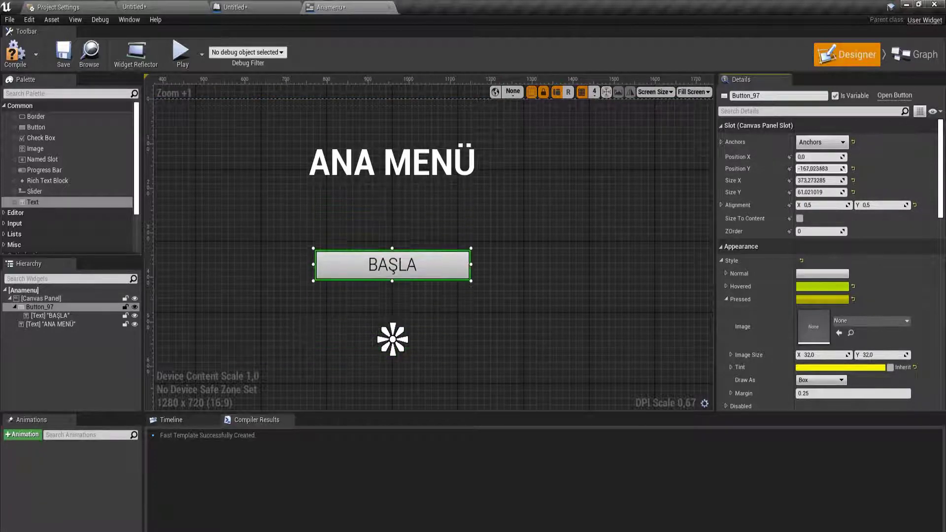
click(584, 259)
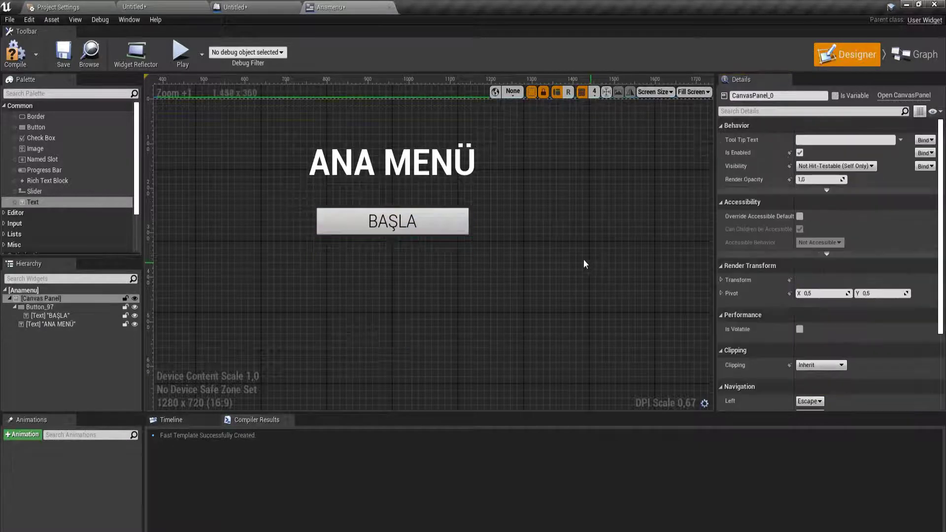
scroll(326, 182, down, 3)
scroll(407, 231, up, 1)
Step: Paste a copy of the BAŞLA button onto the Canvas Panel
click(407, 236)
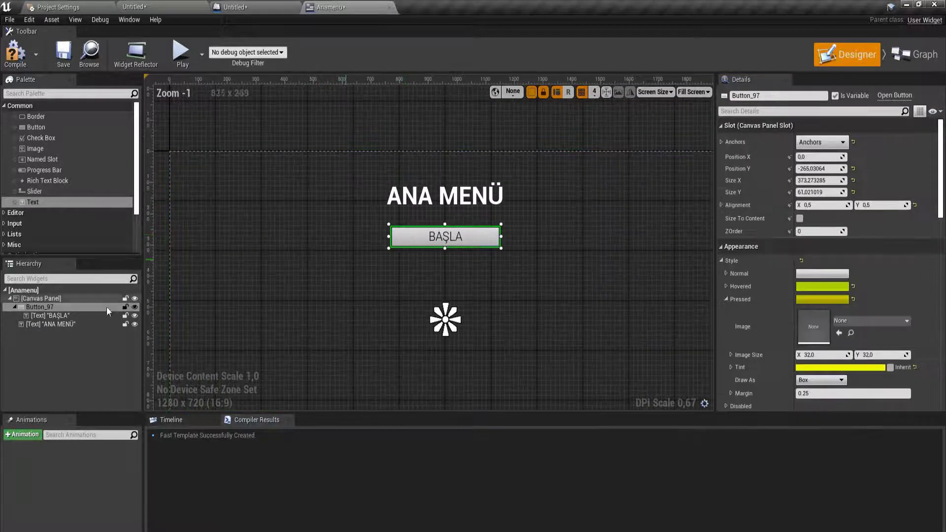
click(14, 307)
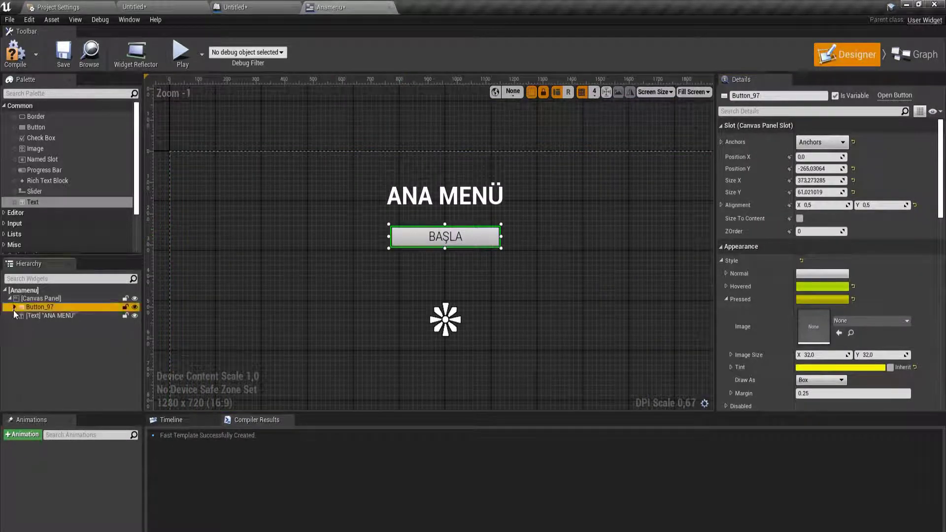
click(40, 307)
click(54, 300)
key(ctrl+v)
Step: Centre the copy at X 0 and move it to Y -173.47, just below the original
scroll(477, 333, up, 1)
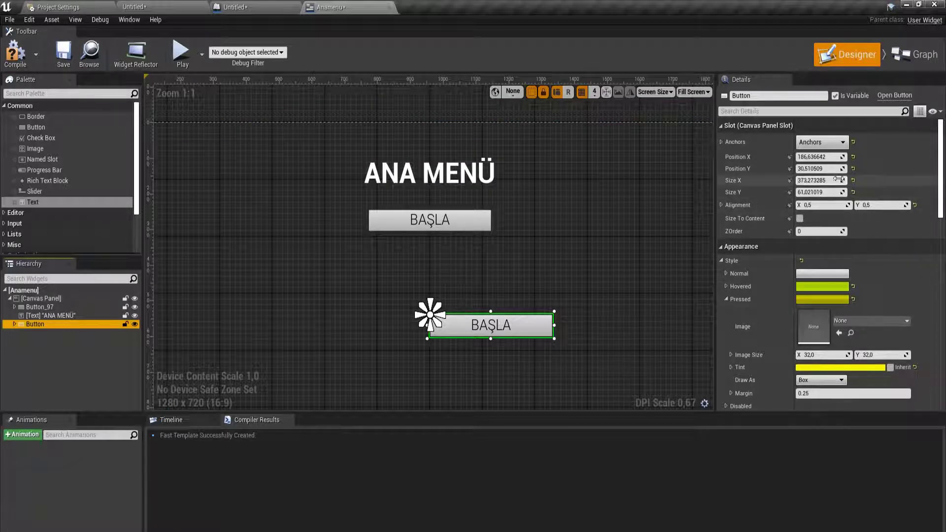
click(853, 169)
click(853, 157)
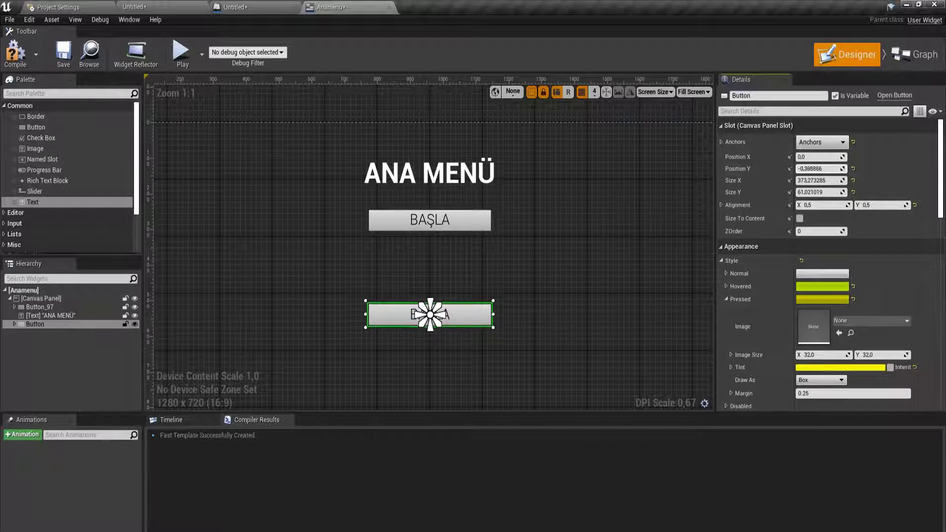
drag(846, 169, 812, 168)
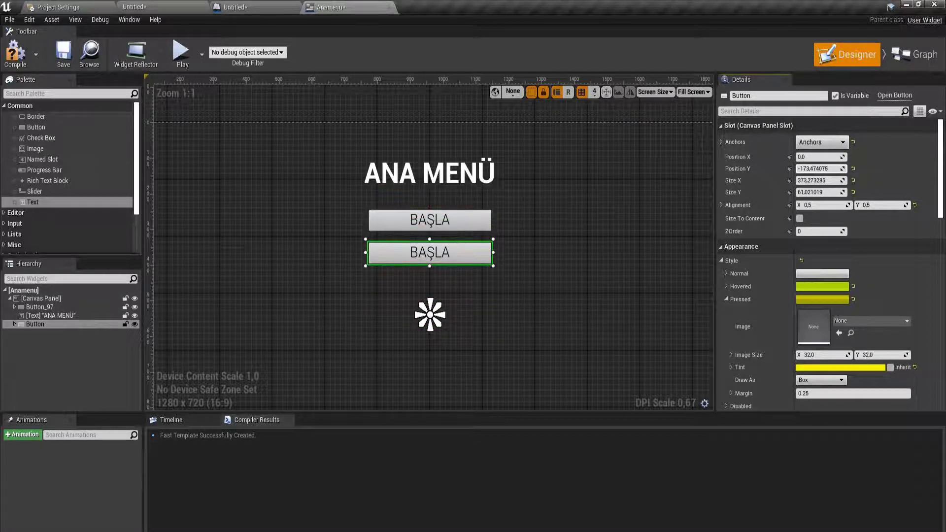
Step: Change the copied button's label text to AYARLAR
click(41, 347)
click(14, 324)
click(49, 333)
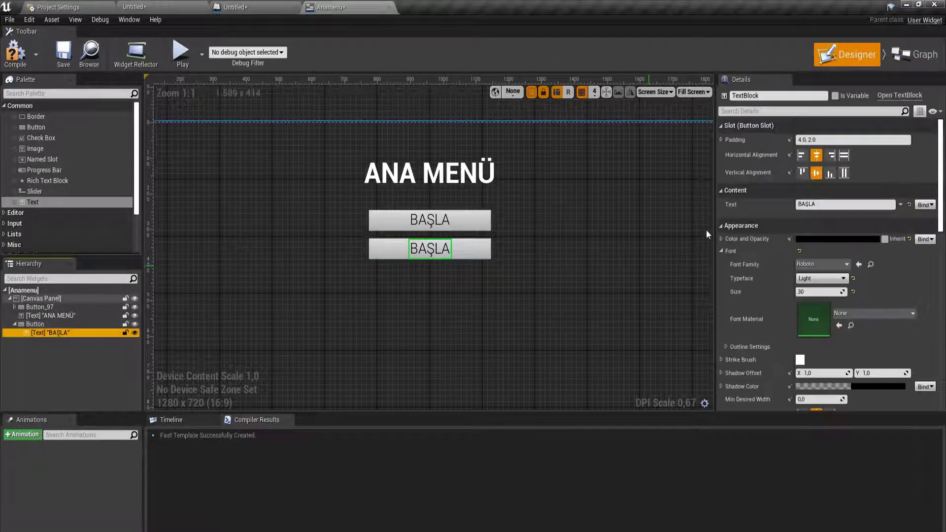
click(829, 202)
text(A)
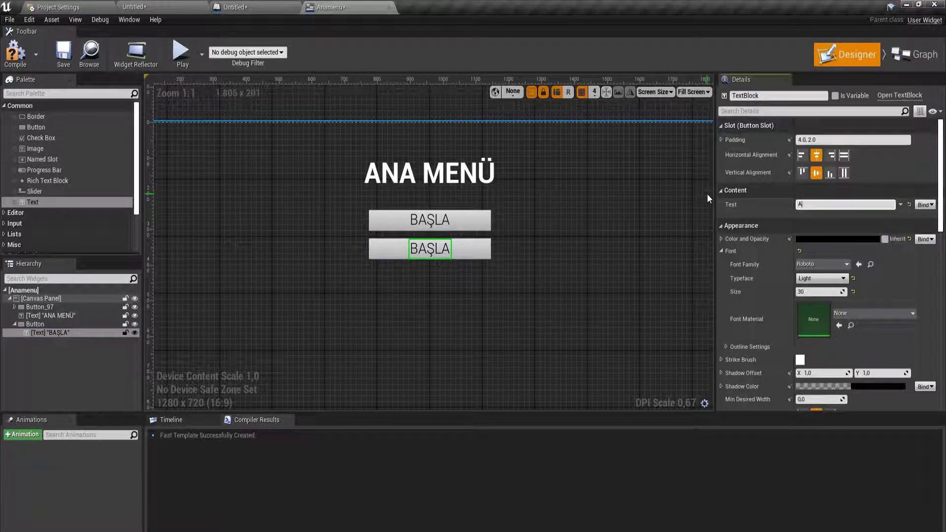
text(YARLAR)
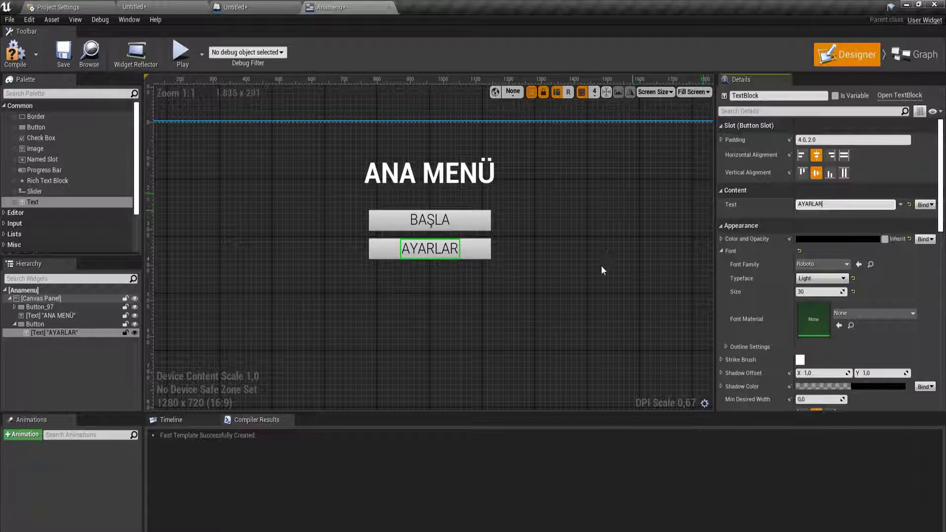
scroll(431, 270, up, 3)
click(433, 275)
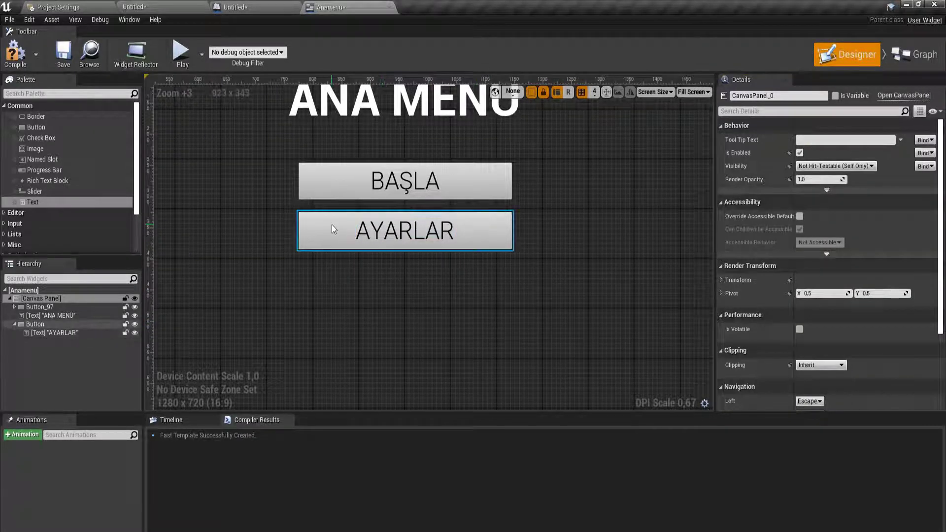
Step: Paste a copy of the AYARLAR button onto the canvas, centred directly beneath it
click(332, 225)
scroll(332, 250, down, 2)
click(41, 298)
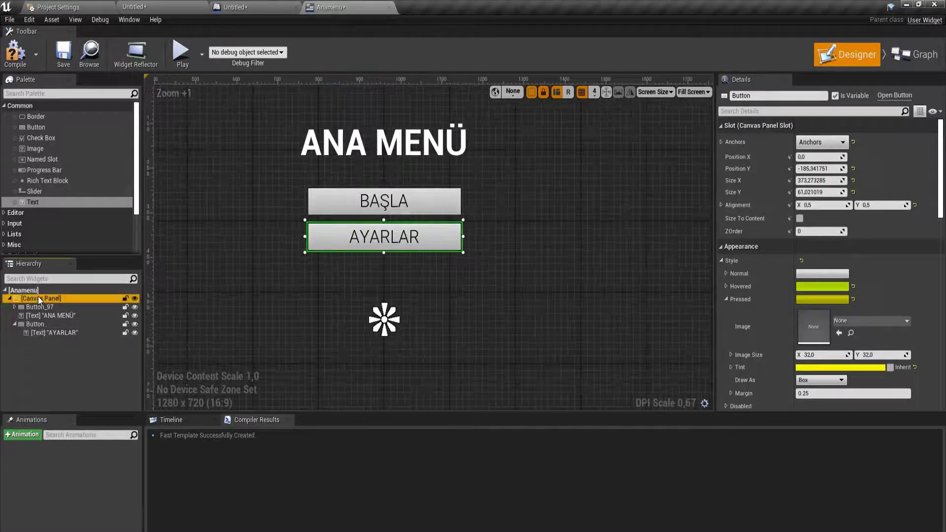
key(ctrl+v)
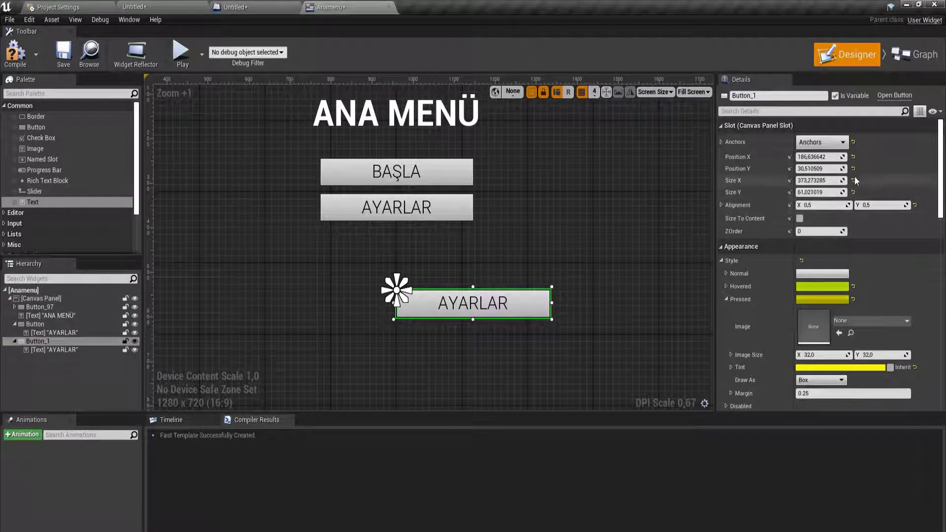
click(853, 169)
click(853, 180)
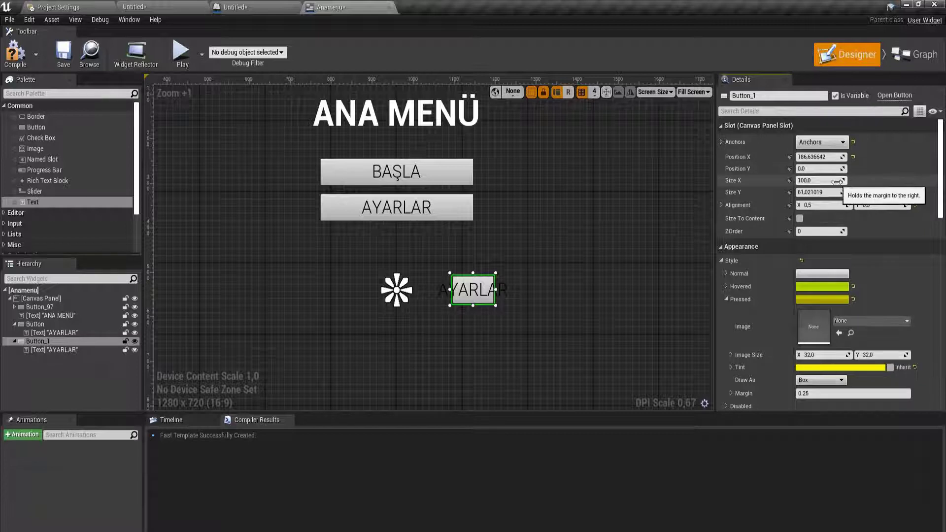
key(ctrl+z)
click(853, 157)
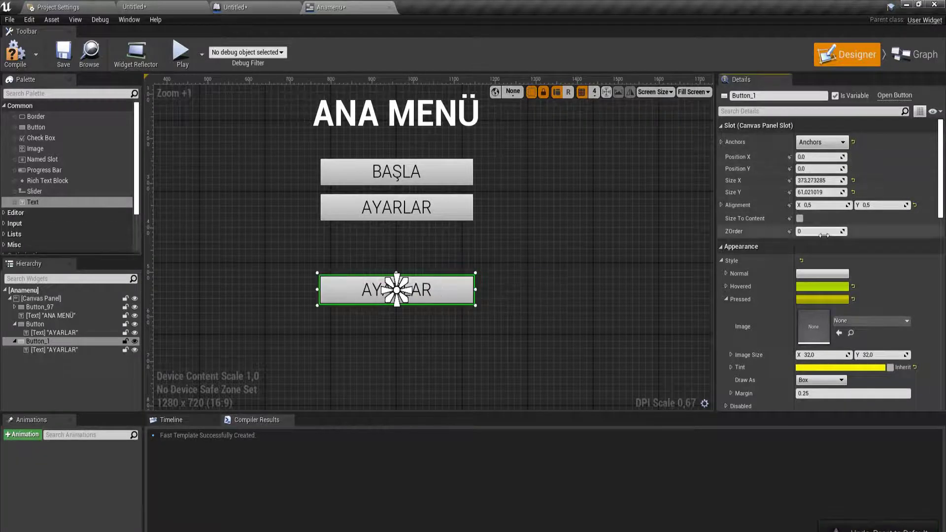
drag(837, 168, 810, 168)
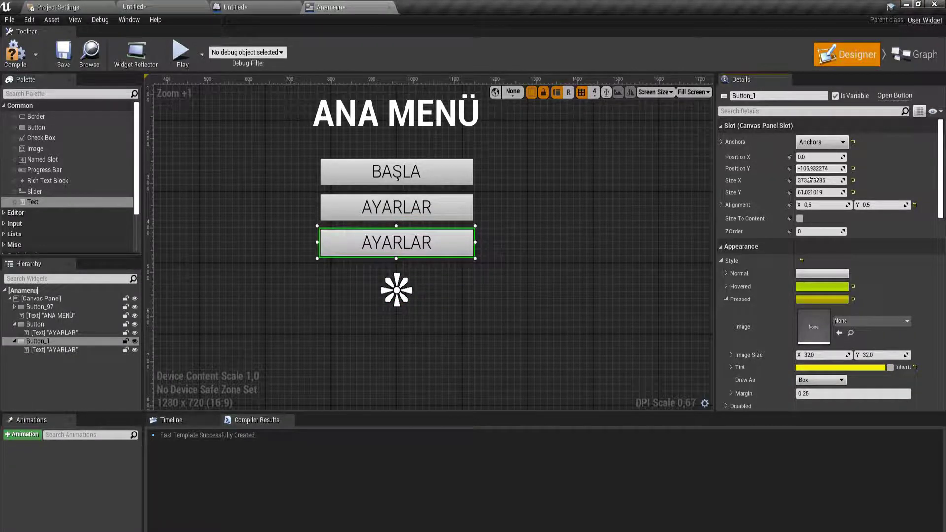
click(276, 296)
Step: Change the third button's label to ÇIKIŞ
scroll(379, 213, up, 2)
click(403, 254)
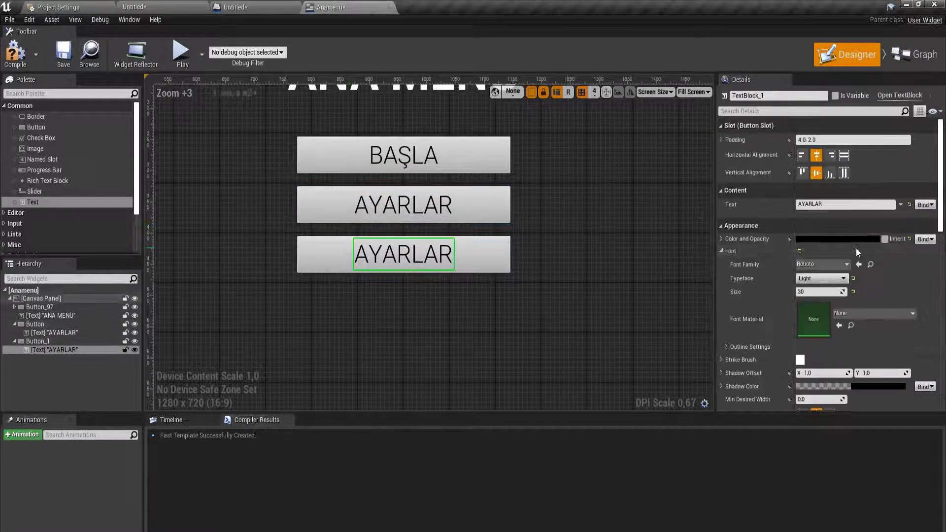
click(848, 206)
text(ÇIKI)
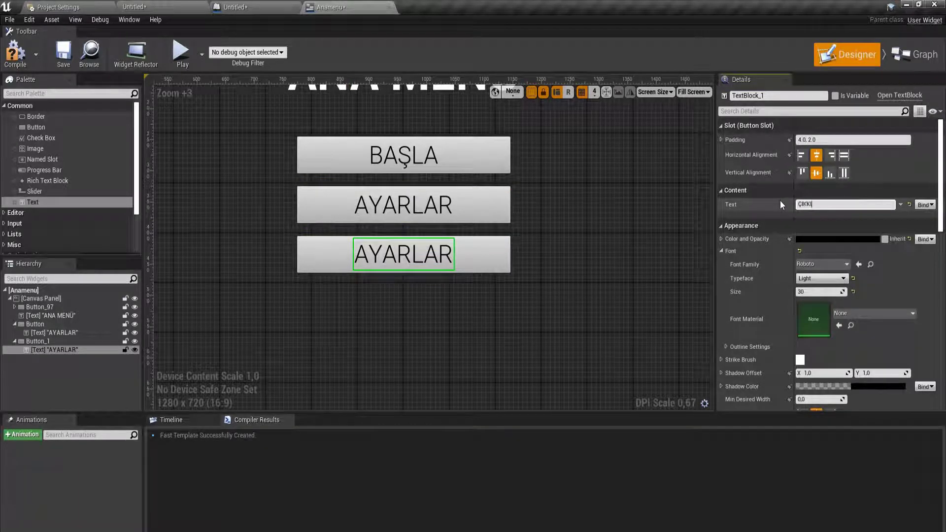
text(Ş)
key(Return)
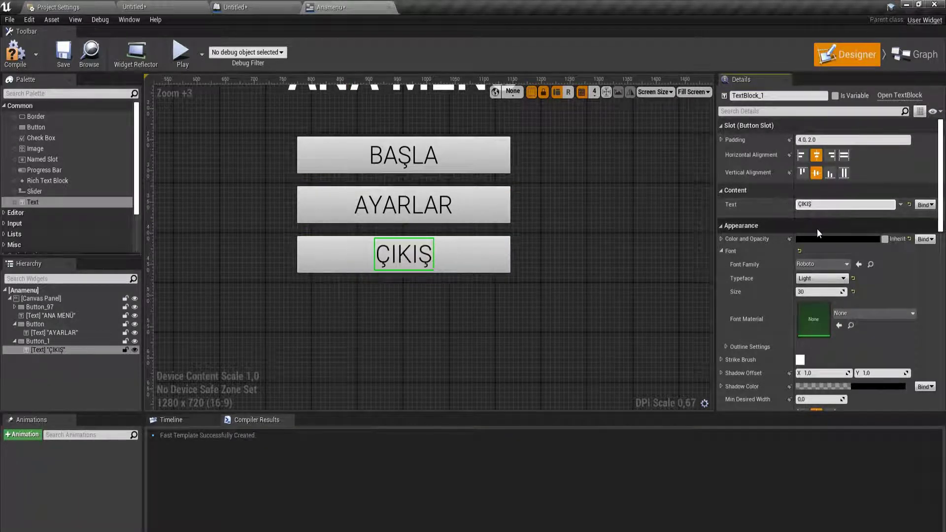
click(631, 245)
Step: Collapse the button entries in the Hierarchy and select the BAŞLA, AYARLAR and ÇIKIŞ buttons
scroll(412, 236, down, 2)
scroll(296, 210, down, 2)
scroll(316, 209, up, 1)
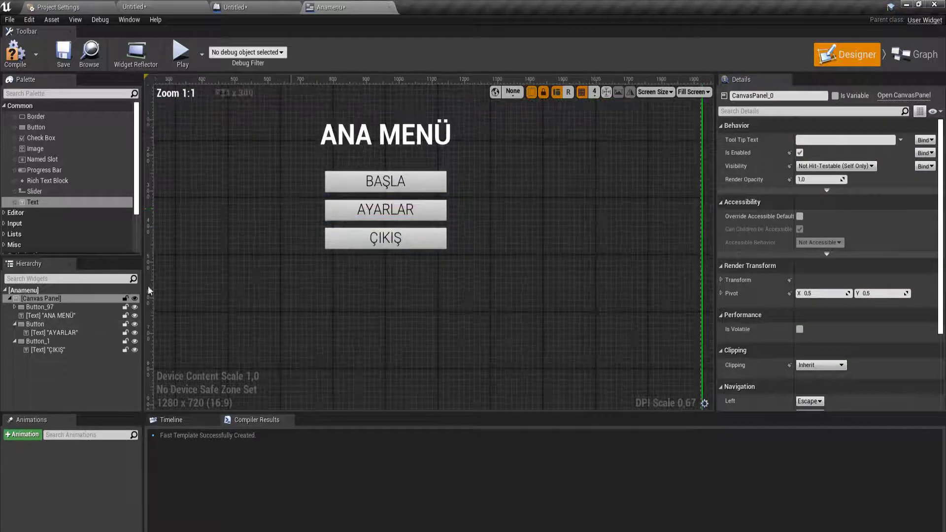
click(14, 341)
click(15, 323)
click(15, 307)
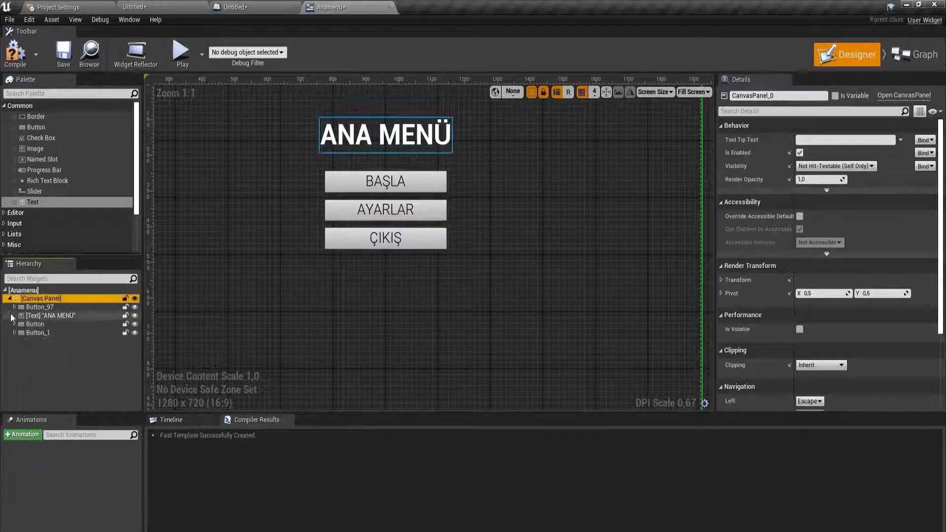
click(15, 306)
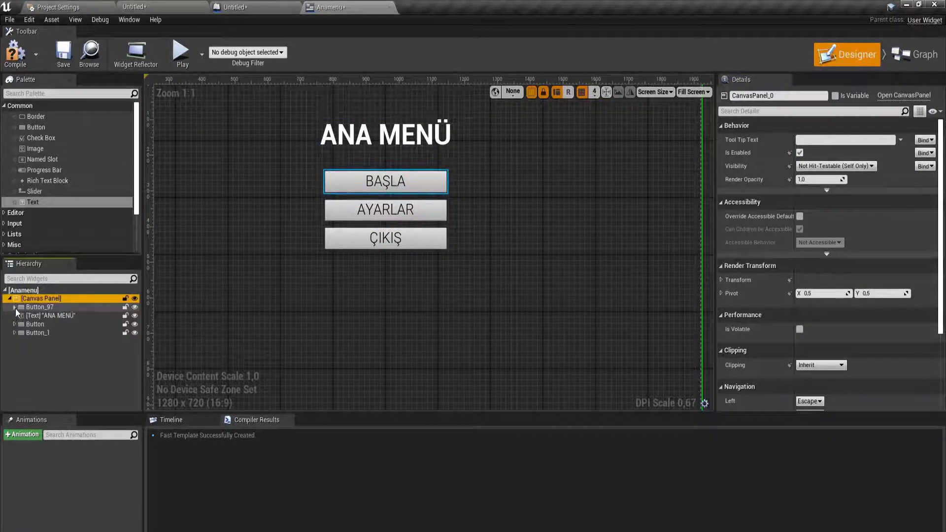
click(49, 333)
ctrl+click(48, 323)
ctrl+click(49, 307)
scroll(344, 242, down, 1)
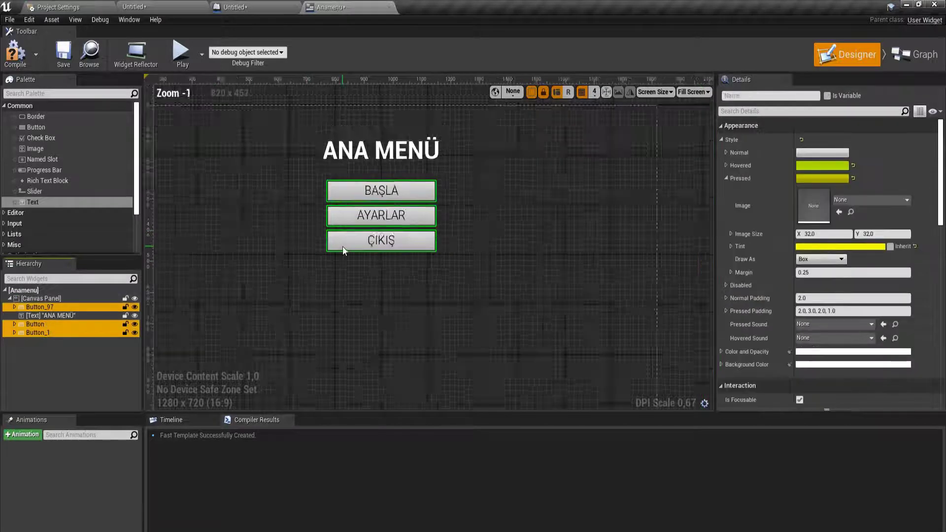
scroll(342, 227, down, 1)
Step: Move the three menu buttons lower with a drag and two Down-arrow nudges
click(338, 244)
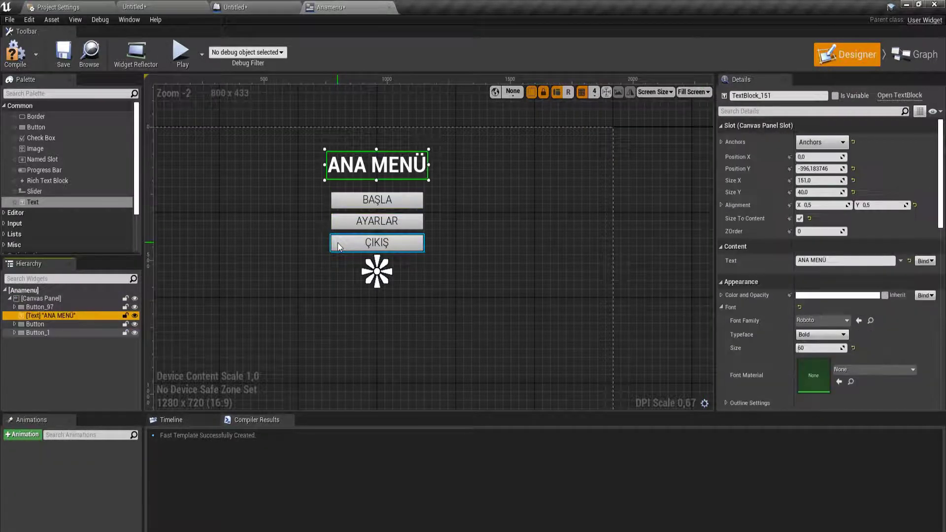
scroll(343, 234, up, 2)
ctrl+click(351, 225)
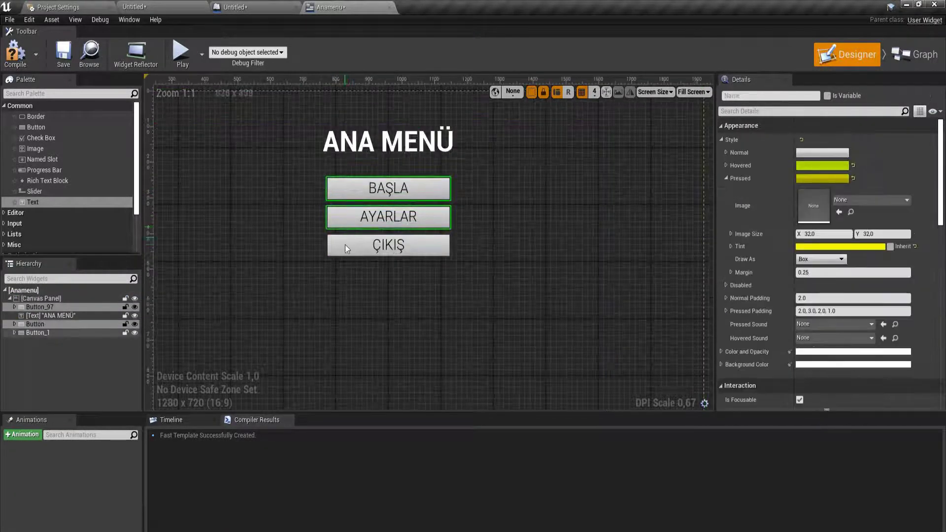
ctrl+click(345, 244)
drag(349, 221, 349, 226)
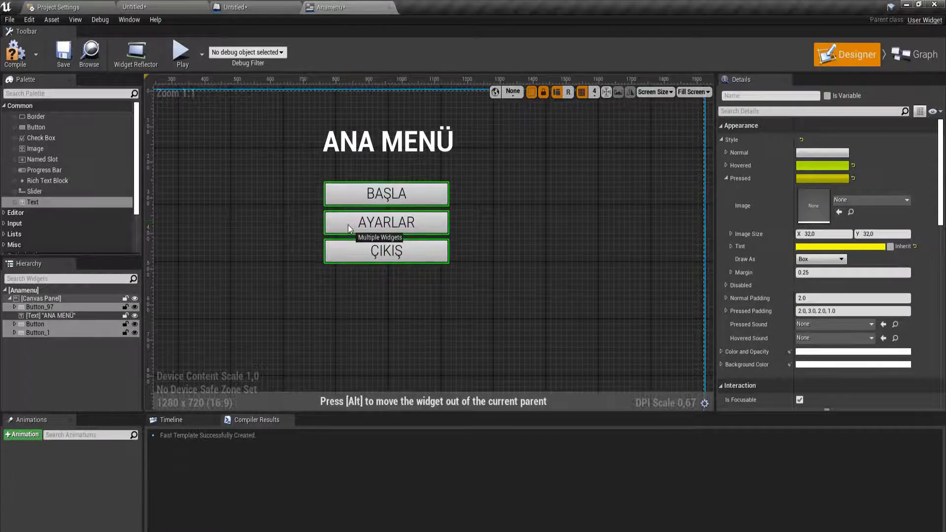
scroll(347, 226, down, 3)
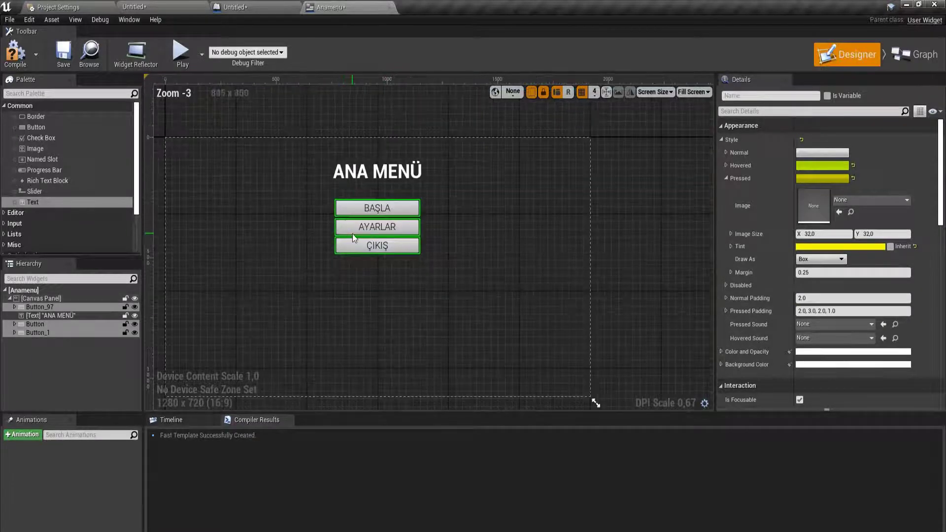
key(Down)
key(Down)
key(Down)
key(Down)
key(Down)
key(Down)
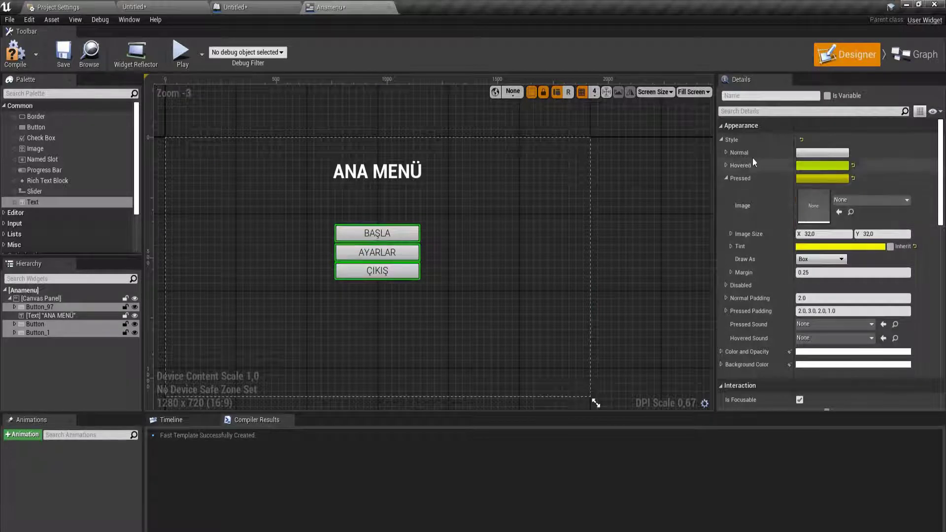
key(Down)
key(Down)
key(Down)
key(Down)
key(Down)
key(Down)
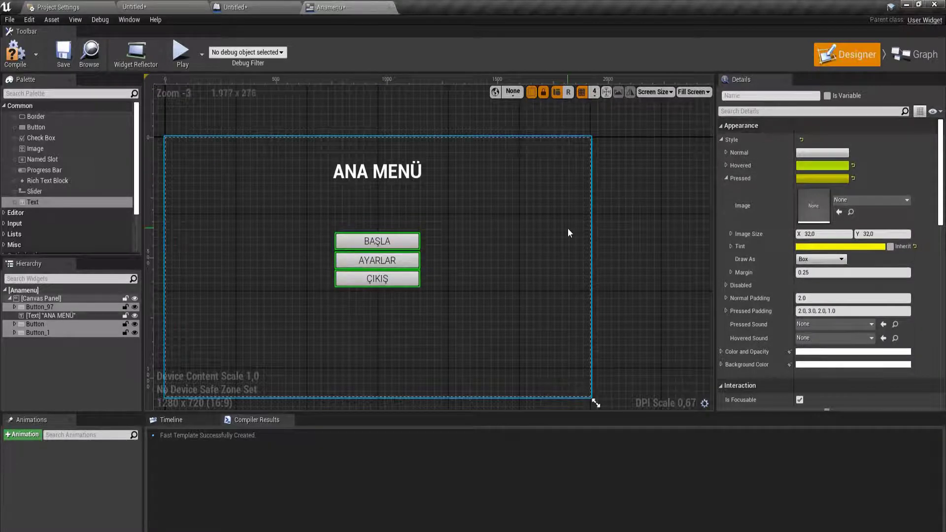
click(567, 229)
Step: Move the ANA MENÜ title down so it sits just above BAŞLA
scroll(394, 211, up, 2)
click(383, 148)
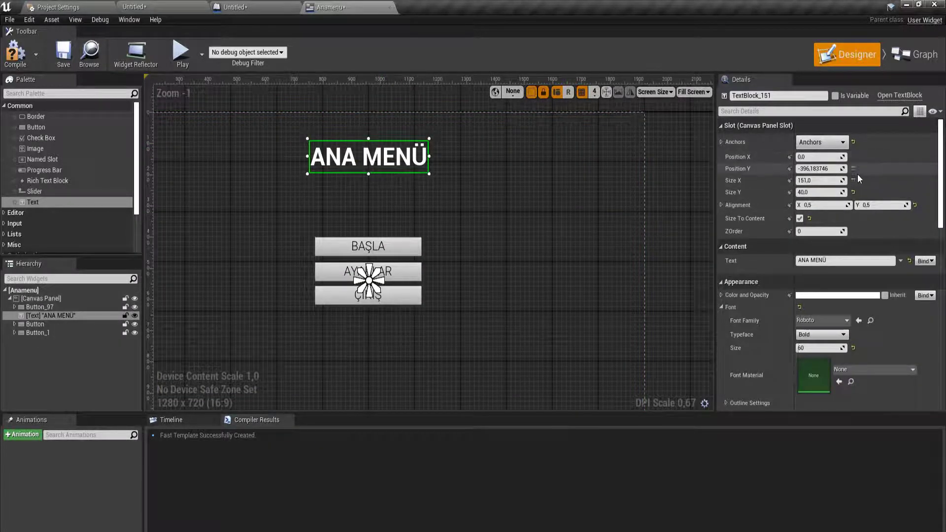
drag(840, 171, 842, 171)
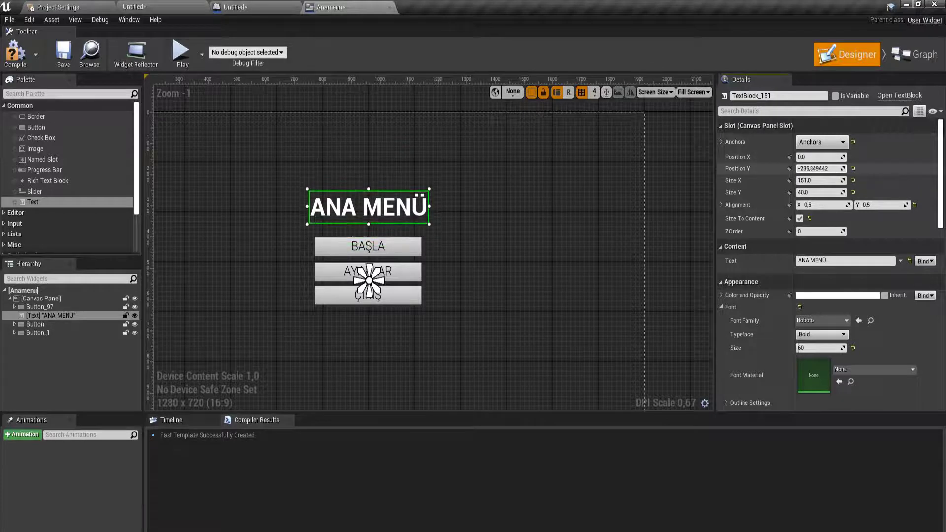
click(284, 153)
scroll(284, 153, down, 1)
scroll(309, 165, down, 1)
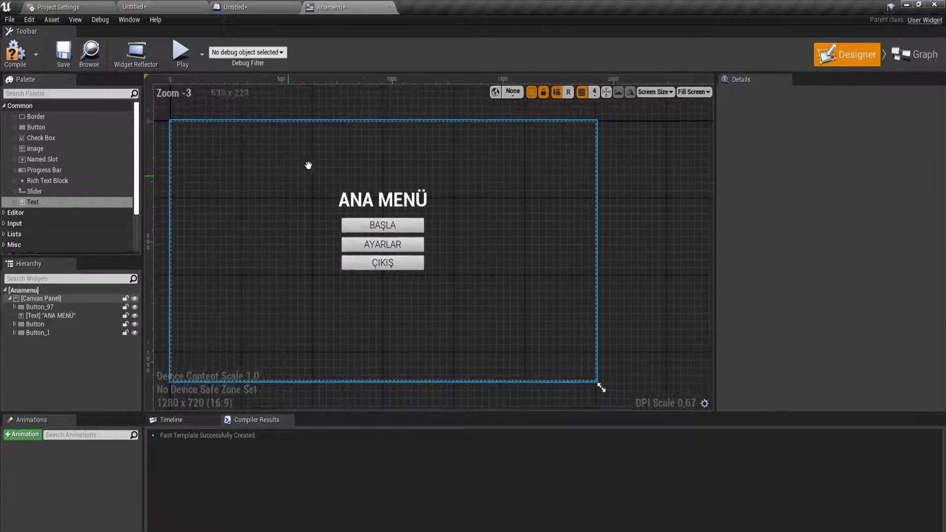
scroll(256, 159, up, 1)
Step: Compile the Anamenu widget and set the level blueprint's construct node class to Anamenu
click(13, 51)
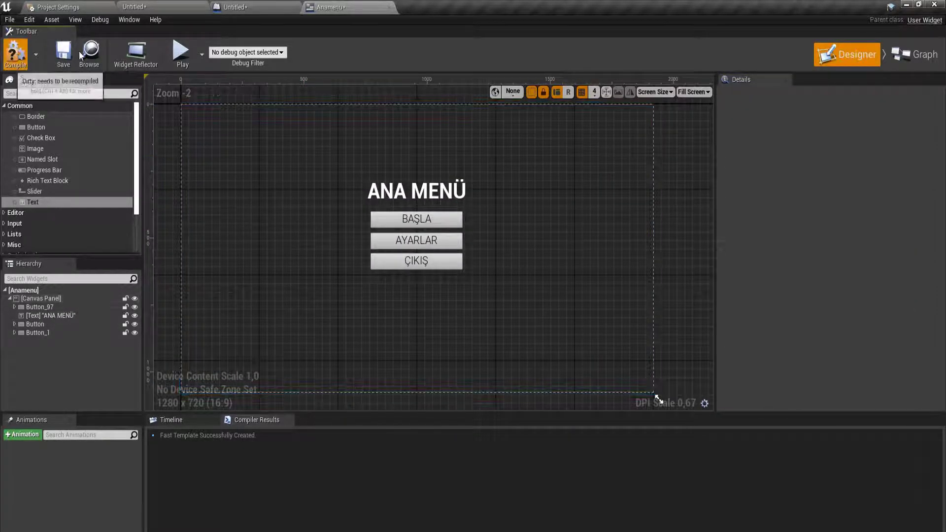
click(155, 6)
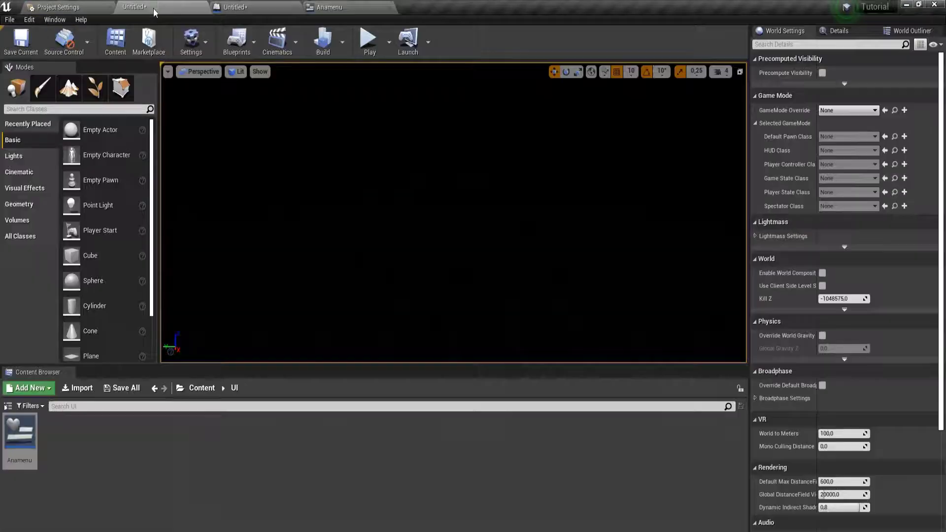
click(65, 460)
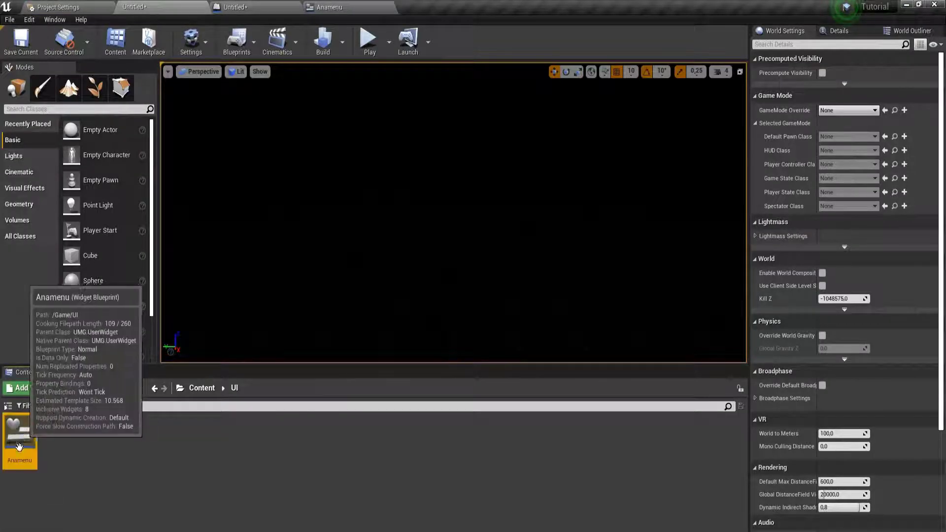
click(26, 432)
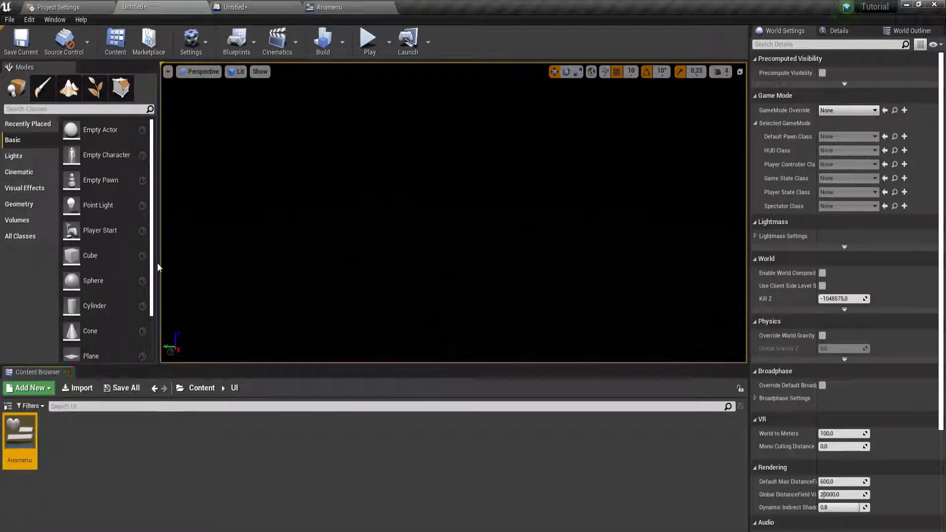
click(259, 7)
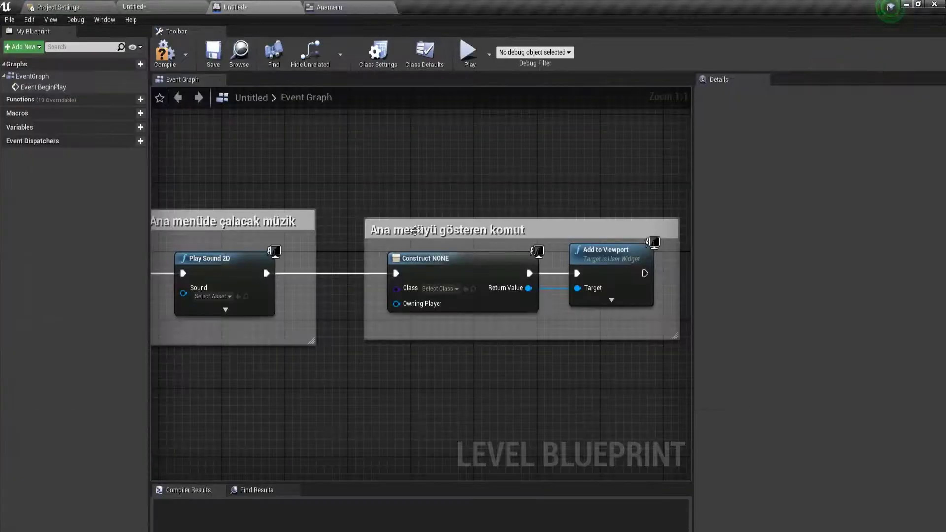
right_drag(466, 305, 458, 267)
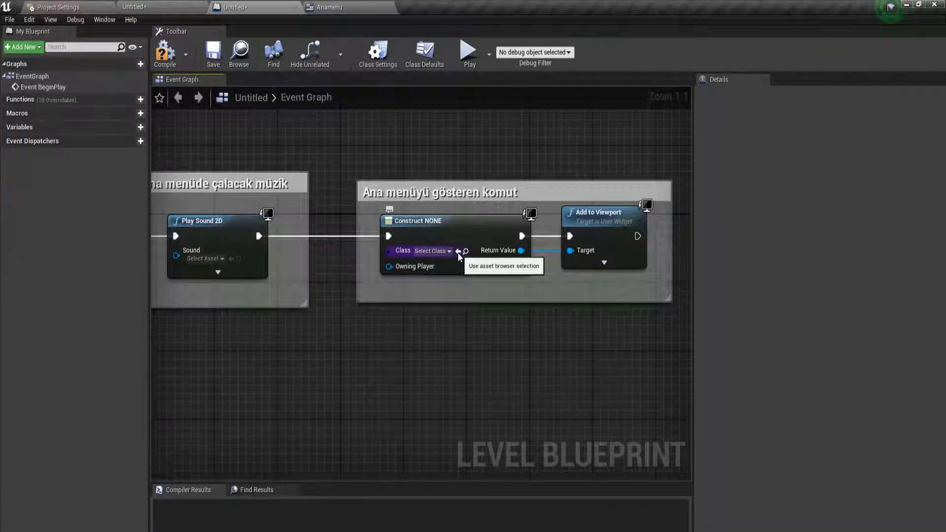
click(458, 252)
Step: Open the music node's sound list and close it without choosing a sound
right_drag(434, 265, 640, 274)
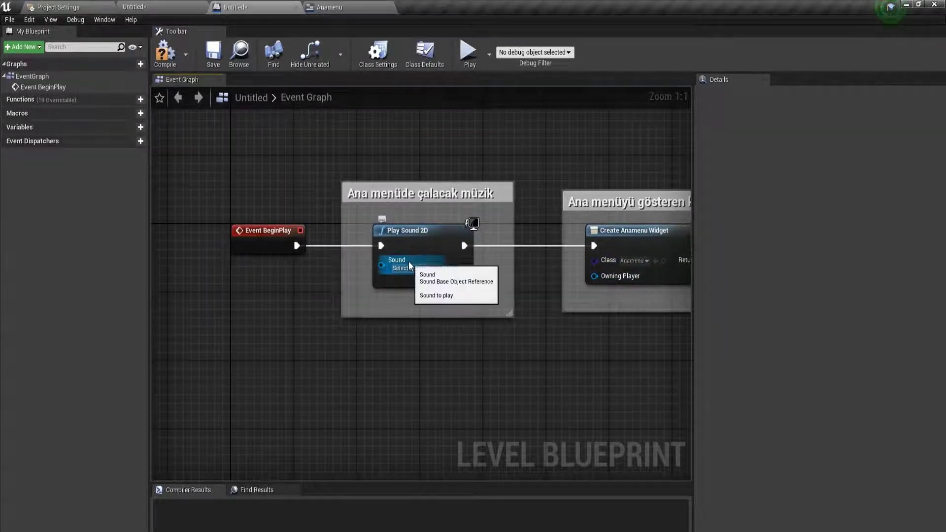
click(410, 268)
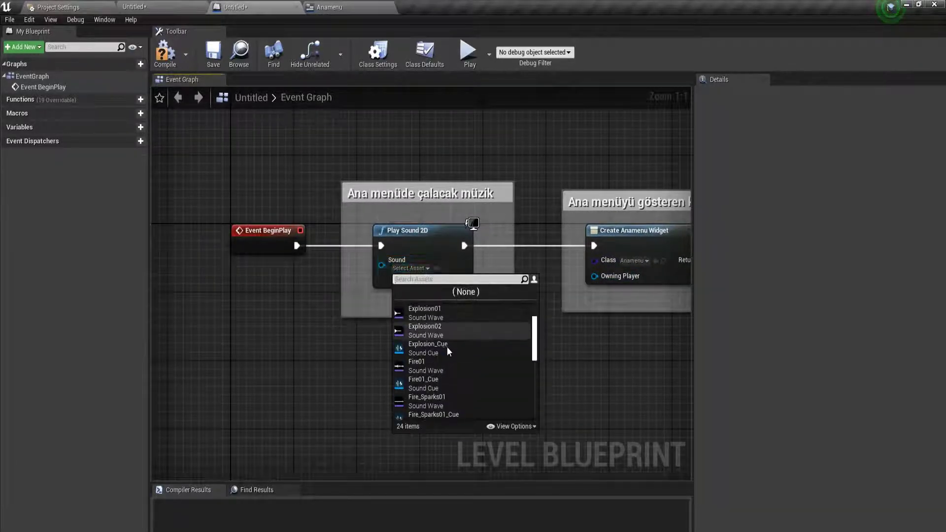
scroll(433, 377, down, 4)
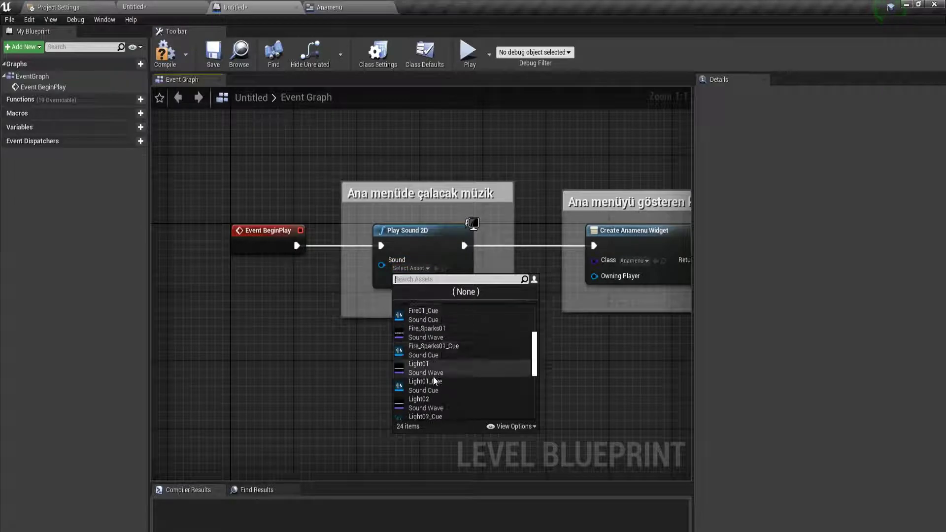
click(368, 391)
right_drag(511, 310, 445, 352)
Step: Compile the level blueprint and save the level as AnaMenu in Maps
click(163, 49)
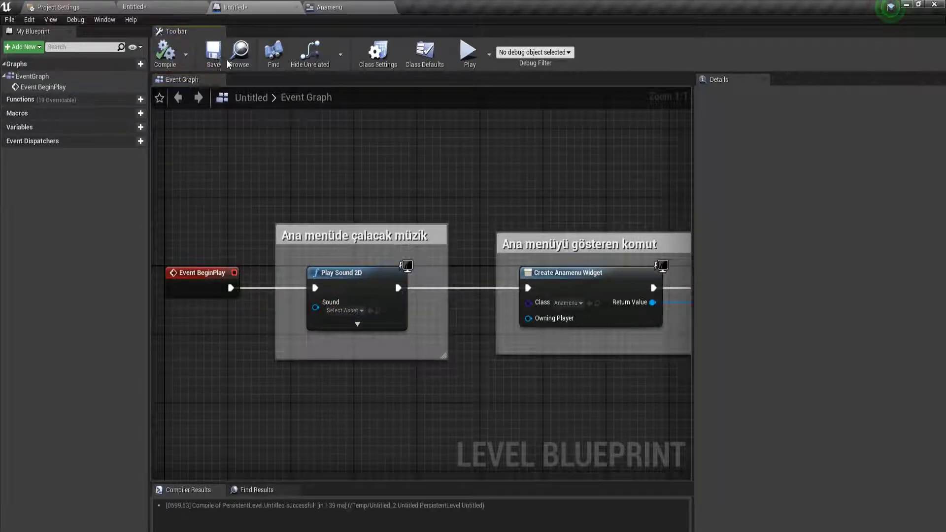
click(213, 53)
text(AnaMenu)
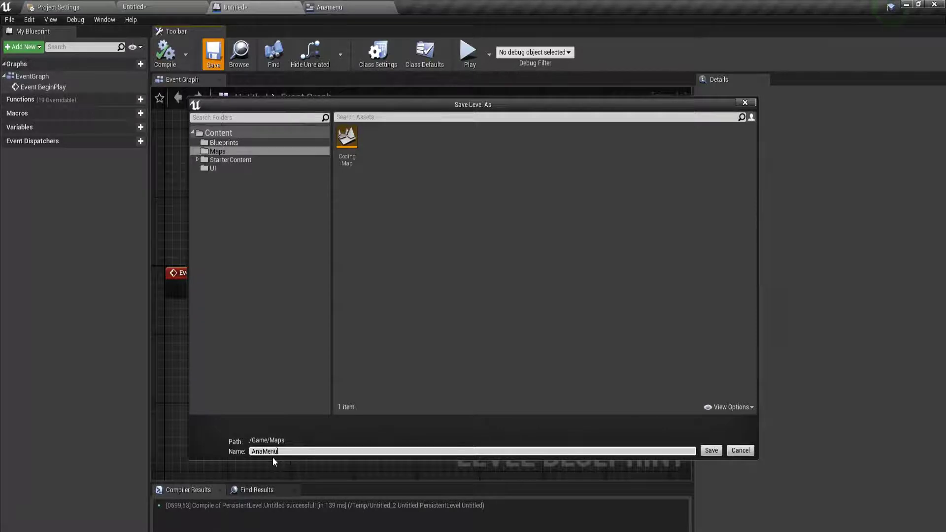
key(Return)
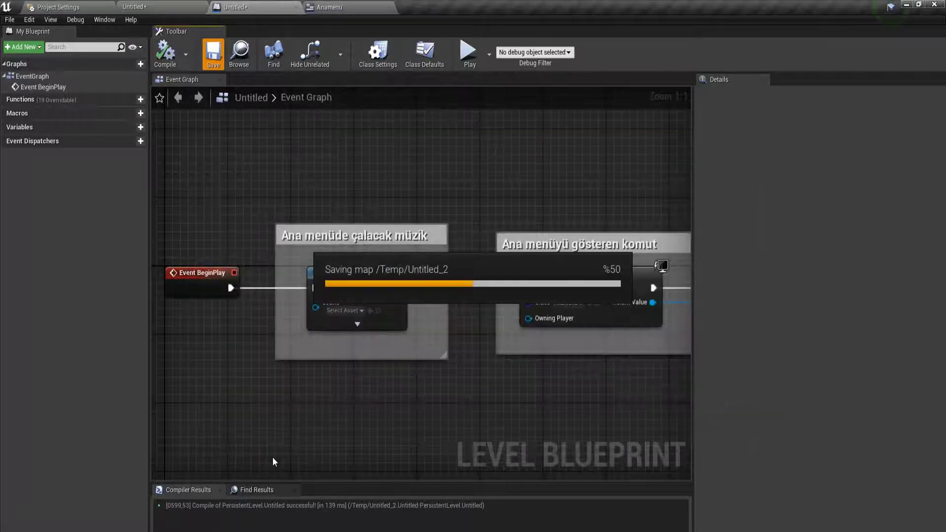
right_drag(546, 336, 407, 329)
scroll(407, 330, down, 1)
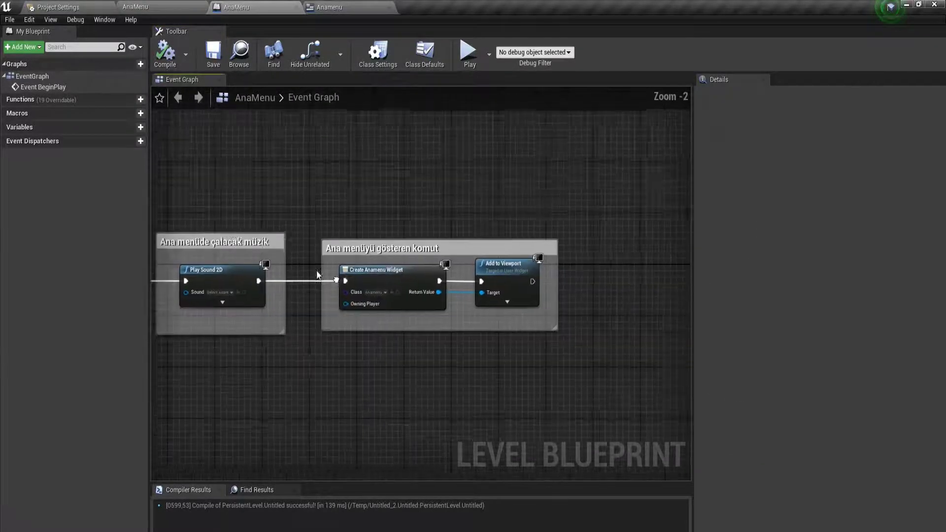
scroll(302, 244, up, 1)
Step: Play the level to preview the ANA MENÜ screen, stop, and reopen the Anamenu widget
click(162, 6)
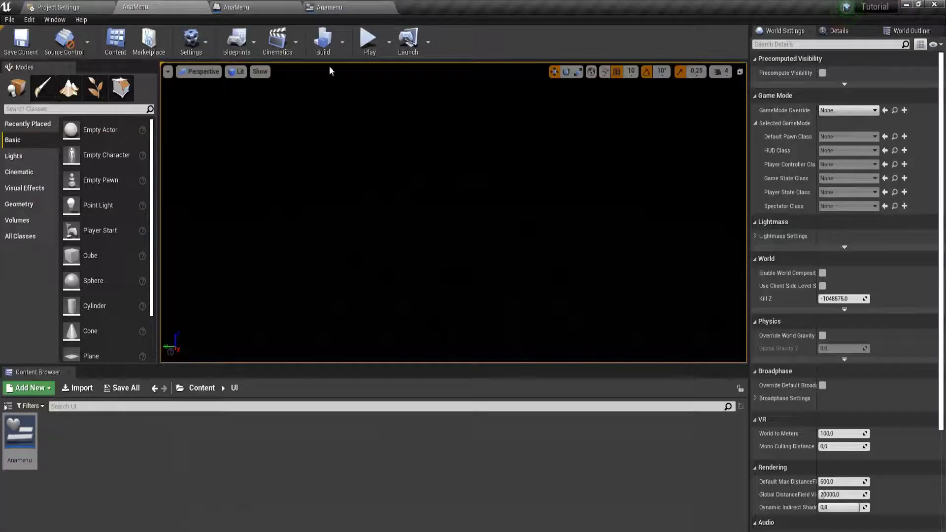
click(379, 49)
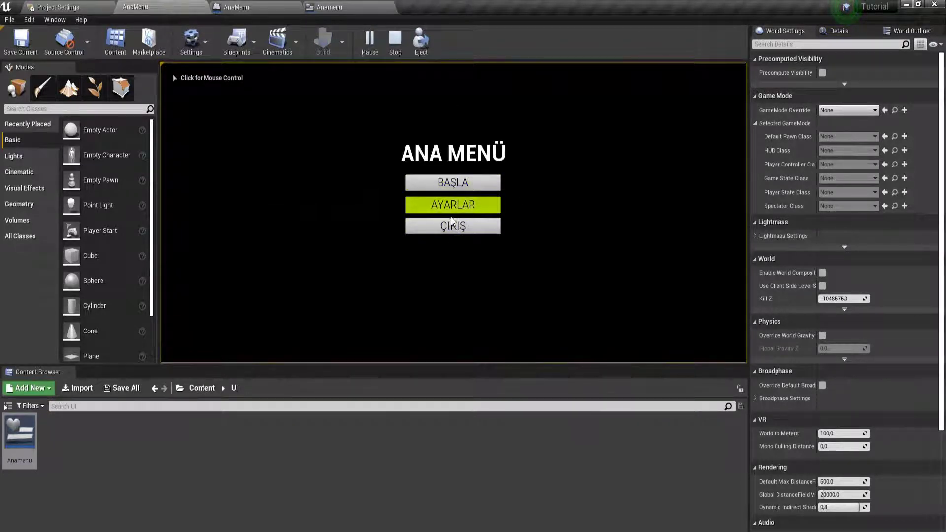
click(398, 43)
click(329, 7)
Step: Add an On Clicked event for BAŞLA and connect an Open Level node to it
scroll(465, 206, up, 3)
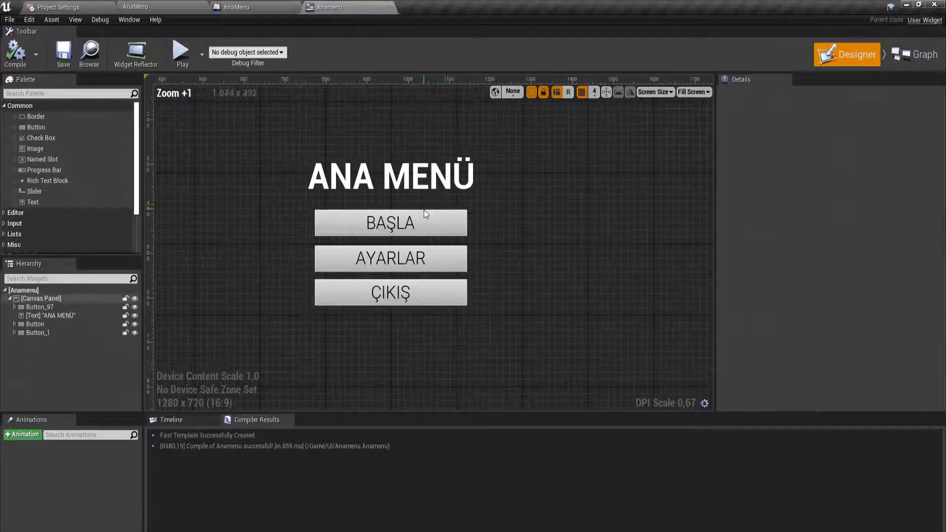
click(424, 212)
drag(940, 211, 941, 402)
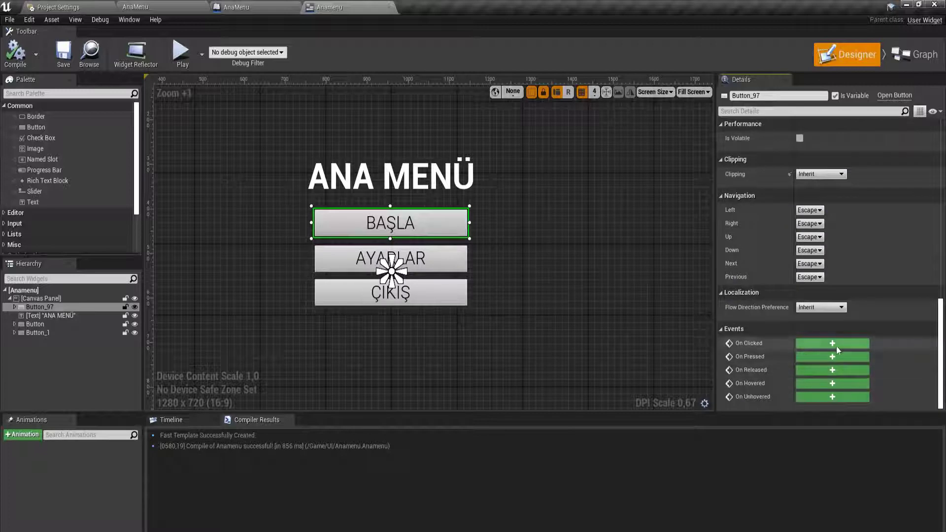
click(837, 345)
right_drag(575, 280, 392, 274)
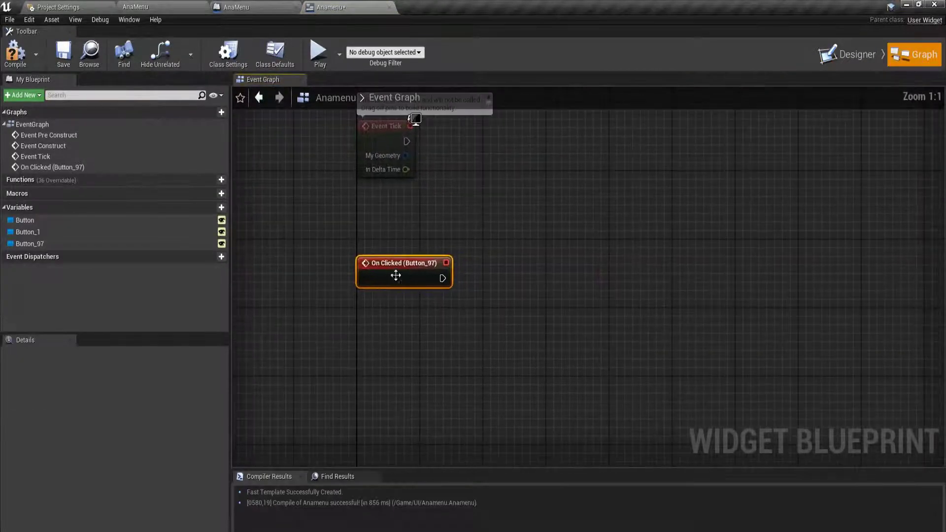
drag(540, 279, 540, 279)
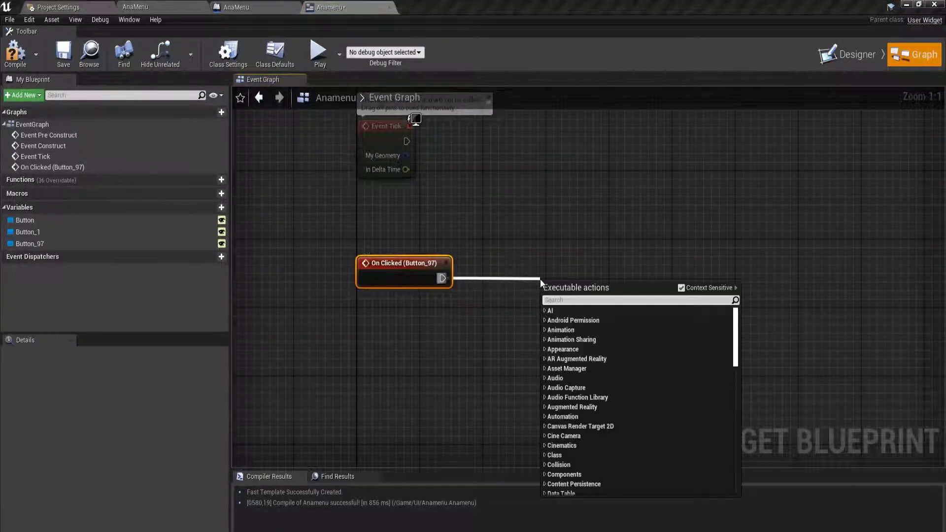
text(open level)
key(Return)
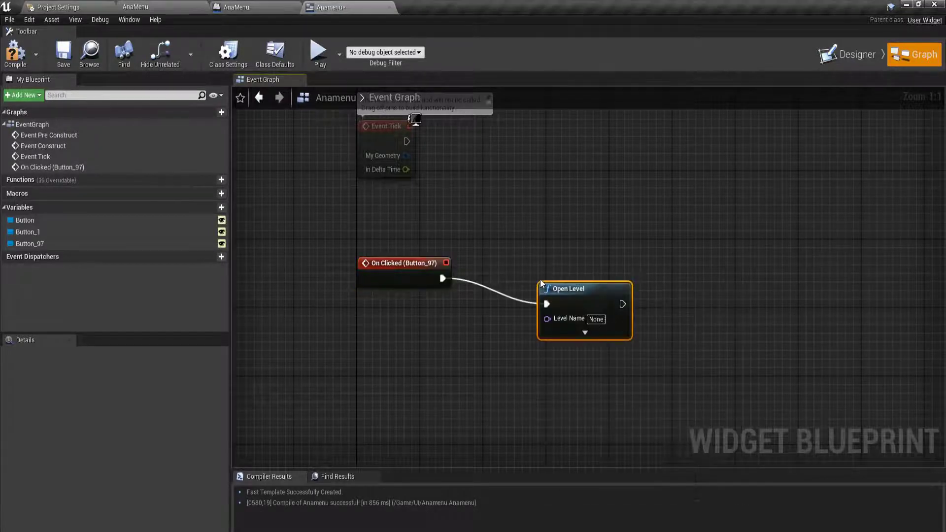
drag(577, 308, 513, 285)
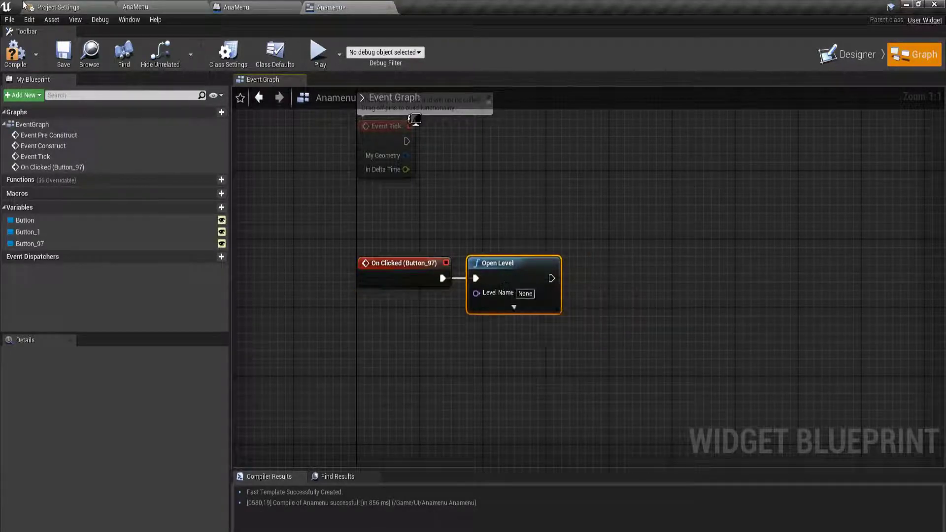
Step: Copy the CodingMap level name from the Maps folder in the Content Browser
click(173, 6)
click(197, 383)
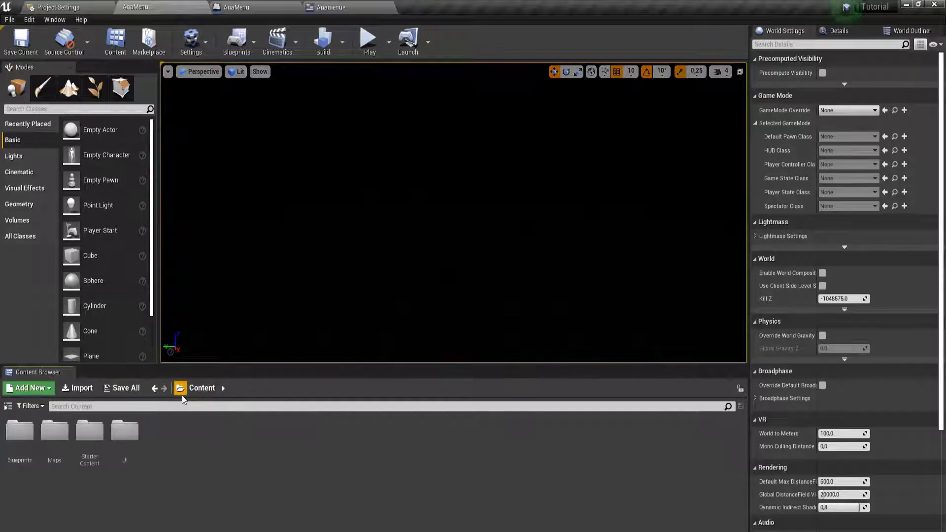
double_click(55, 458)
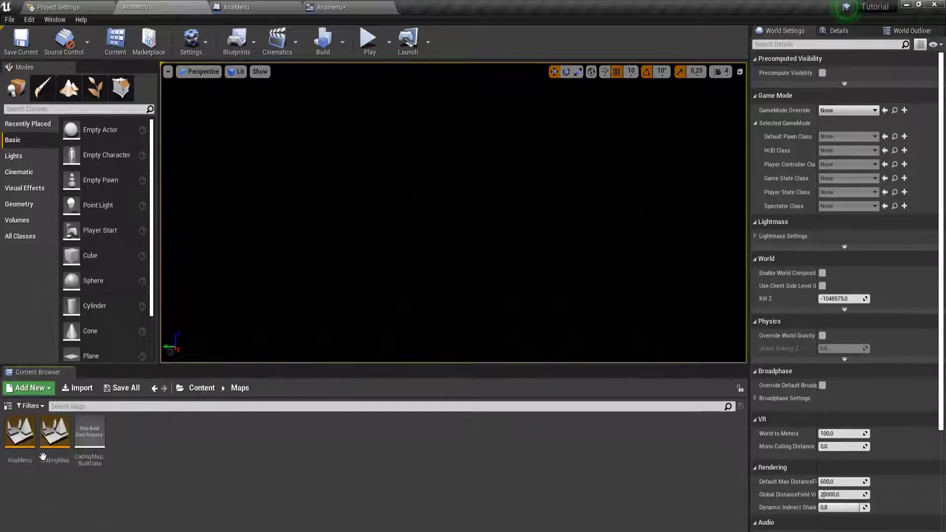
click(54, 456)
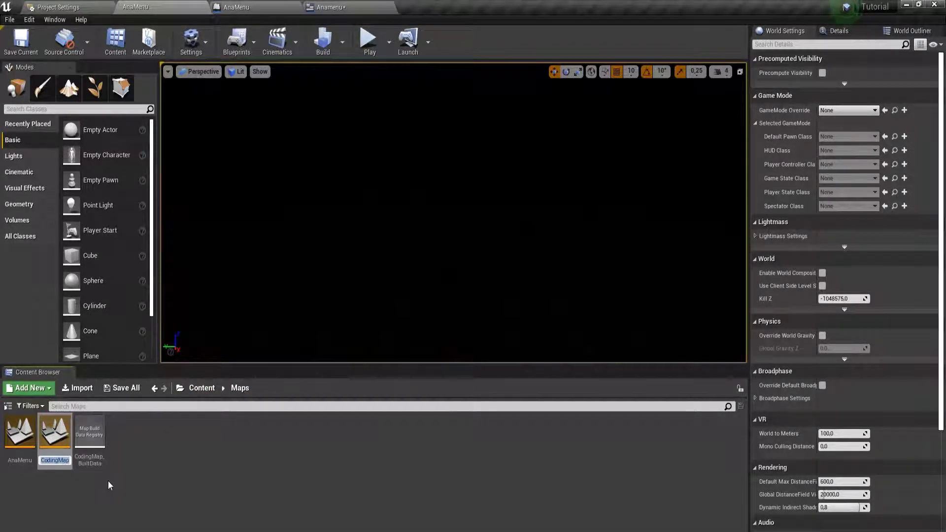
click(108, 480)
Step: Paste CodingMap into the Open Level node's Level Name, then compile and save Anamenu
click(340, 7)
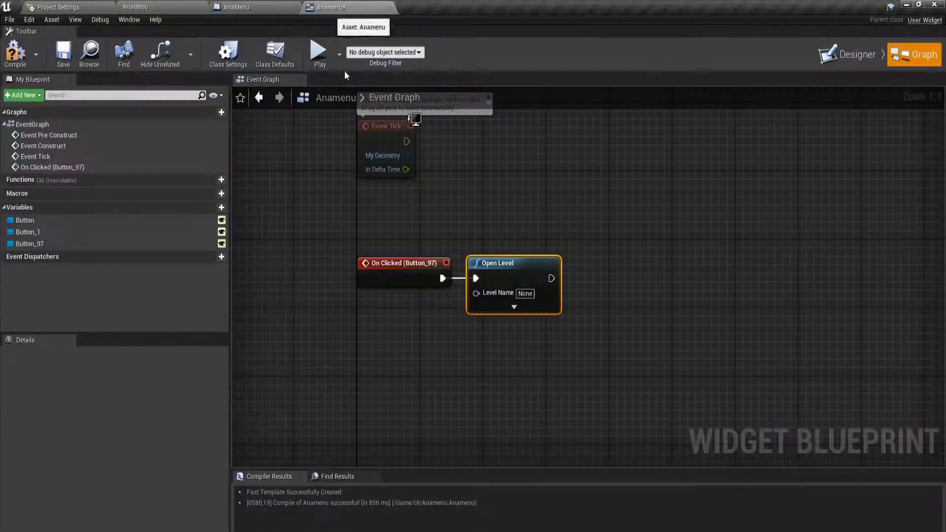
right_click(533, 297)
click(544, 325)
click(526, 330)
right_drag(527, 329, 435, 321)
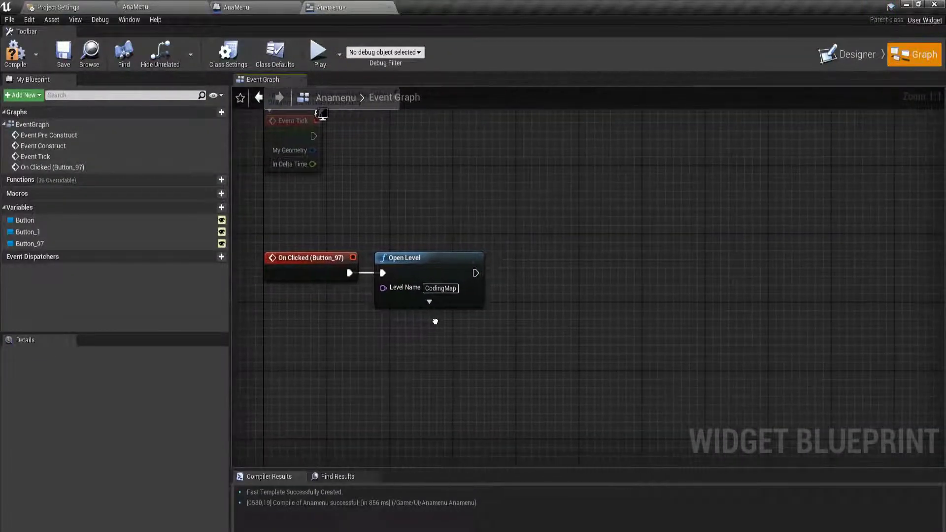
click(14, 53)
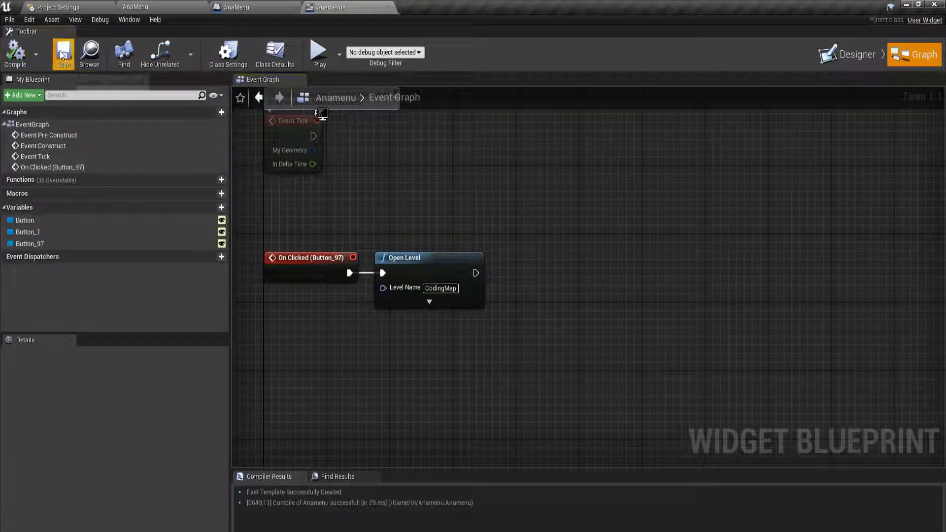
click(63, 52)
Step: Play the level, click BAŞLA to verify CodingMap loads, then stop the session
click(181, 4)
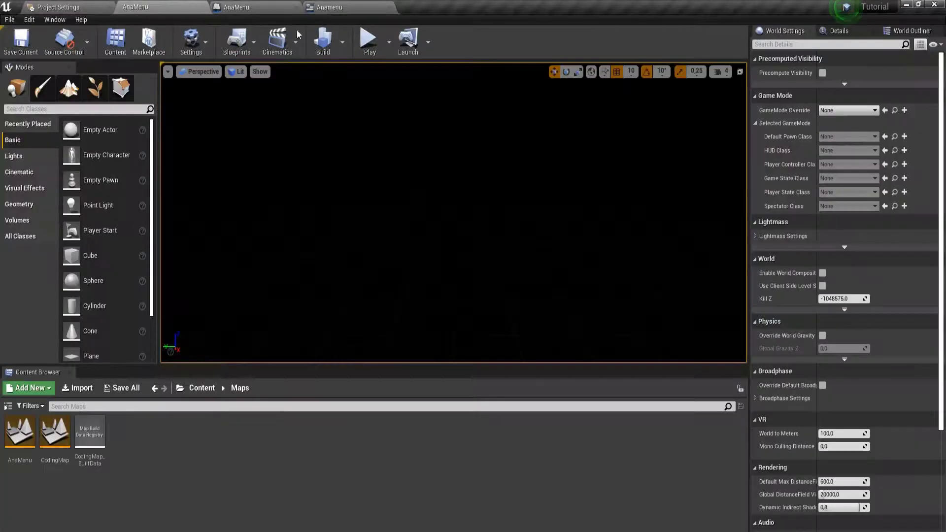
click(368, 40)
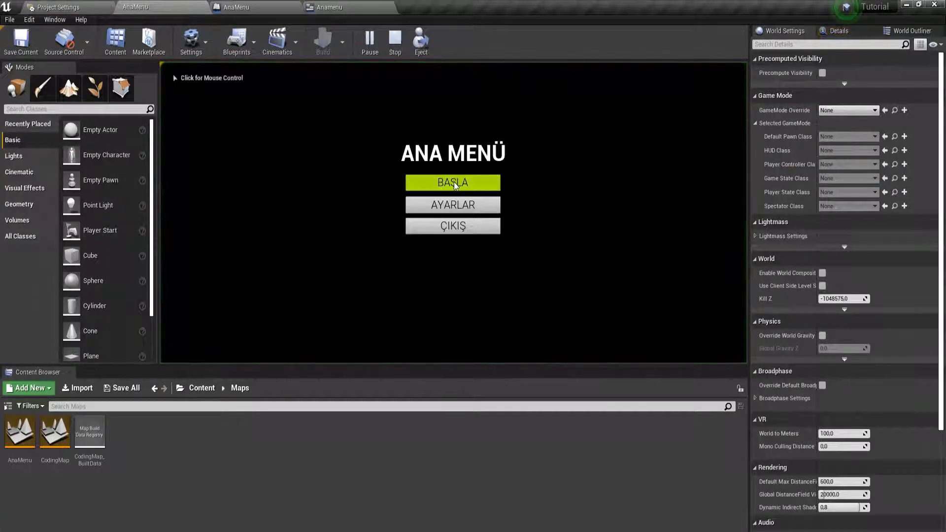
click(454, 185)
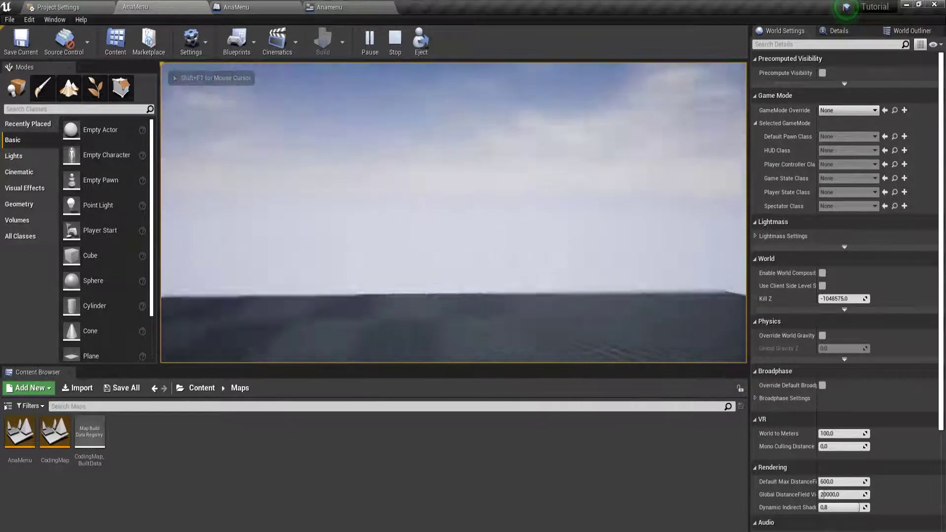
key(shift+F1)
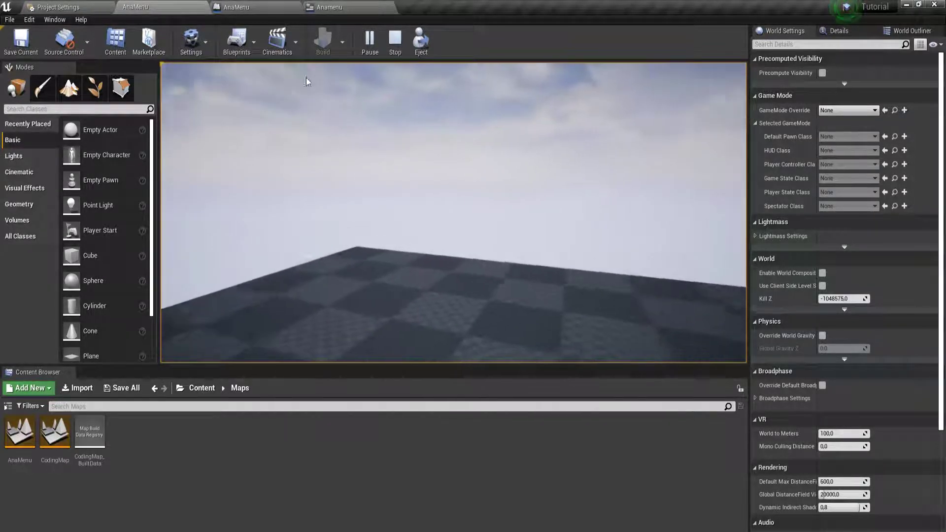
key(Escape)
click(237, 7)
Step: In the Anamenu Designer, select the AYARLAR button
click(329, 7)
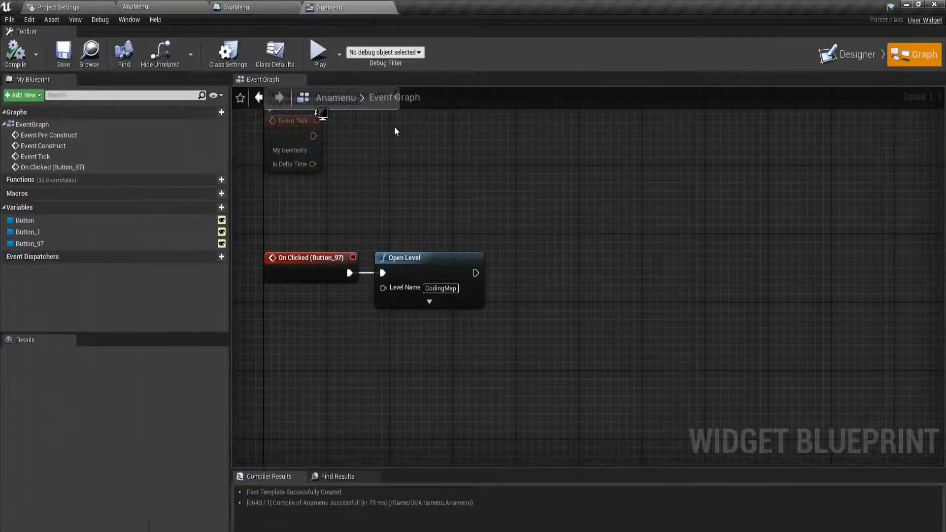
click(869, 64)
scroll(437, 247, up, 1)
drag(437, 248, 397, 278)
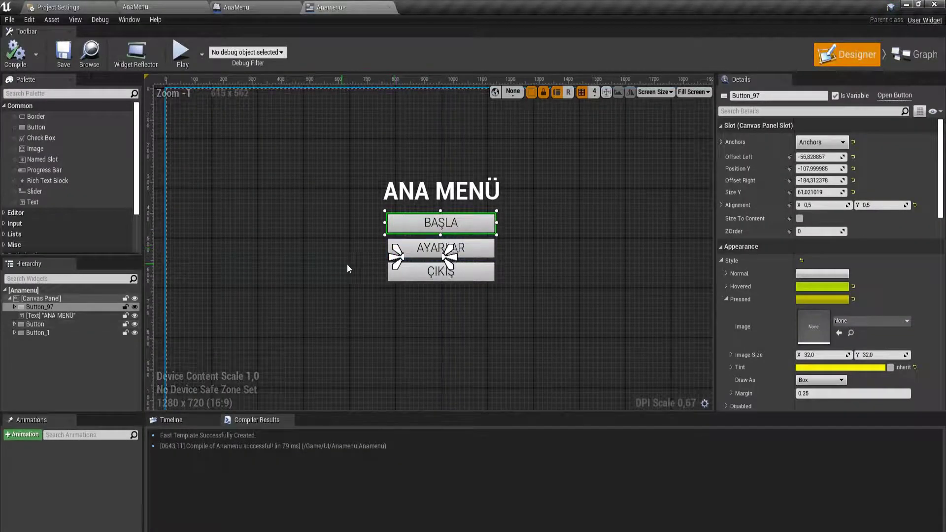
click(407, 303)
scroll(477, 223, up, 3)
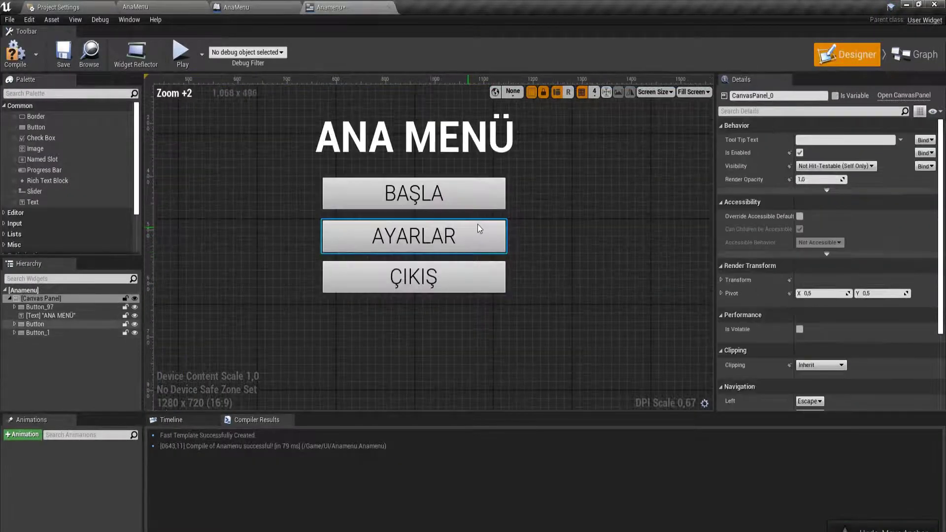
click(416, 251)
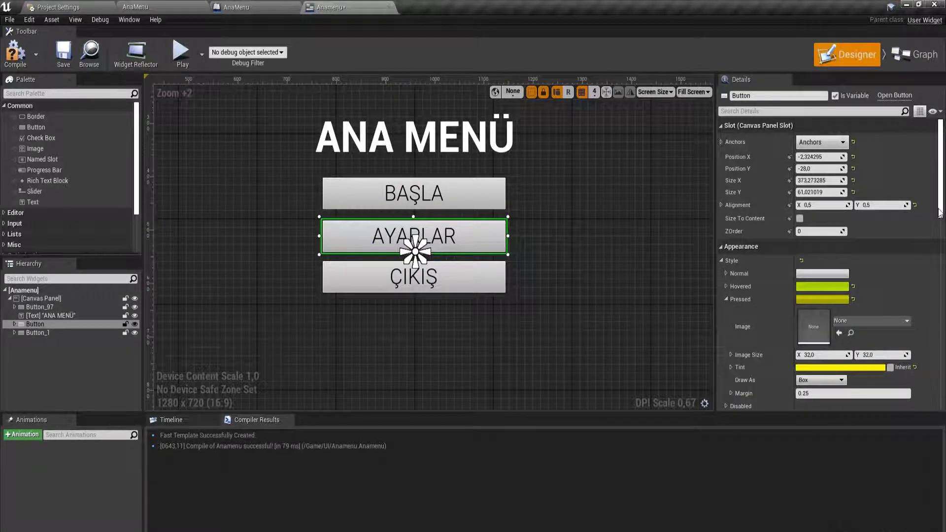
scroll(844, 296, down, 10)
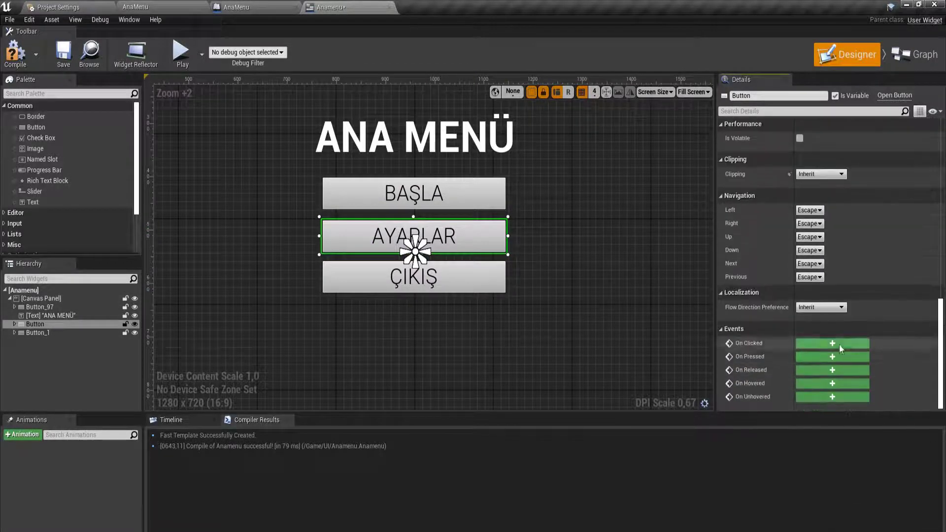
Step: Add AYARLAR's On Clicked event and wire a Create Widget node to it
click(839, 345)
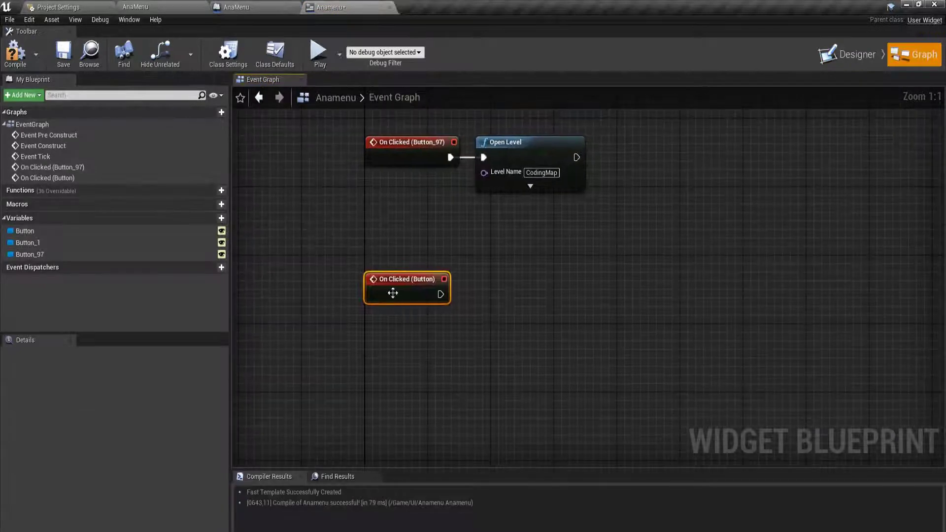
drag(509, 298, 510, 299)
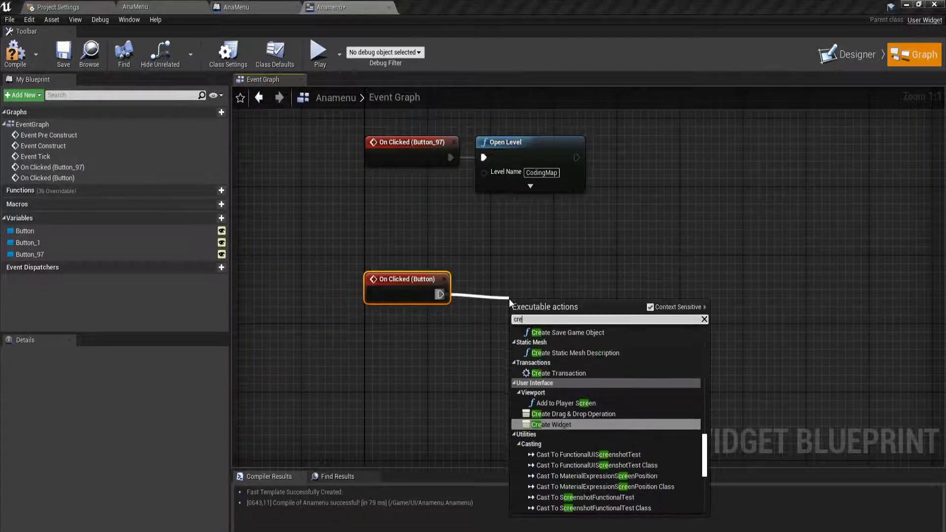
key(Escape)
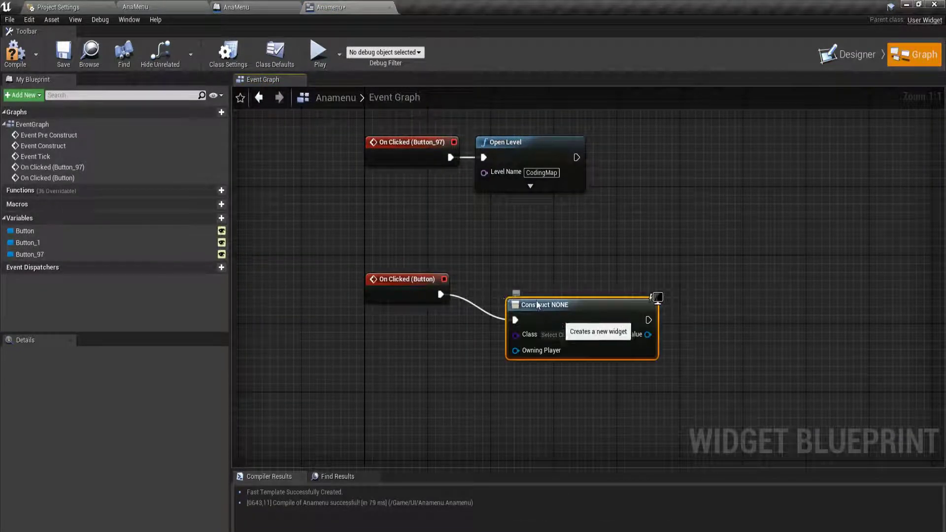
drag(537, 306, 498, 280)
click(519, 309)
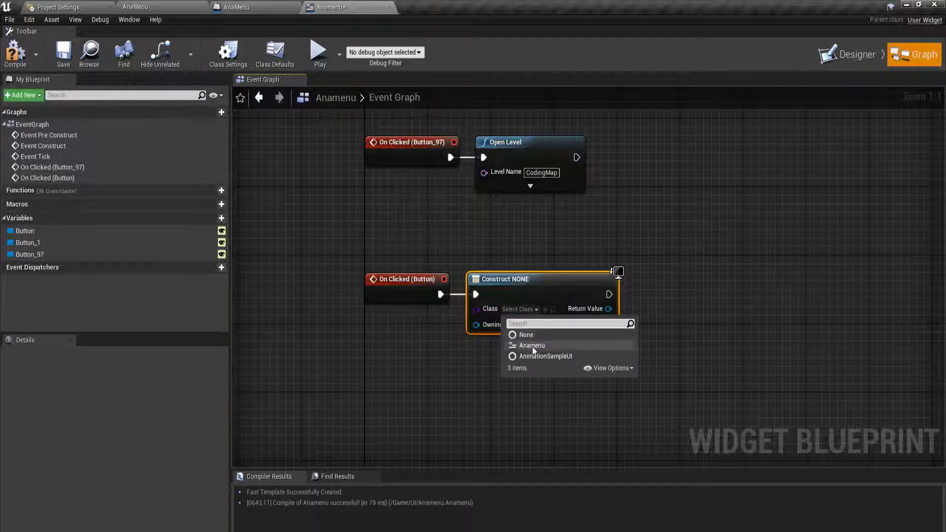
click(236, 133)
Step: Navigate the Content Browser from Maps to the UI folder
click(154, 3)
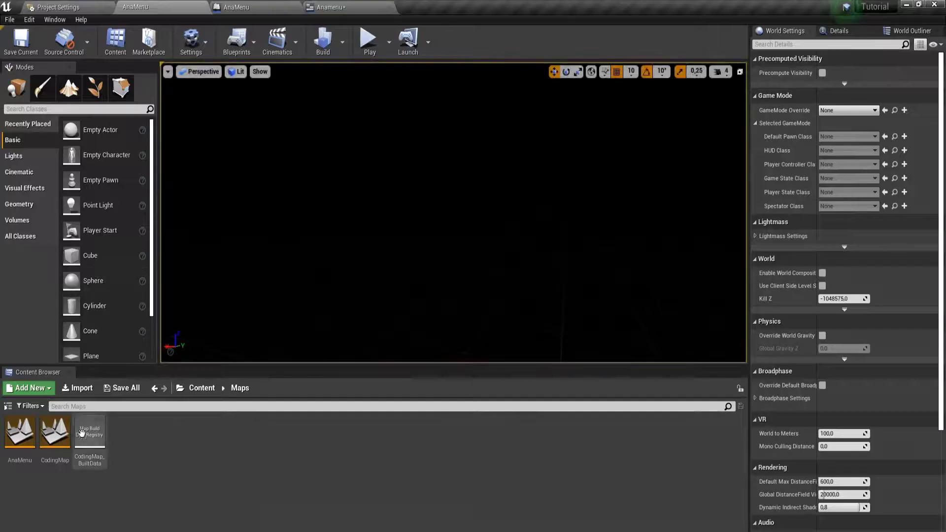
click(201, 389)
click(58, 463)
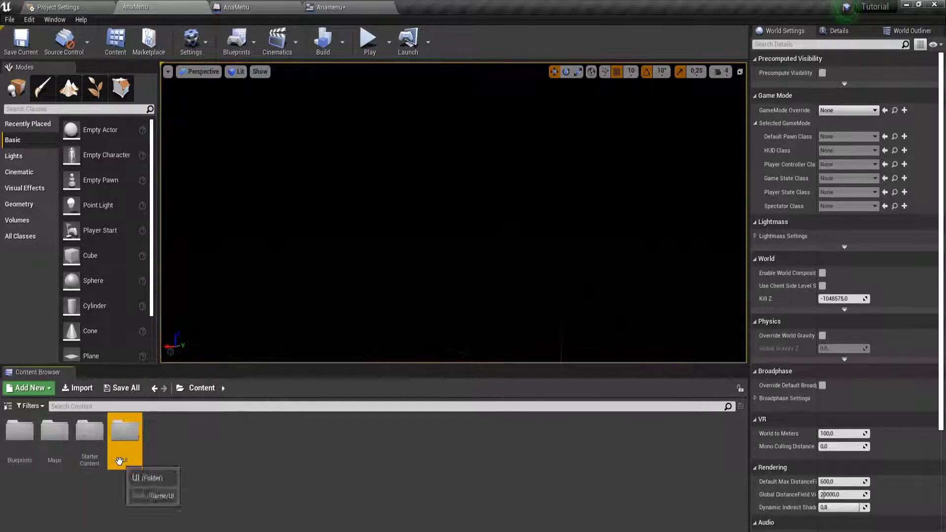
double_click(125, 438)
Step: Create a Widget Blueprint named Ayarlar in UI and open it
right_click(72, 457)
mouse_move(138, 450)
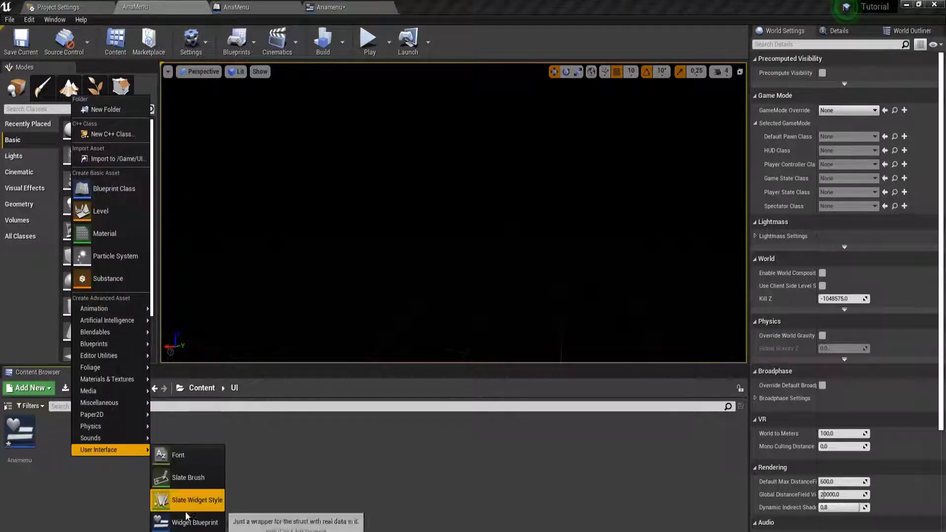
click(168, 520)
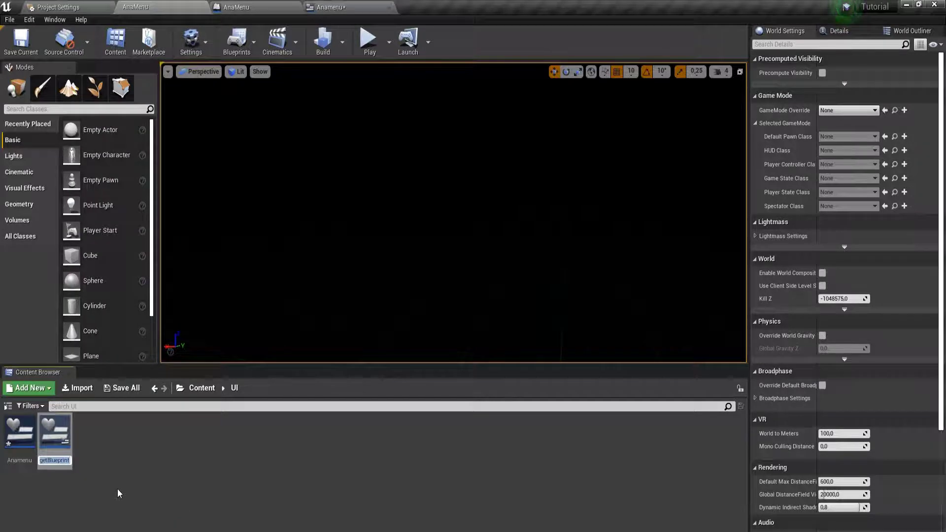
text(Ayarlar)
key(Return)
double_click(54, 448)
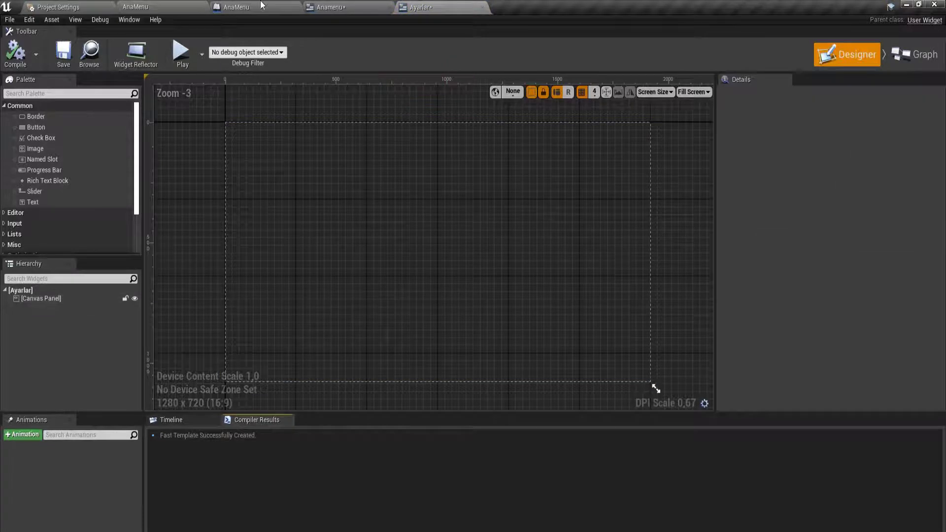
click(257, 7)
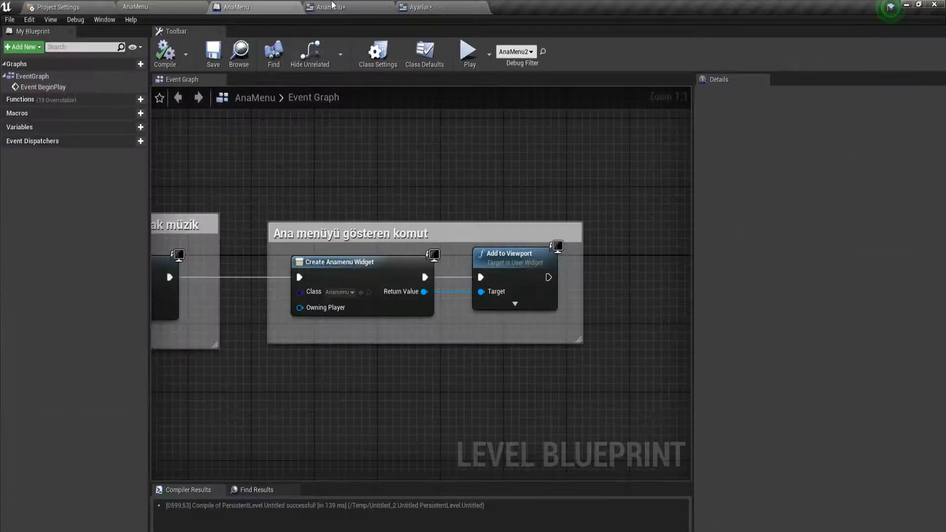
Step: Copy the Anamenu title and three buttons into the Ayarlar widget's layout
click(328, 7)
click(863, 54)
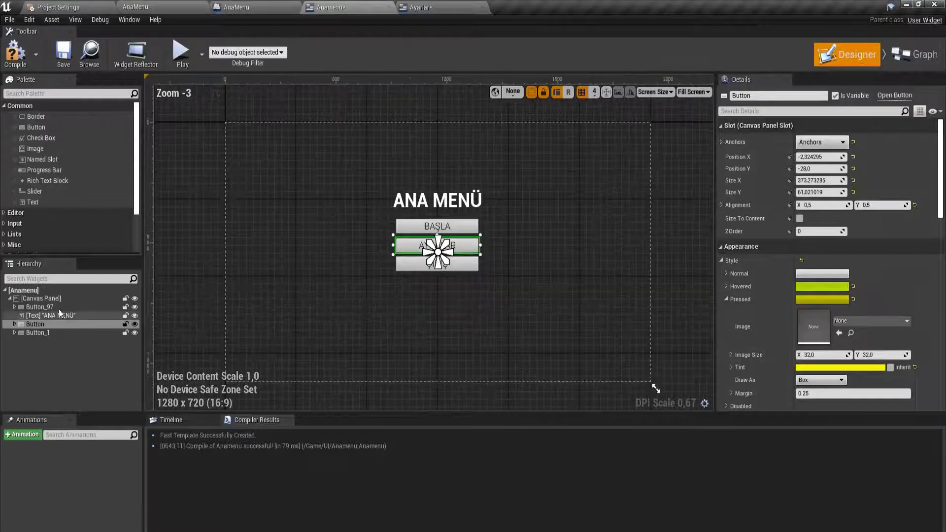
click(47, 299)
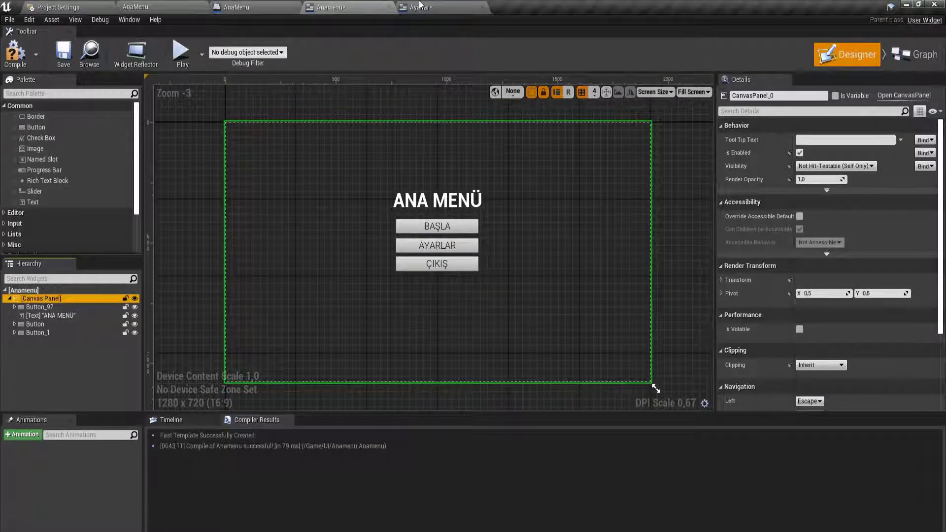
click(420, 8)
click(44, 299)
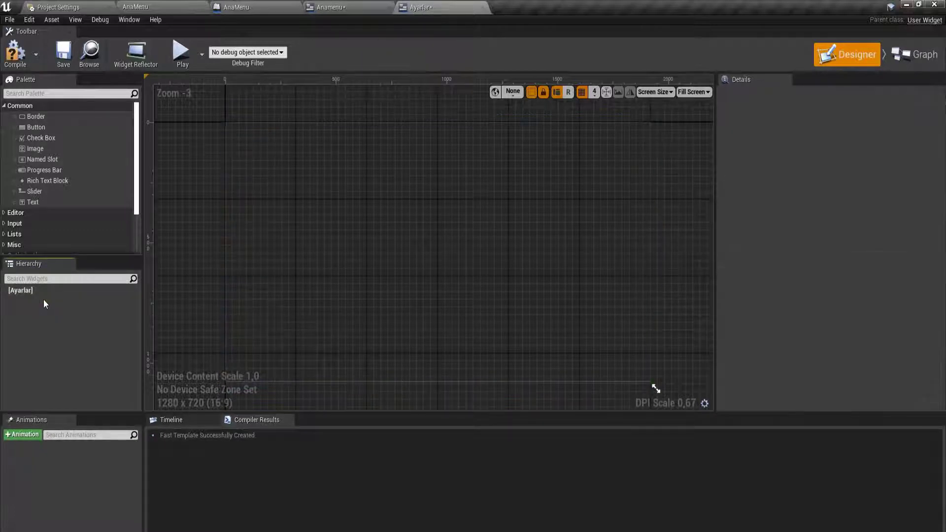
click(50, 298)
key(ctrl+v)
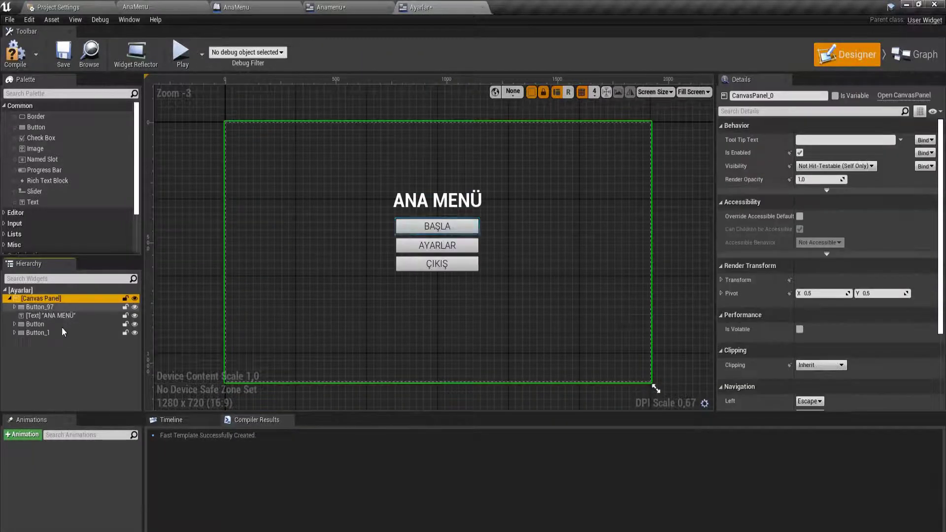
click(185, 318)
scroll(375, 202, up, 3)
Step: Change the pasted title text from ANA MENÜ to AYARLAR
click(375, 202)
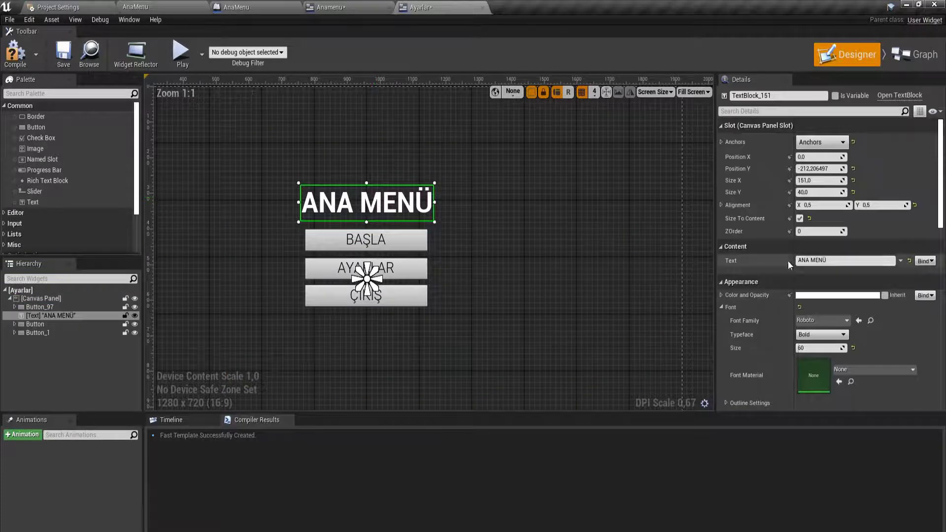
click(832, 261)
text(a)
key(BackSpace)
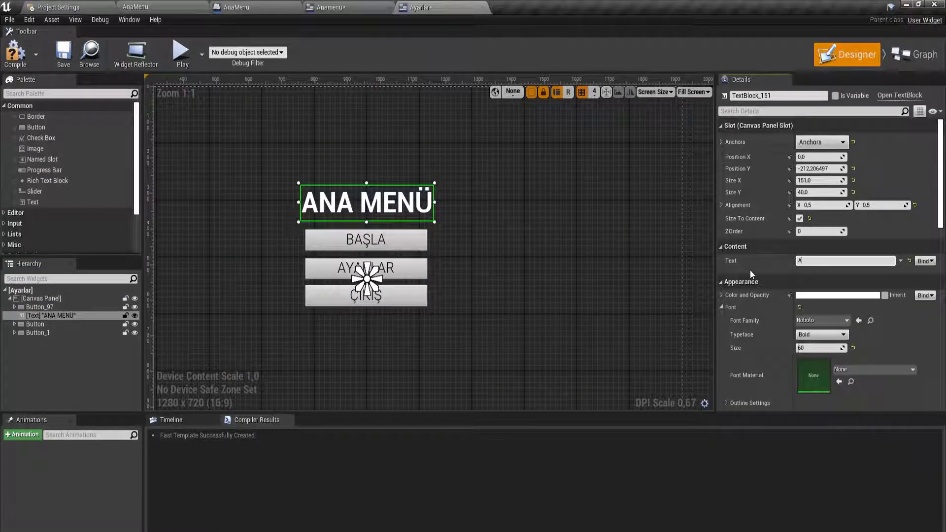
text(AYARLAR)
key(Return)
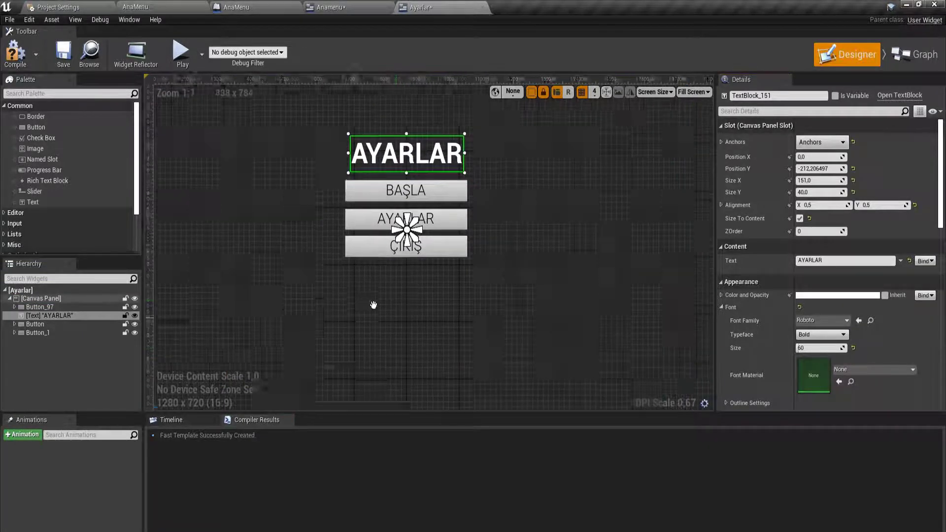
click(374, 304)
scroll(414, 258, down, 1)
scroll(405, 237, up, 4)
click(405, 233)
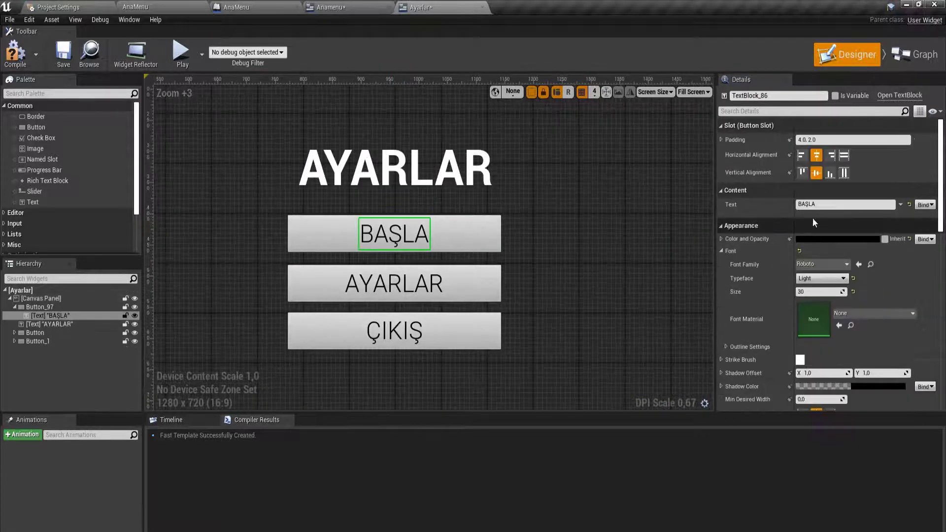
Step: Relabel the first button (BAŞLA) as 1280x720
click(828, 204)
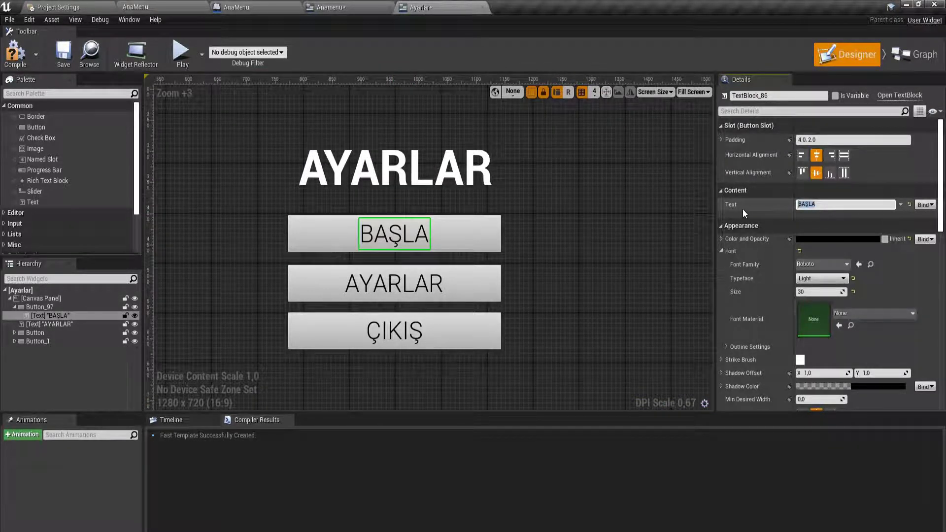
text(1280X72)
text(0)
key(Return)
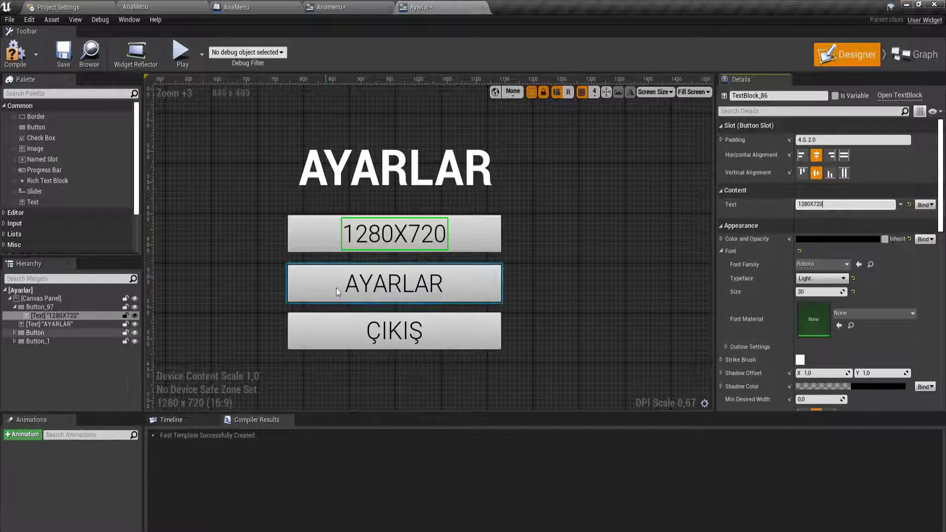
click(384, 284)
click(420, 227)
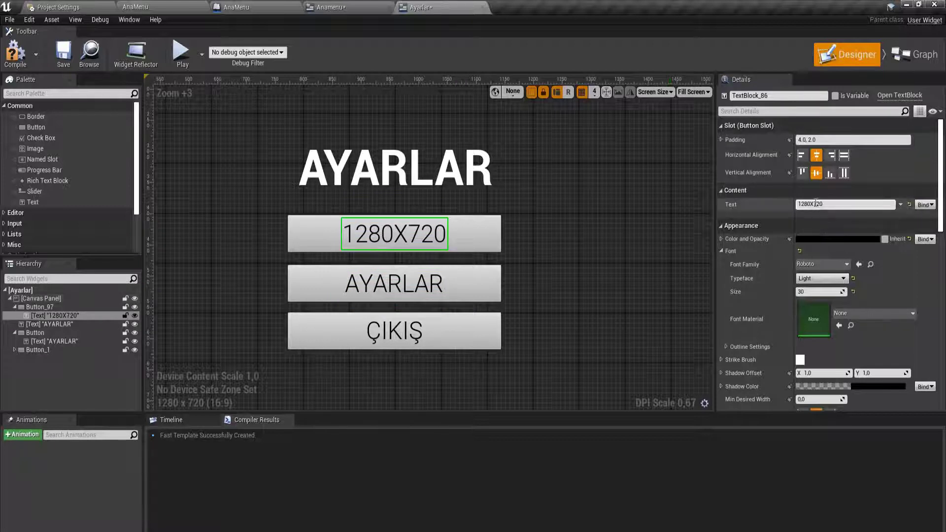
key(BackSpace)
text(x)
key(Return)
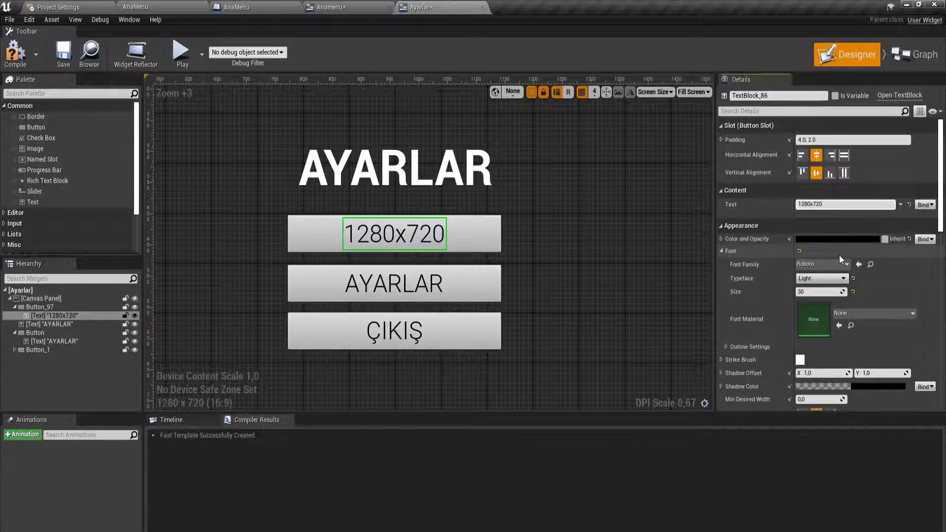
Step: Relabel the AYARLAR and ÇIKIŞ buttons as 1440x900 and 1920x1080
click(434, 289)
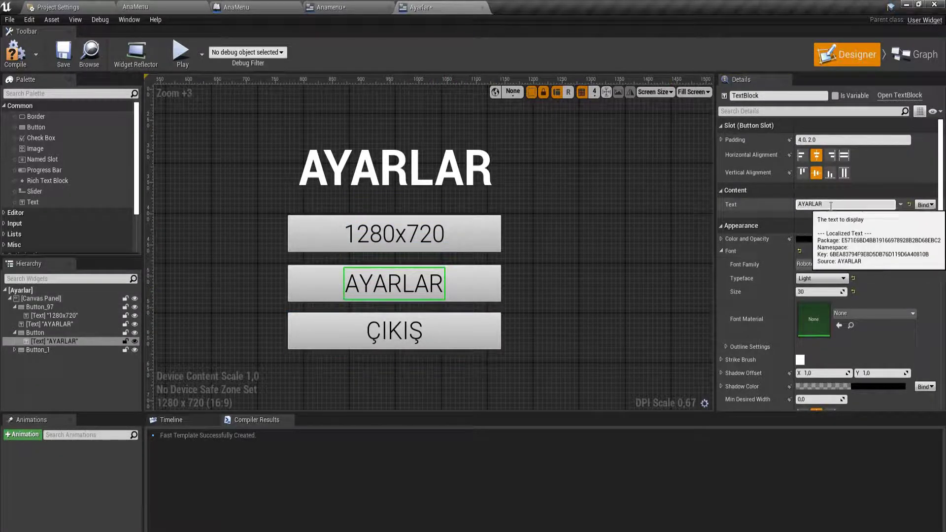
click(818, 204)
text(1)
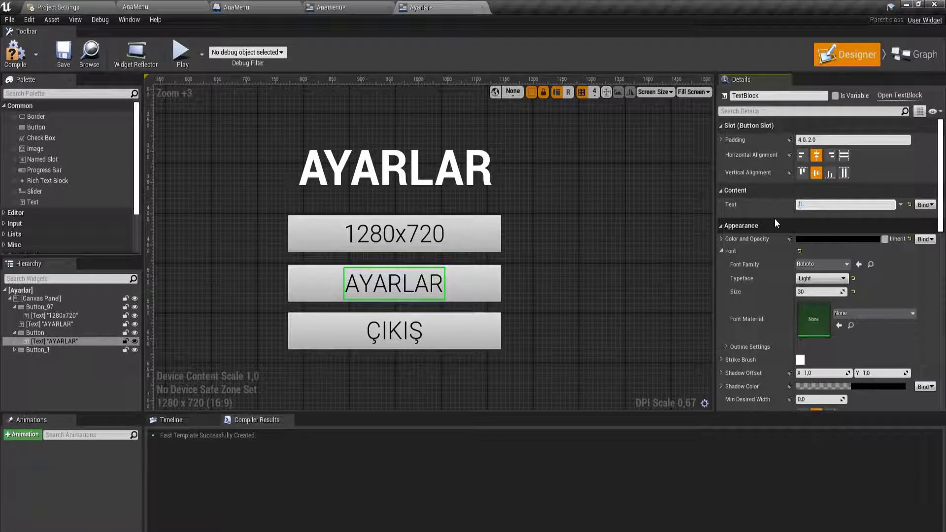
text(440x900)
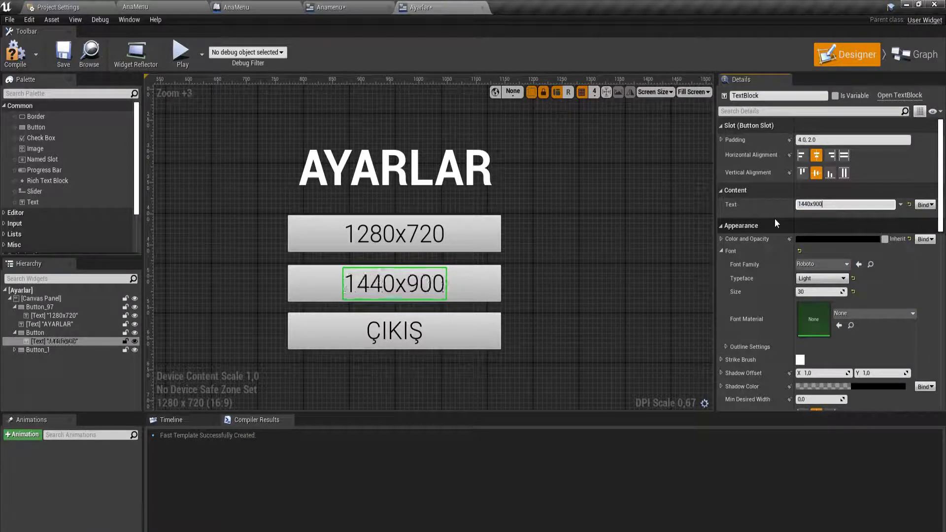
click(395, 331)
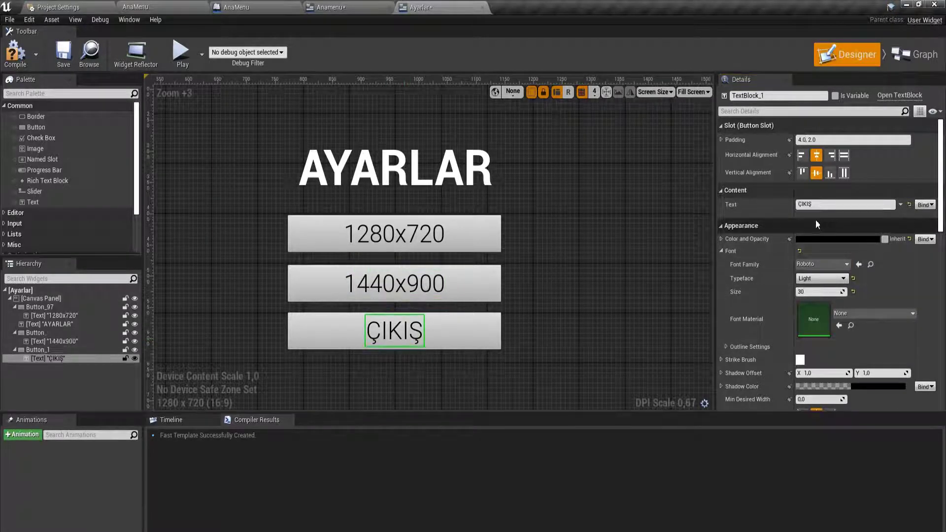
click(808, 205)
text(920)
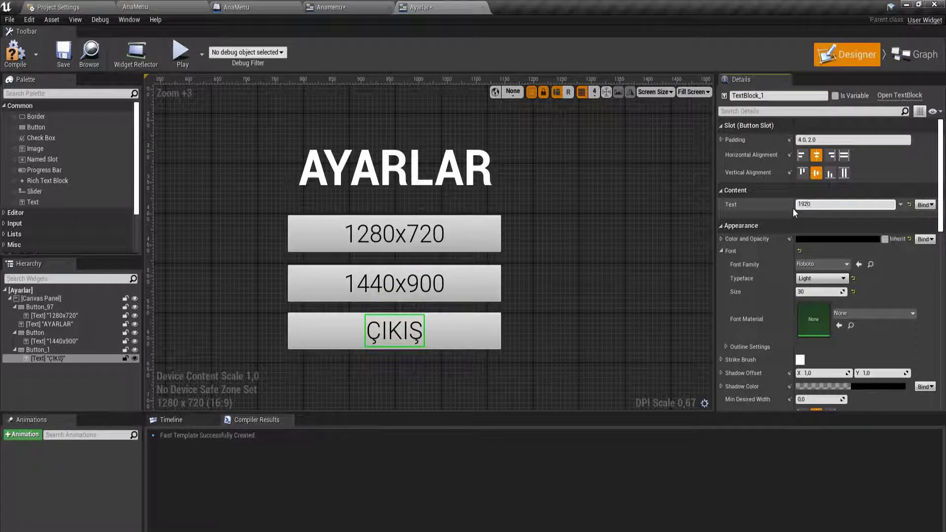
text(x1080)
key(Return)
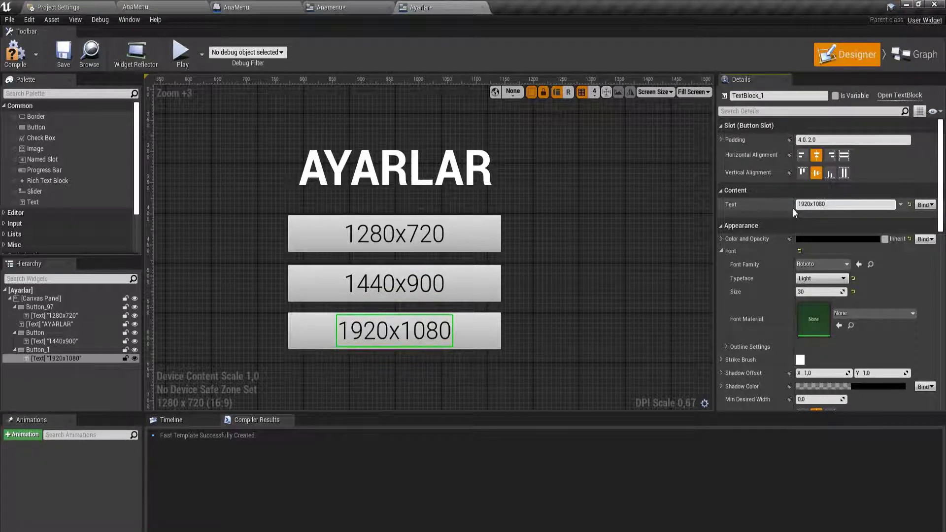
Step: Duplicate the 1920x1080 button and place the copy below it
click(470, 323)
right_drag(469, 315, 489, 275)
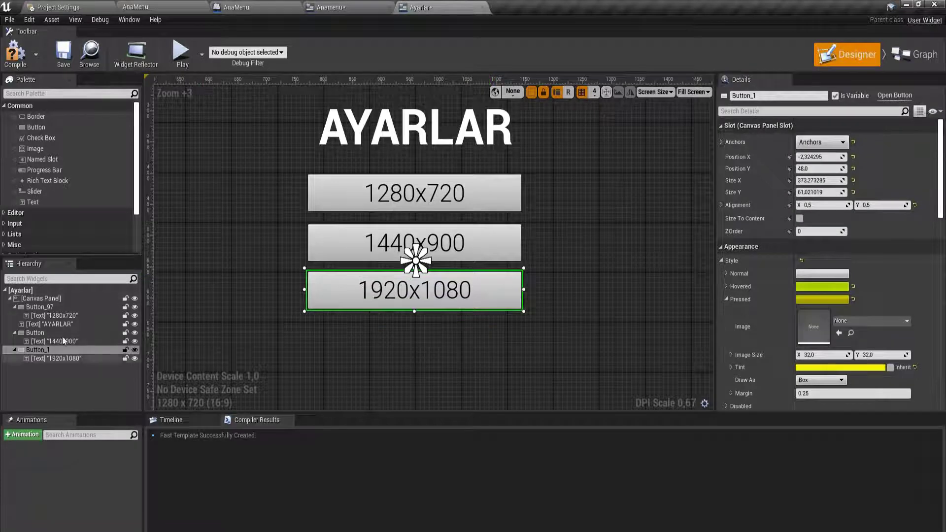
click(83, 302)
key(ctrl+v)
scroll(497, 276, down, 1)
scroll(464, 252, down, 1)
scroll(465, 251, up, 2)
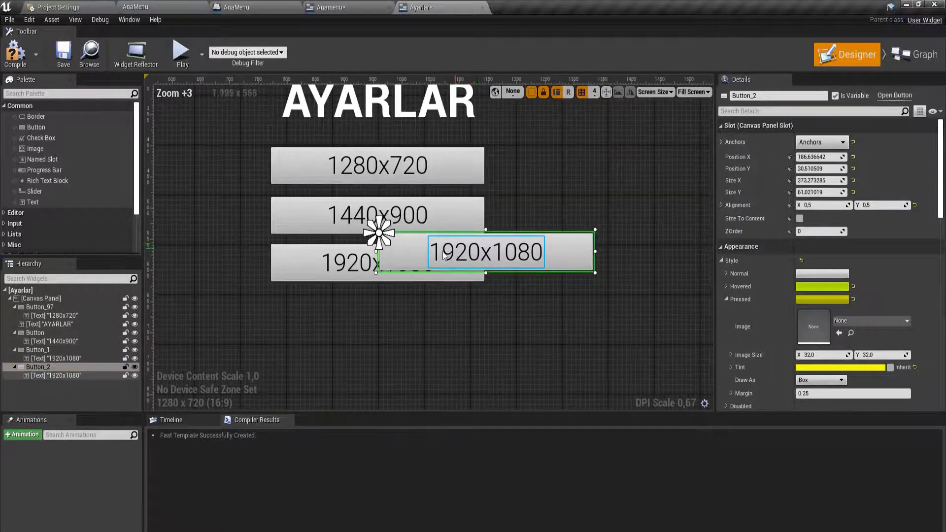
mouse_move(496, 276)
mouse_down()
mouse_move(412, 251)
mouse_move(304, 314)
mouse_up()
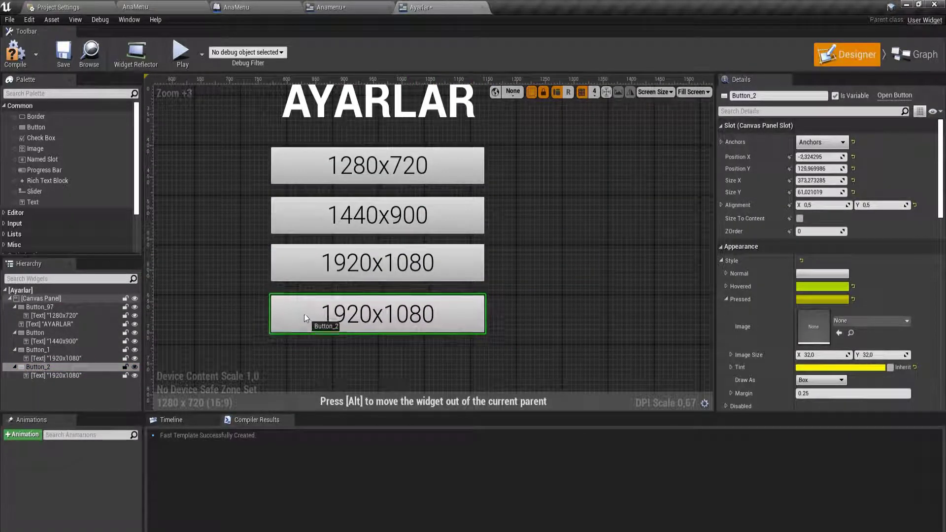
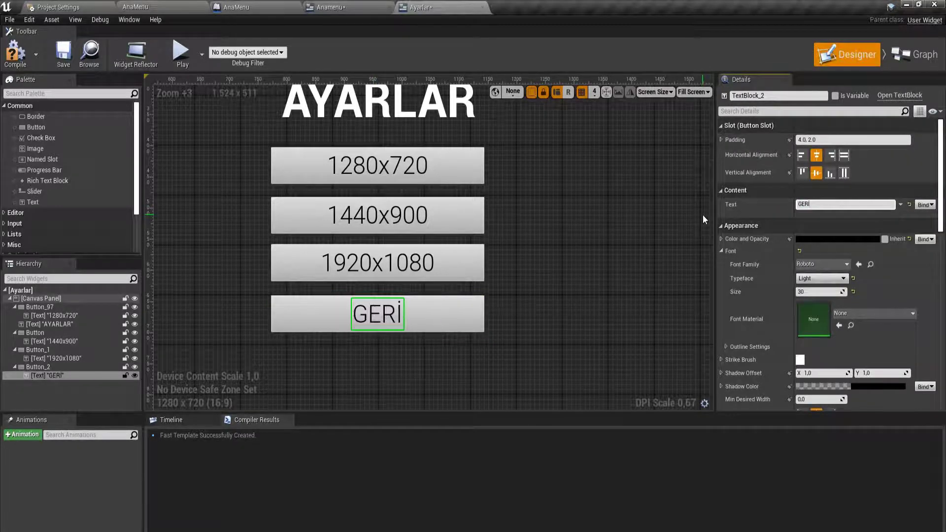
Step: Add an On Clicked event for the 1280x720 button
click(566, 177)
click(356, 208)
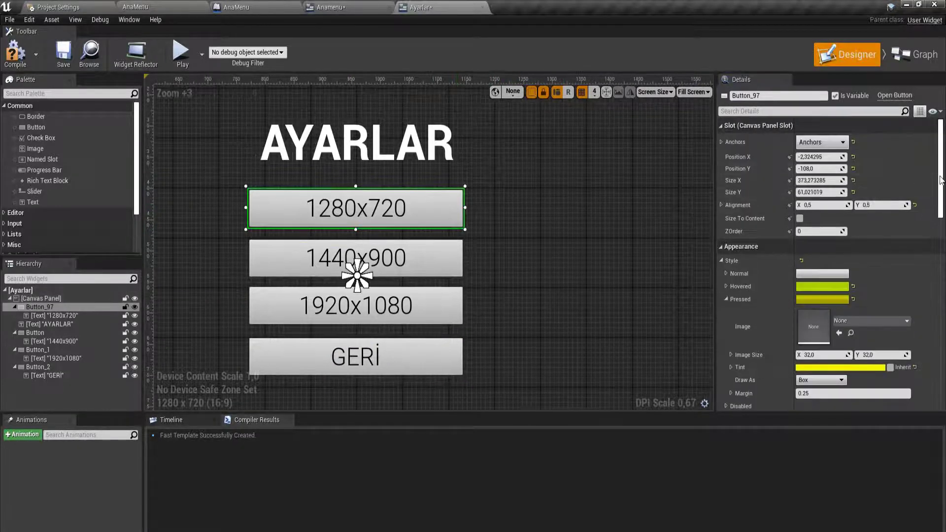
scroll(777, 365, down, 5)
scroll(777, 365, down, 5)
scroll(777, 365, down, 5)
click(808, 344)
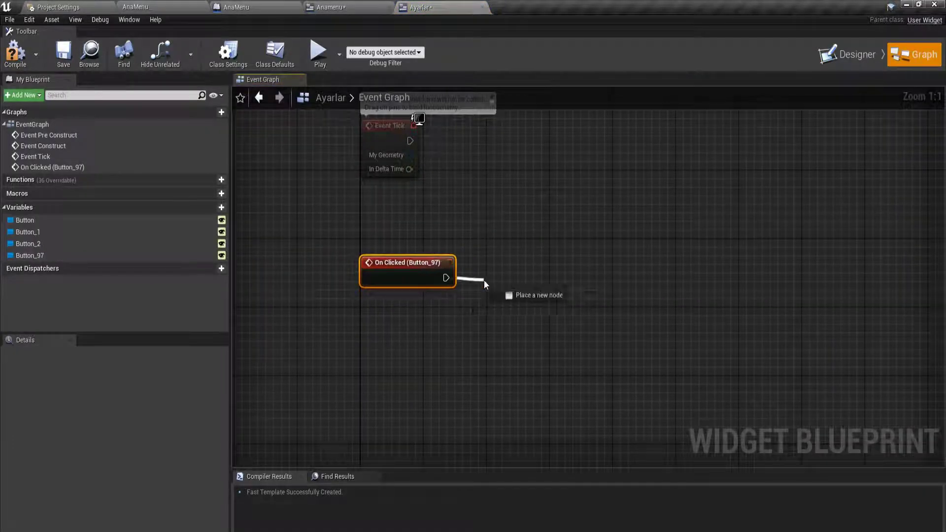
Step: Connect an Execute Console Command running r.setRes 1280x720 to it and compile Ayarlar
drag(445, 278, 484, 280)
text(console)
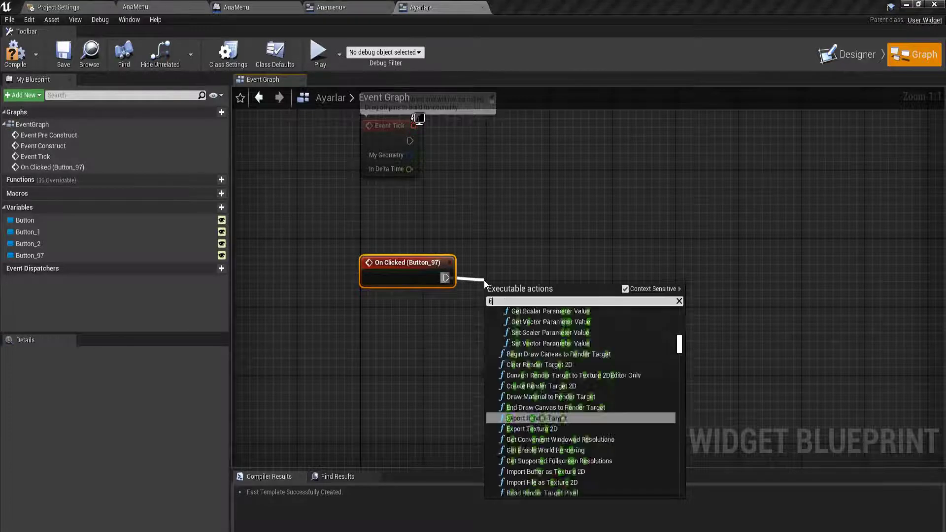
key(Return)
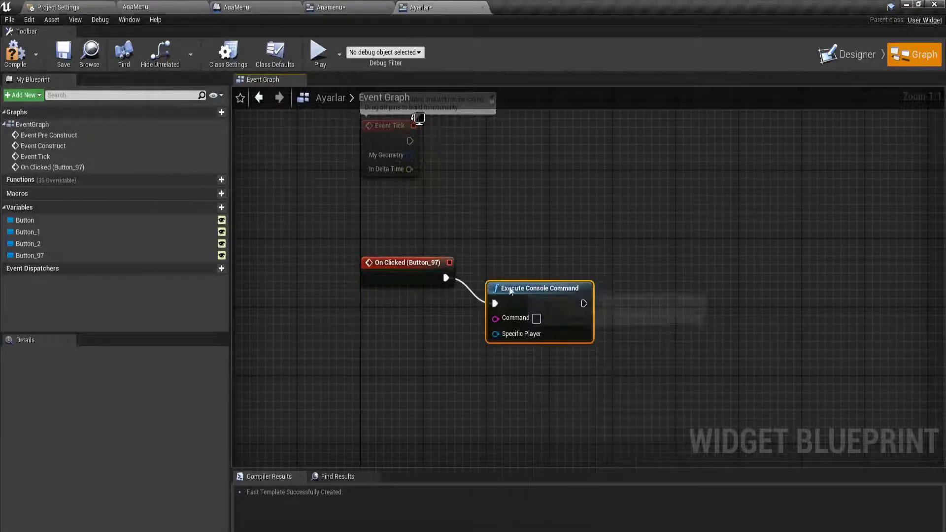
drag(486, 282, 470, 256)
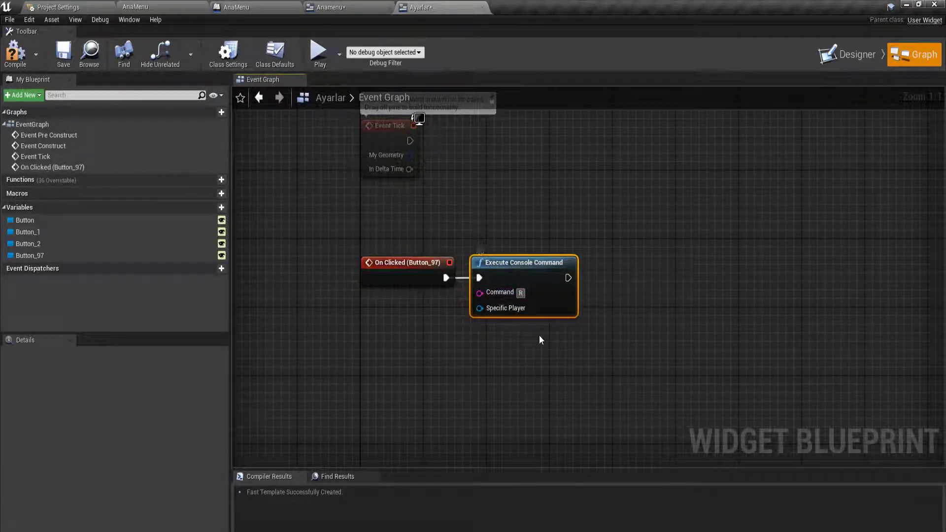
text(.Sc)
text(tRes)
text( 1280x)
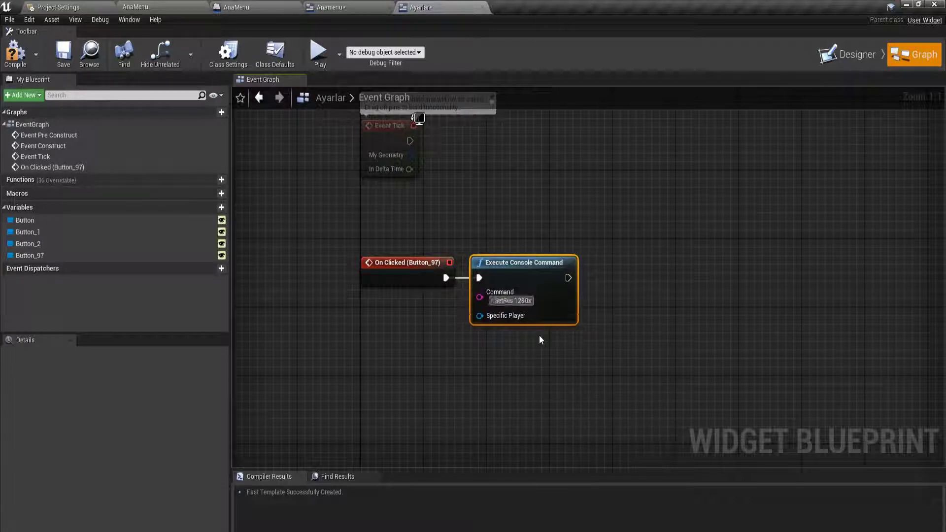
text(720)
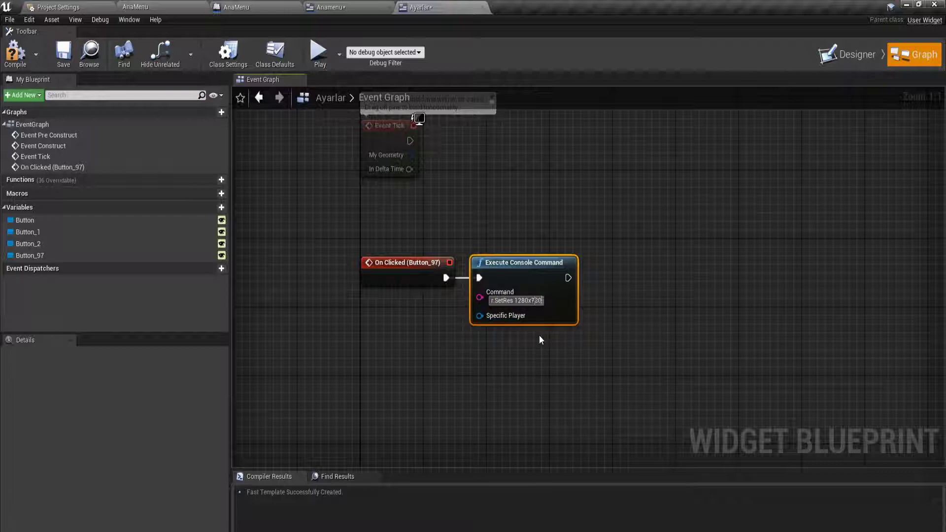
click(539, 340)
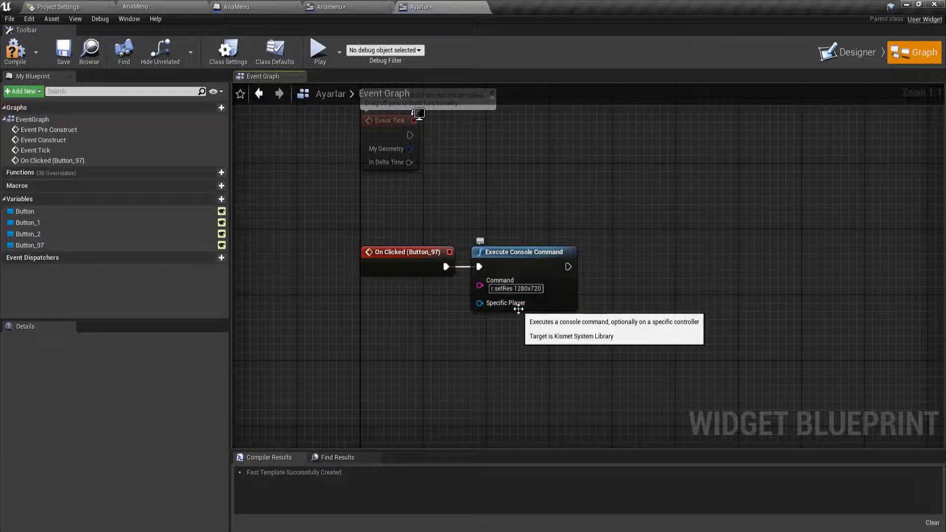
click(22, 47)
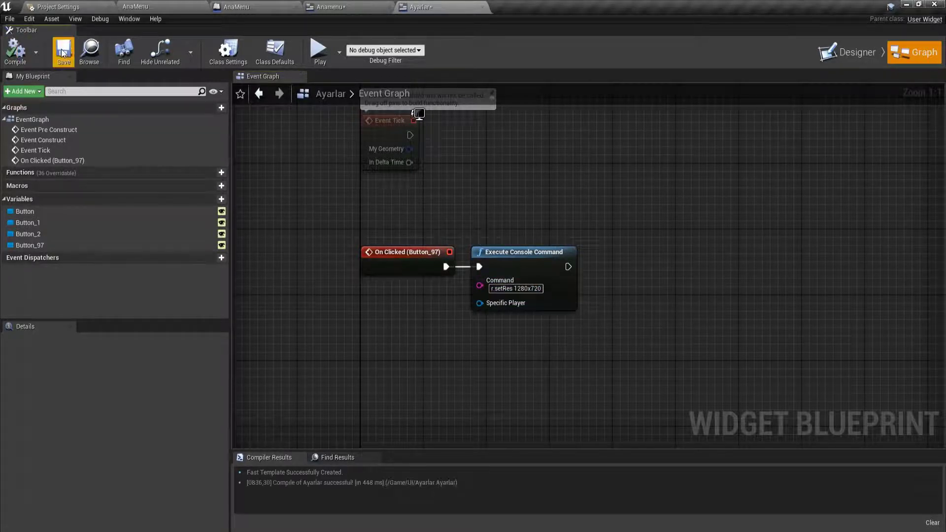
Step: Add an On Clicked event for the 1440x900 button
click(860, 55)
scroll(415, 252, up, 3)
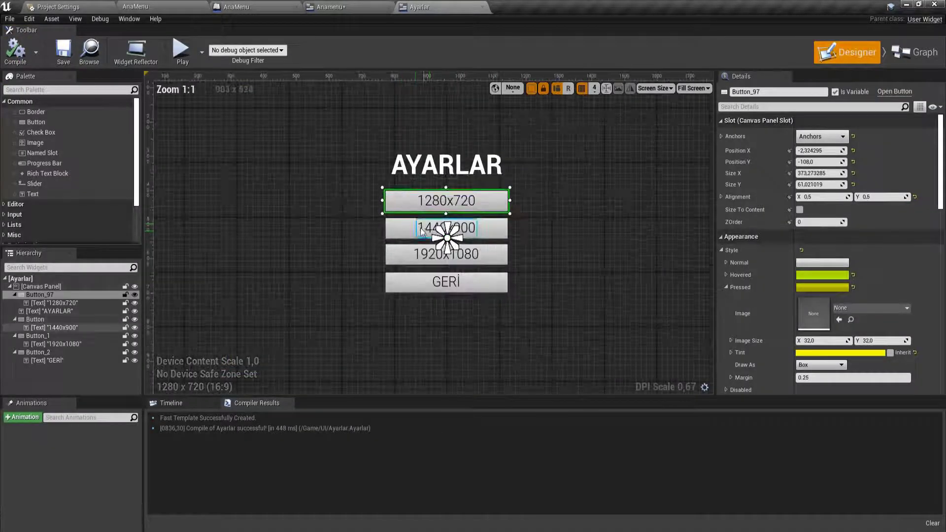
click(421, 228)
scroll(942, 261, down, 2)
scroll(942, 261, down, 5)
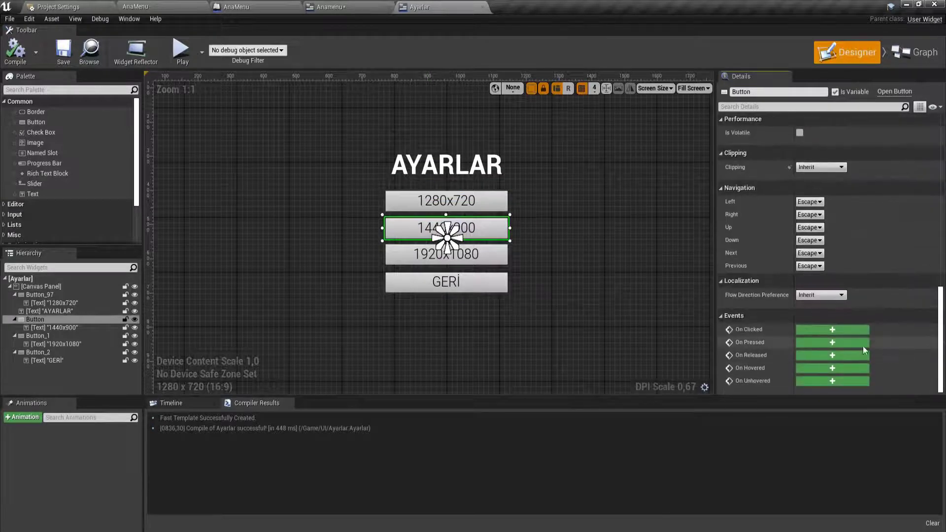
click(839, 330)
Step: Duplicate the console command node and wire a copy to the 1440x900 click event
click(557, 148)
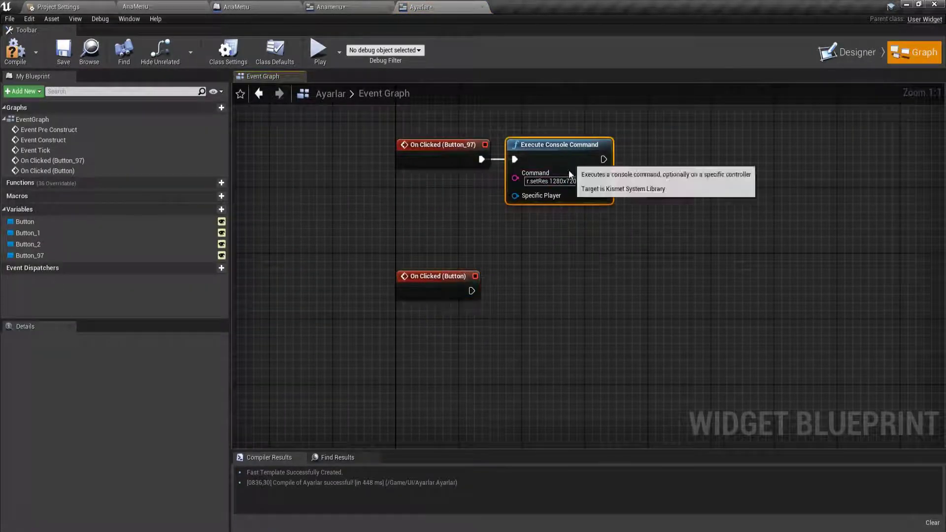
key(ctrl+c)
key(ctrl+v)
right_drag(534, 368, 457, 331)
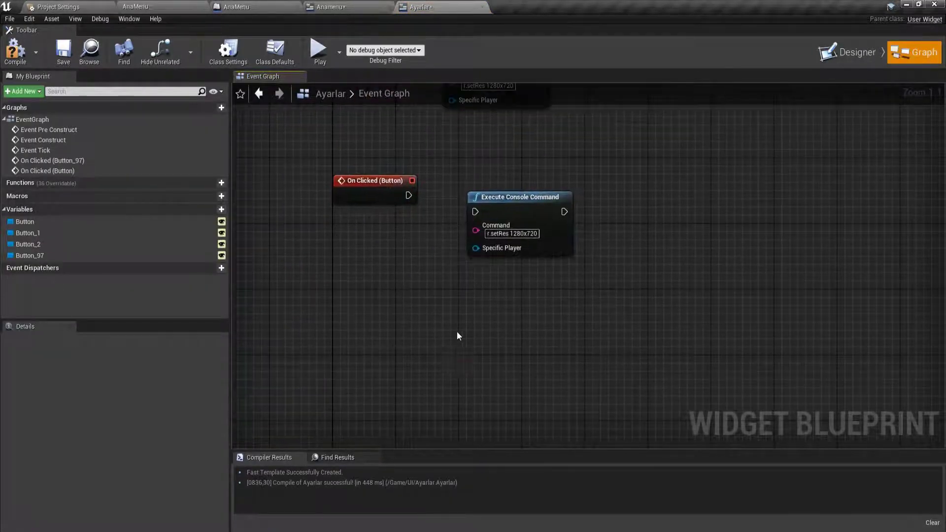
key(ctrl+v)
mouse_move(417, 212)
mouse_down()
mouse_move(483, 226)
mouse_move(465, 209)
mouse_up()
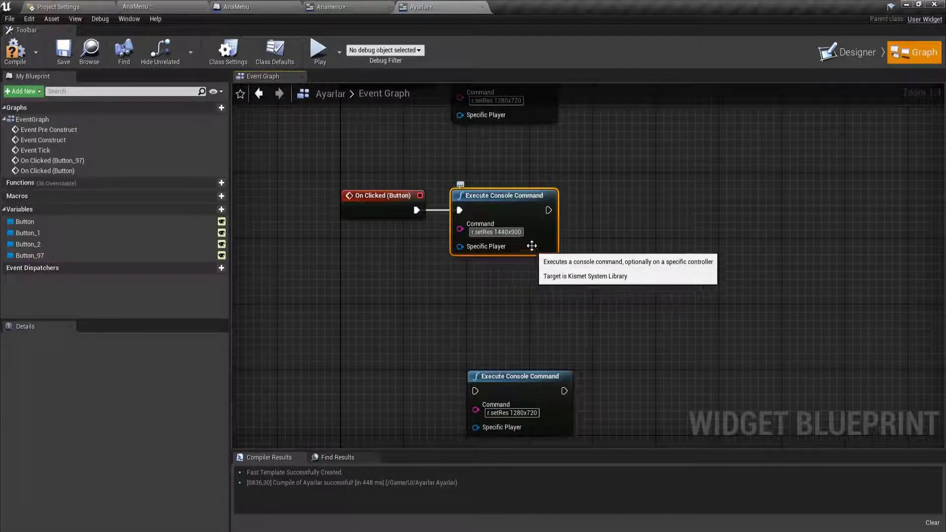
right_drag(629, 332, 665, 299)
drag(553, 354, 543, 319)
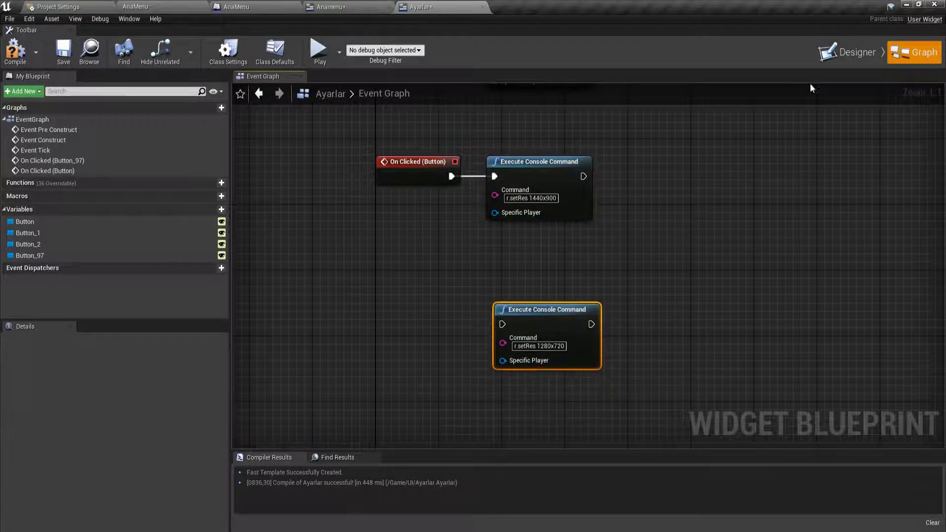
Step: Add an On Clicked event for the 1920x1080 button and wire it to the spare command node
click(849, 55)
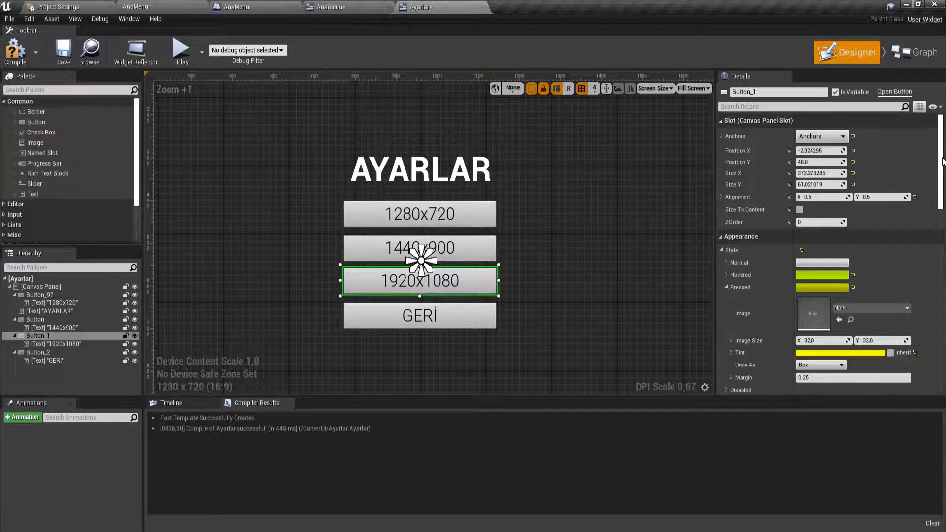
scroll(832, 296, down, 5)
scroll(832, 315, down, 5)
click(838, 333)
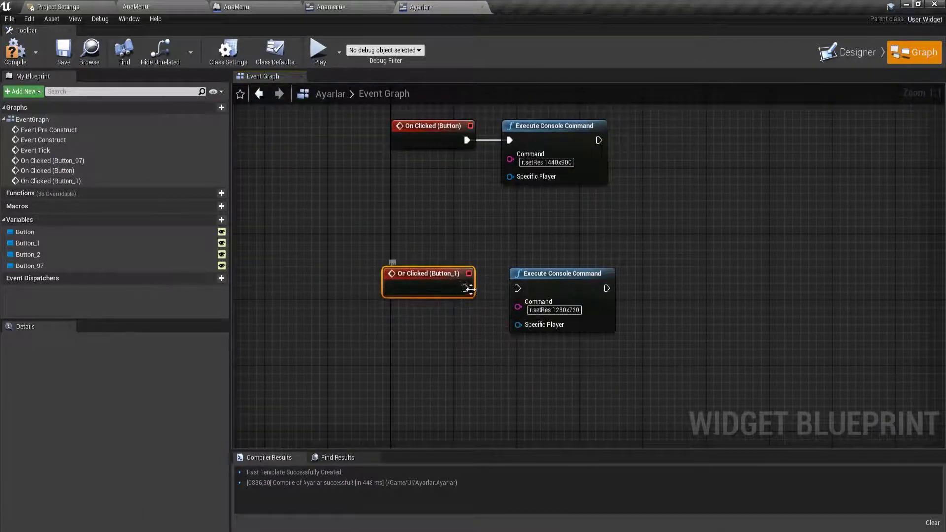
drag(449, 321, 517, 288)
Step: Change that node's command to r.setRes 1920x1080
right_drag(449, 287, 382, 313)
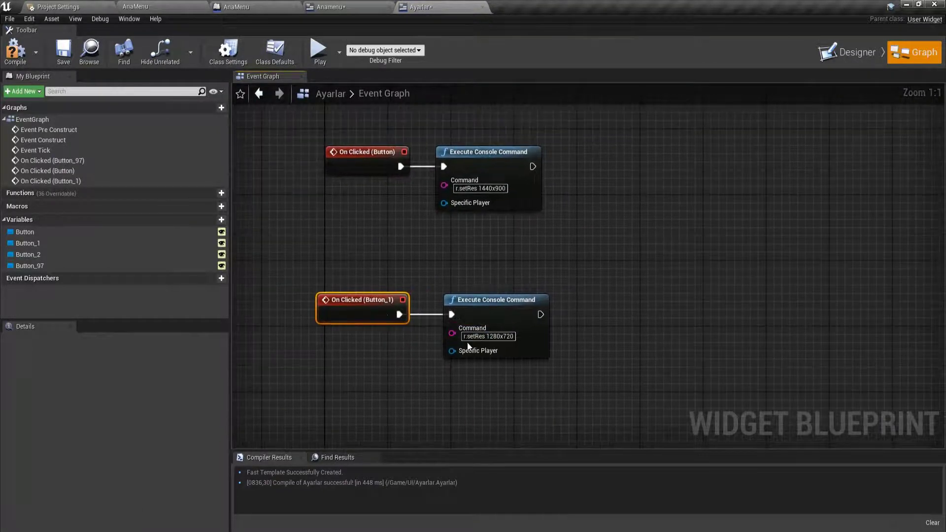
double_click(499, 336)
key(Left)
key(Left)
key(BackSpace)
key(BackSpace)
key(BackSpace)
key(BackSpace)
text(1920)
key(BackSpace)
key(BackSpace)
text(1080)
click(539, 373)
Step: Compile and save the Ayarlar widget
scroll(464, 343, down, 1)
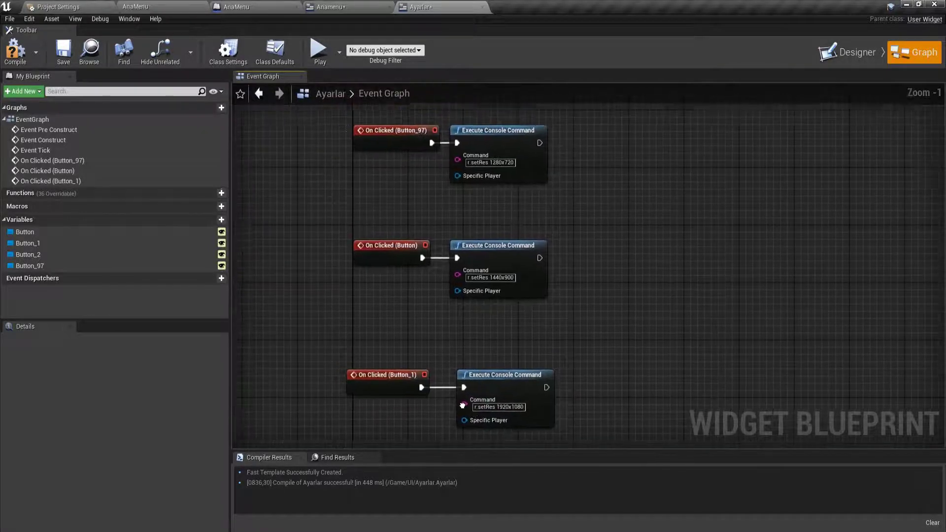
click(15, 51)
click(64, 51)
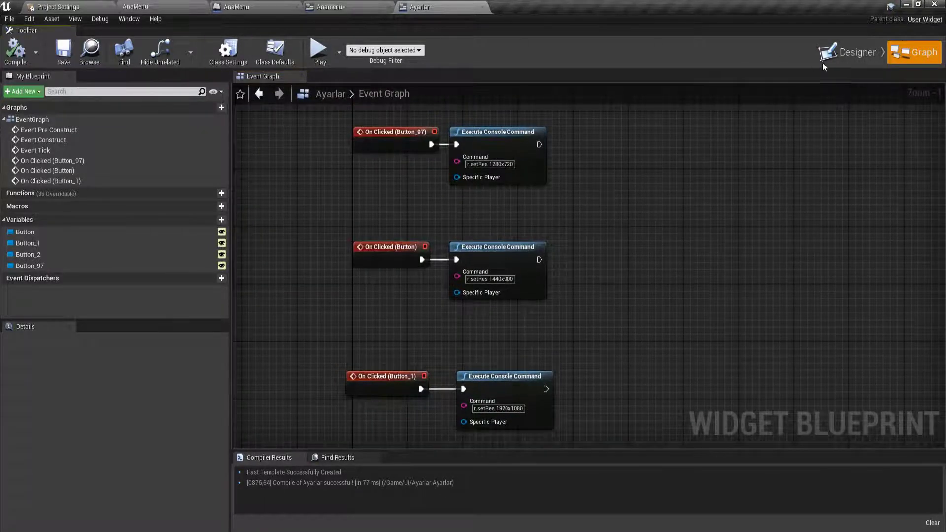
click(848, 52)
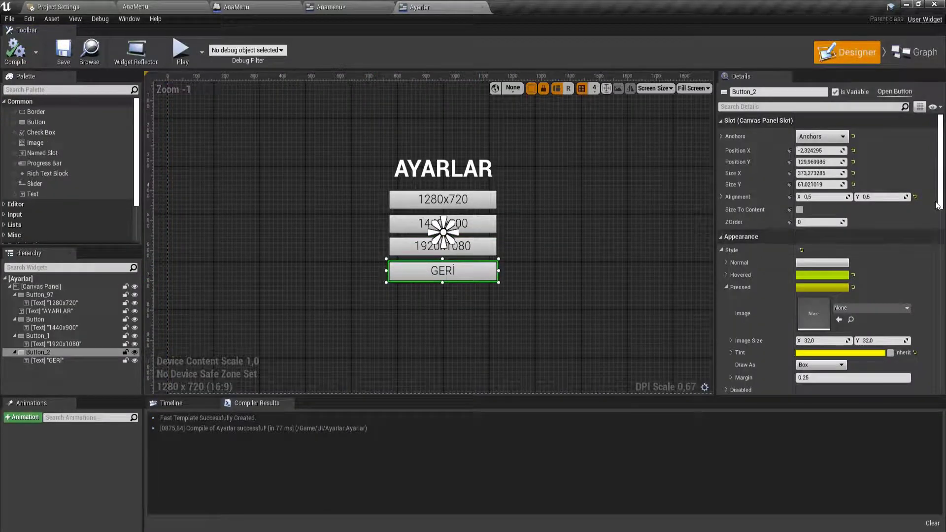
Step: Give the GERİ button an On Clicked event running Remove from Parent, then compile and save
scroll(923, 279, down, 10)
click(832, 330)
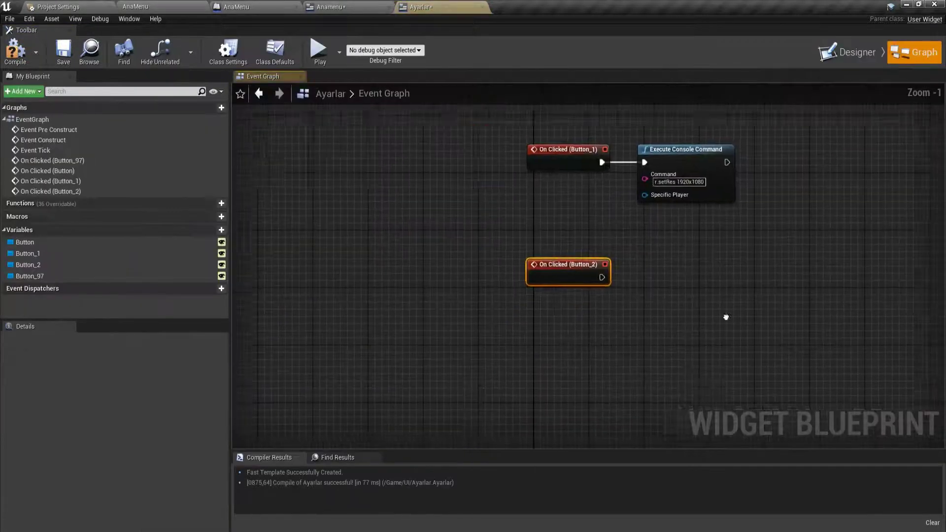
drag(469, 284, 508, 287)
text(rem)
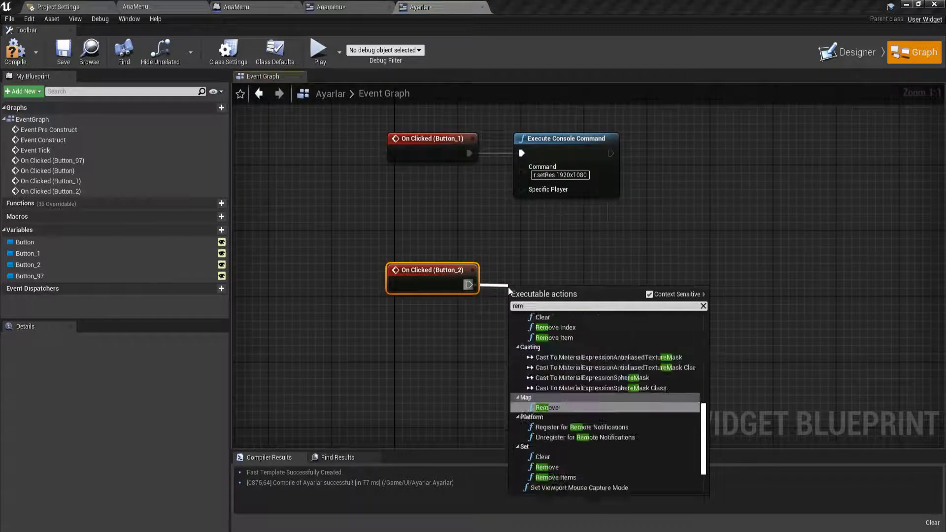
text(ove from)
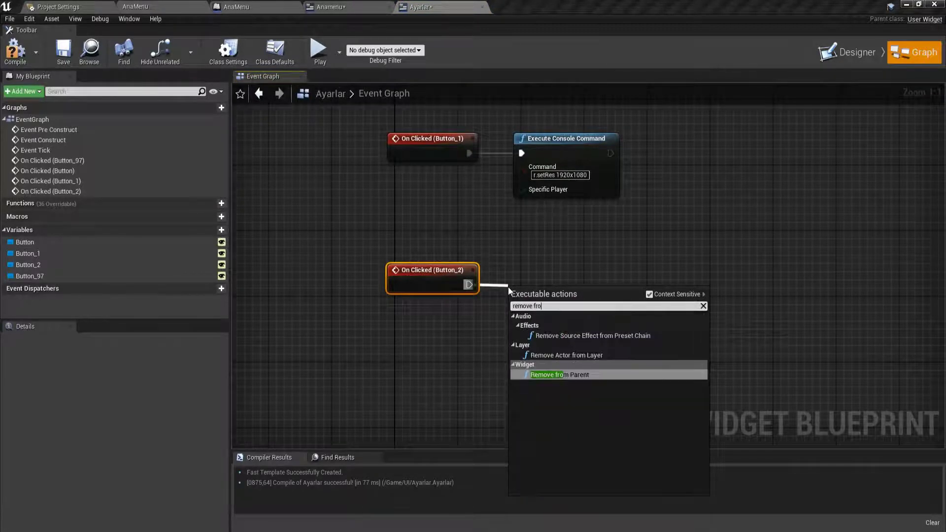
key(Return)
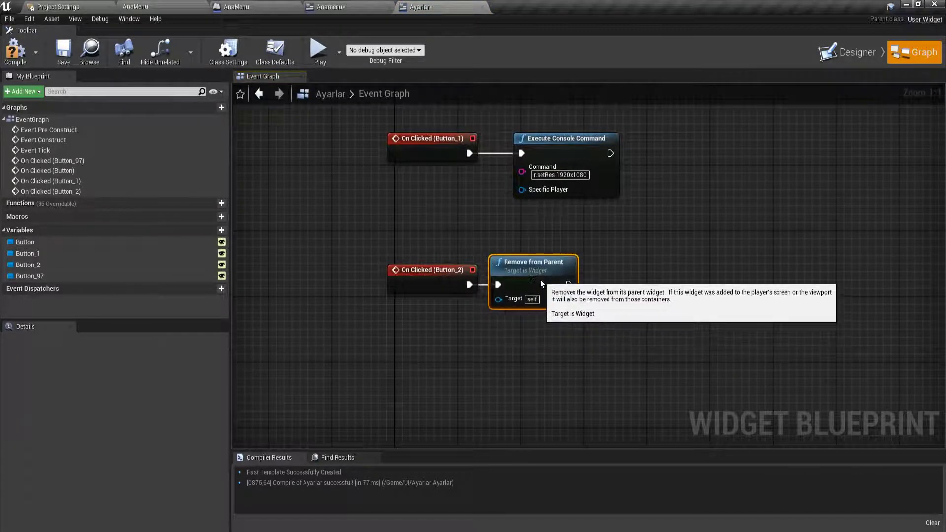
click(14, 50)
click(59, 48)
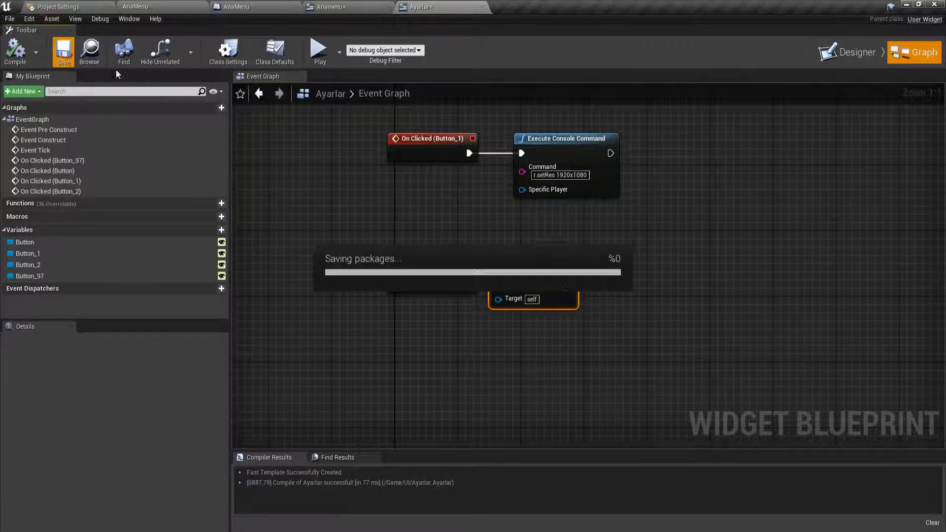
Step: Arrange the four click-event node pairs in a neat column and save Ayarlar
scroll(412, 282, down, 3)
right_drag(412, 282, 391, 434)
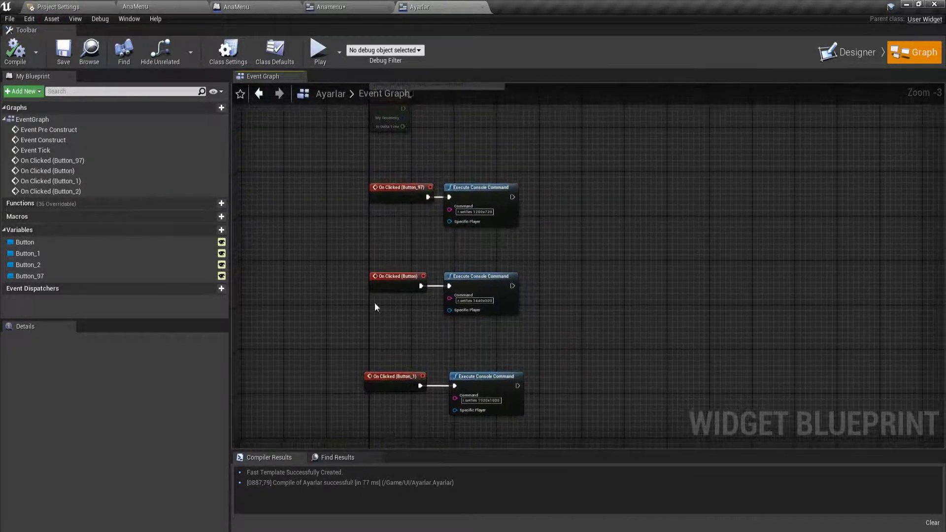
mouse_move(375, 302)
mouse_down()
mouse_move(458, 268)
mouse_move(501, 238)
mouse_up()
scroll(436, 300, up, 2)
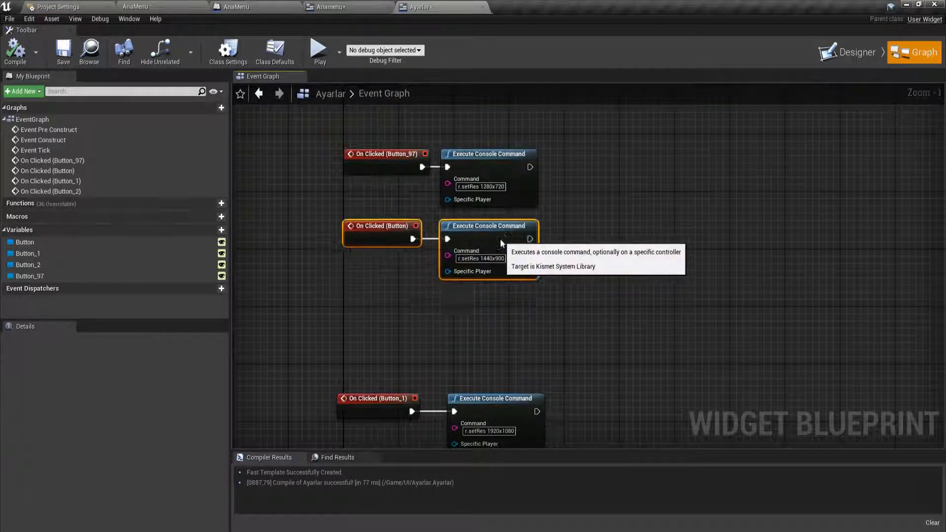
drag(326, 382, 552, 444)
mouse_move(496, 434)
mouse_down()
mouse_move(504, 359)
mouse_move(492, 296)
mouse_up()
right_drag(458, 433, 511, 345)
drag(511, 432, 512, 275)
mouse_move(578, 277)
right_down()
mouse_move(501, 375)
mouse_move(514, 364)
right_up()
click(501, 376)
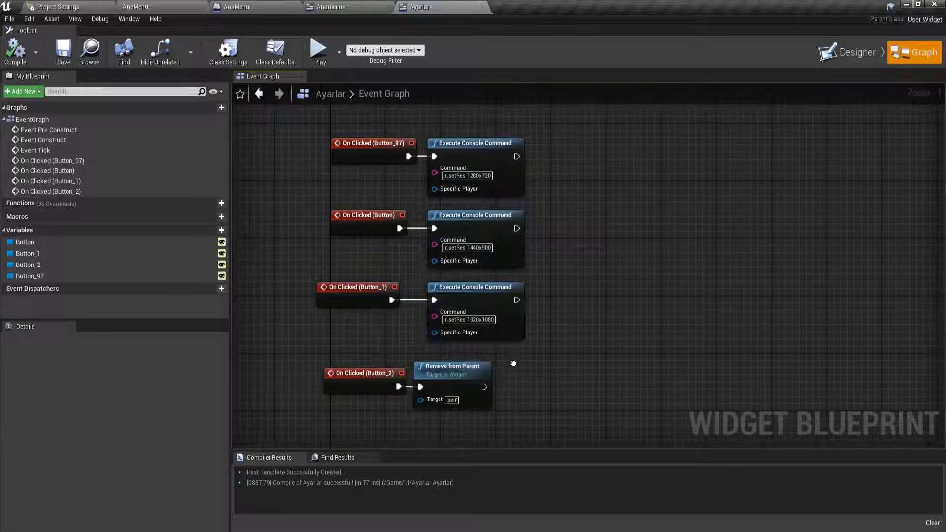
click(838, 54)
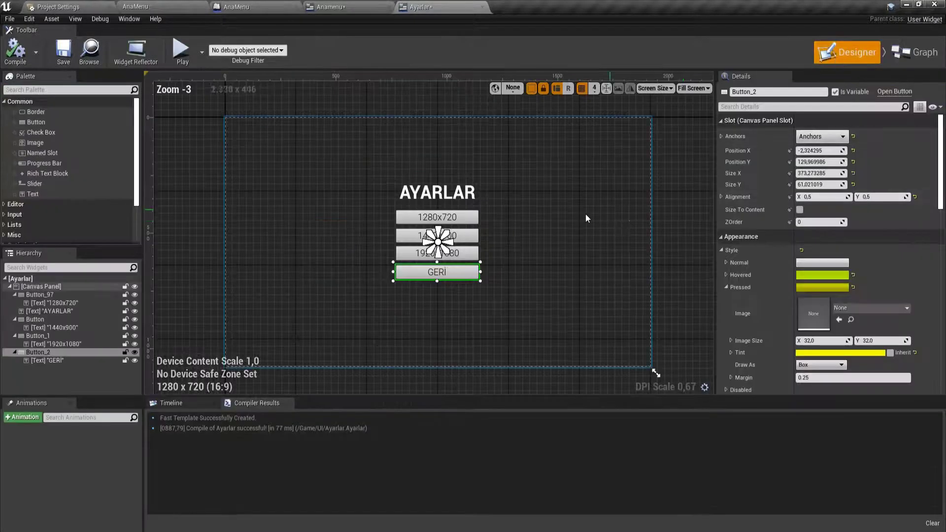
click(64, 52)
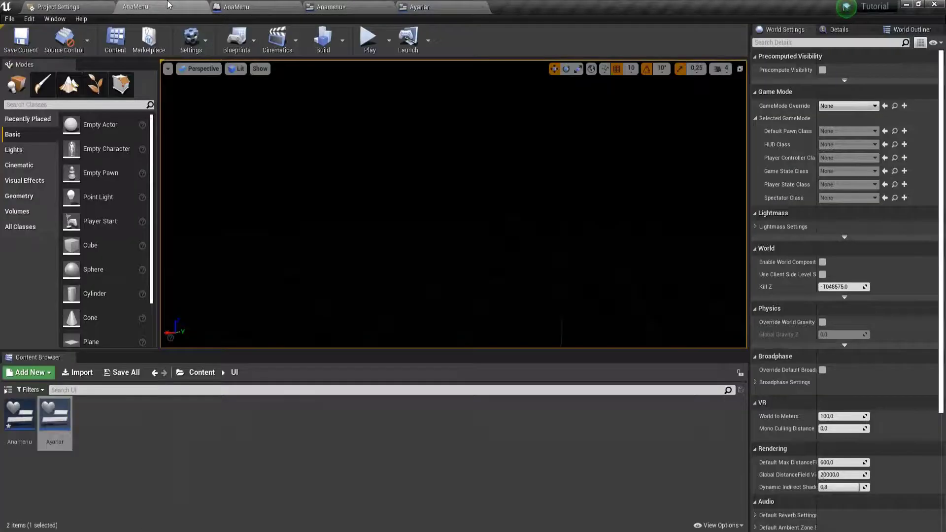
Step: In Anamenu, go to the AYARLAR button's On Clicked graph
click(319, 6)
scroll(469, 243, up, 4)
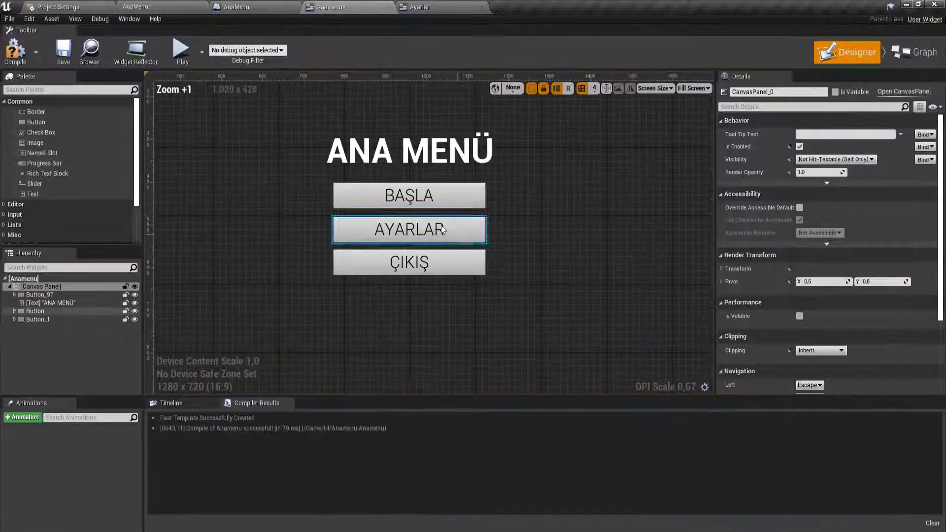
click(414, 232)
scroll(920, 338, down, 10)
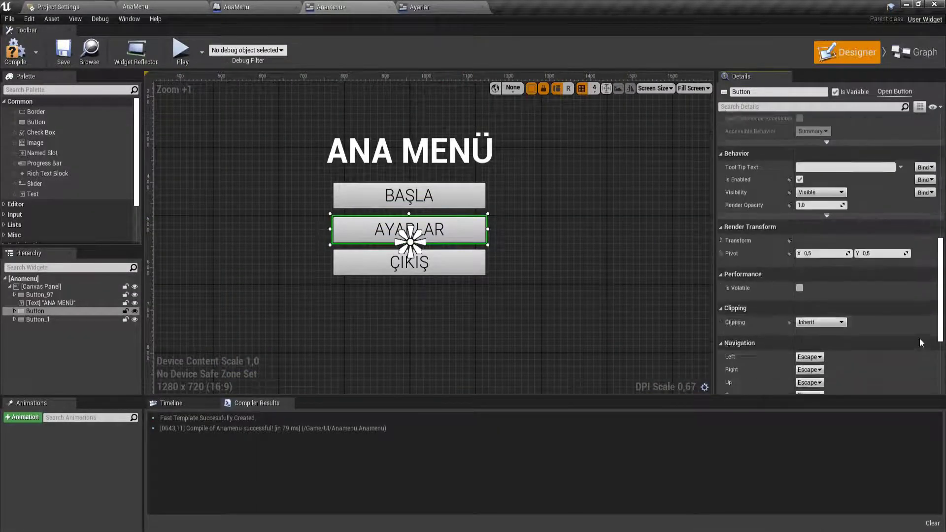
scroll(845, 375, down, 1)
click(840, 361)
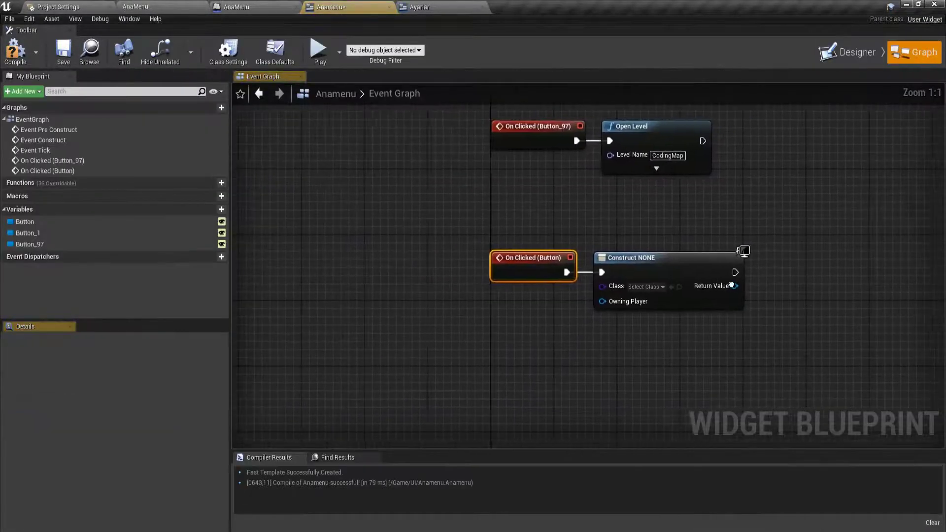
Step: Set the Create Widget class to Ayarlar, add it to the viewport, and compile Anamenu
click(526, 287)
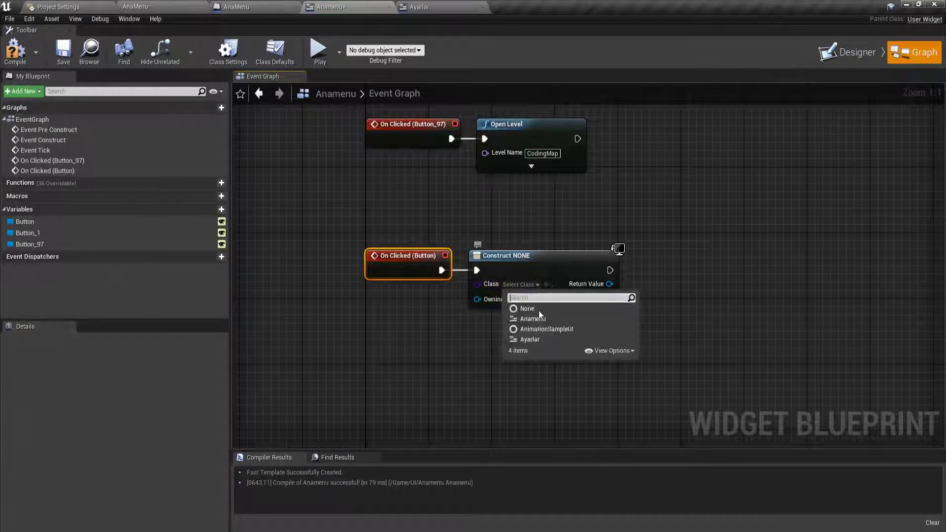
click(534, 338)
drag(597, 284, 612, 294)
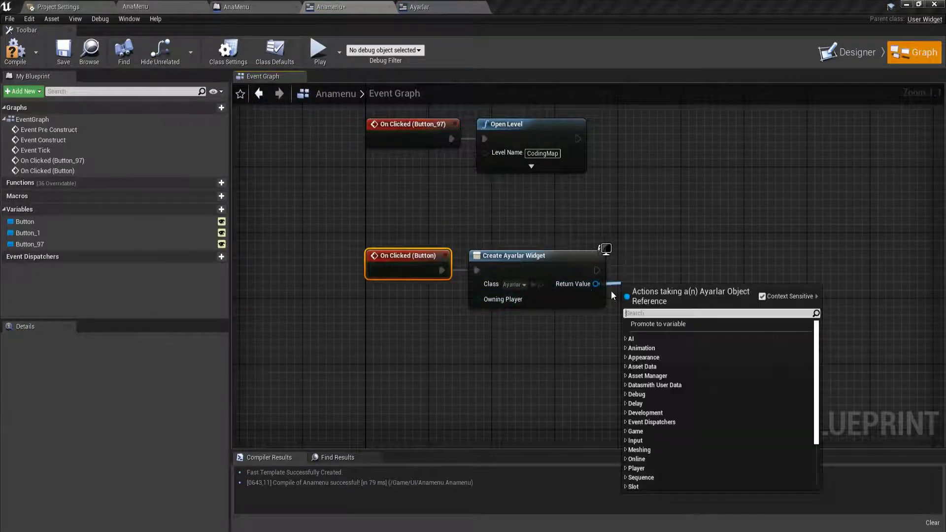
text(add t)
key(Return)
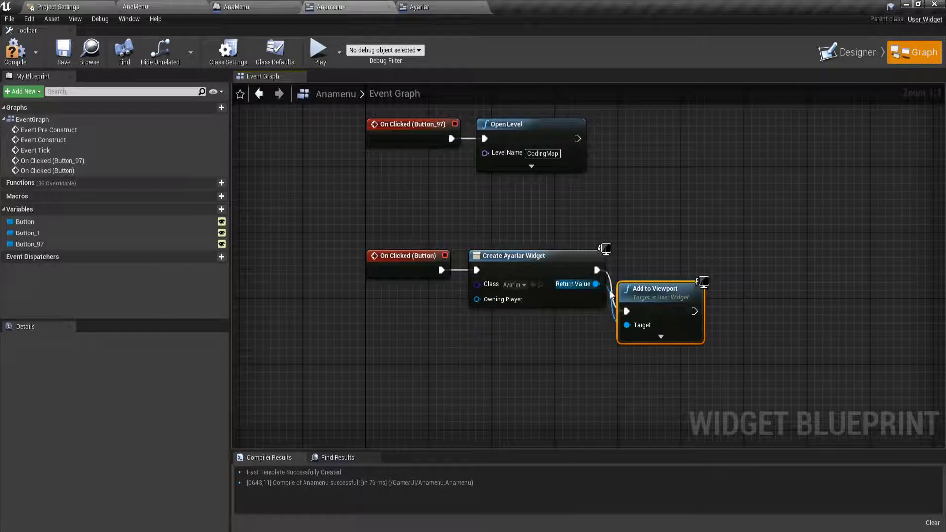
drag(655, 285, 269, 205)
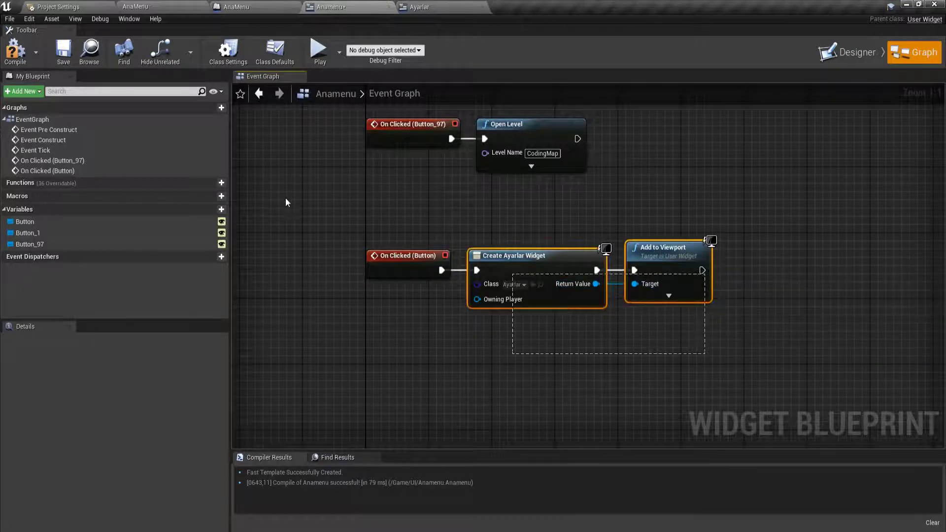
key(q)
click(269, 205)
click(15, 50)
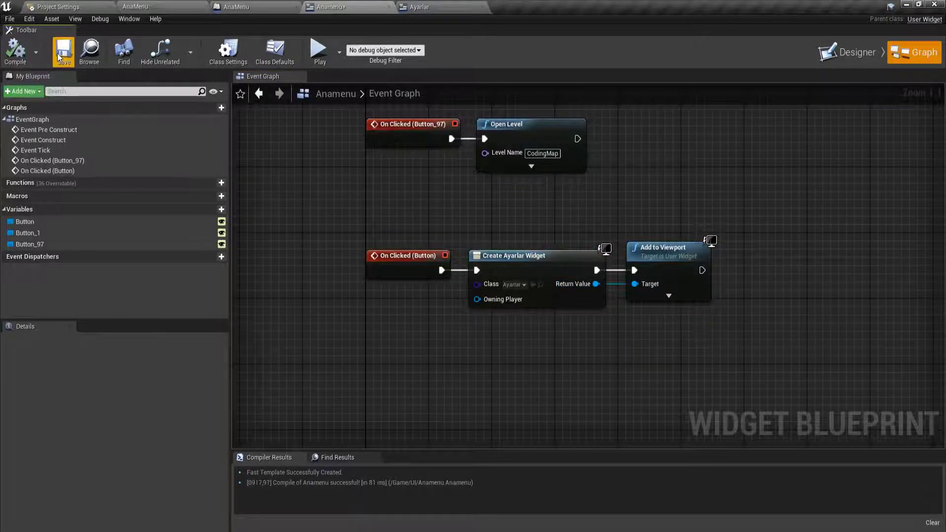
right_drag(520, 212, 480, 254)
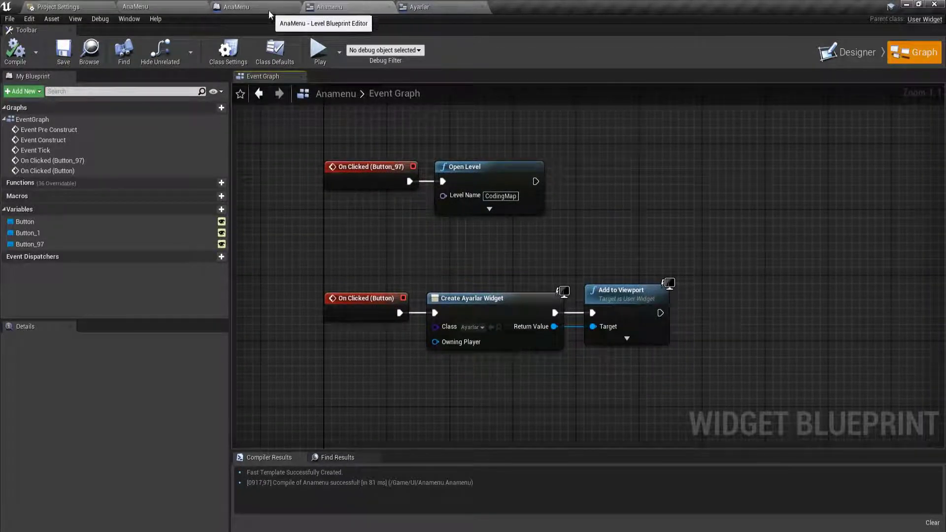
Step: Add a Quit Game node to the ÇIKIŞ button's On Clicked event
click(858, 52)
scroll(445, 227, up, 4)
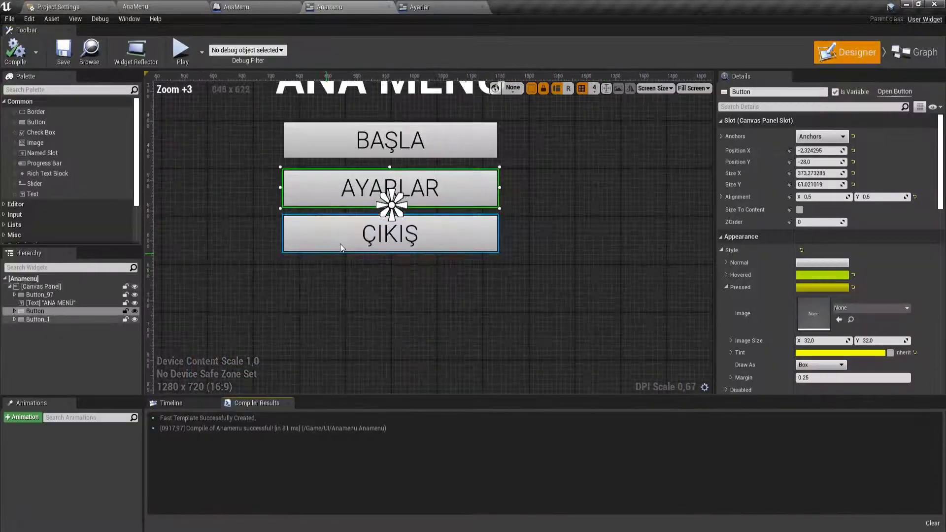
click(445, 227)
scroll(931, 373, down, 10)
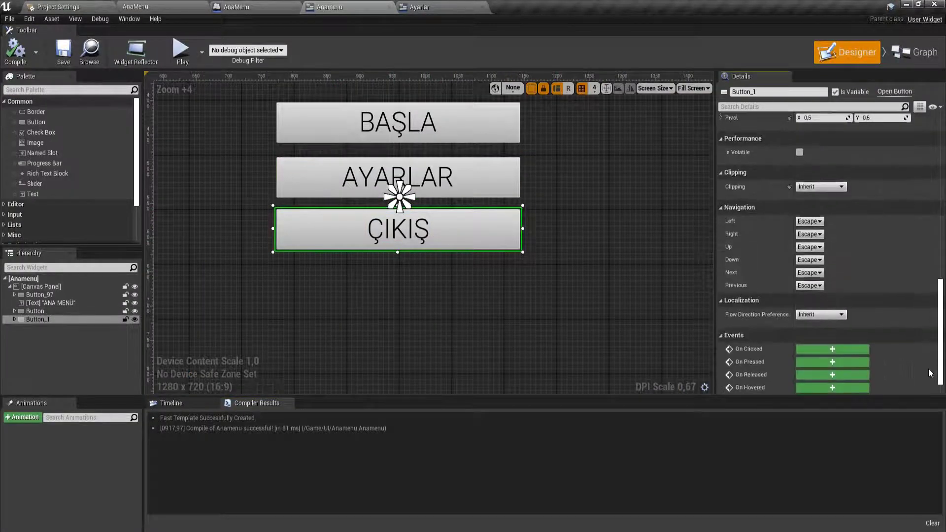
click(846, 345)
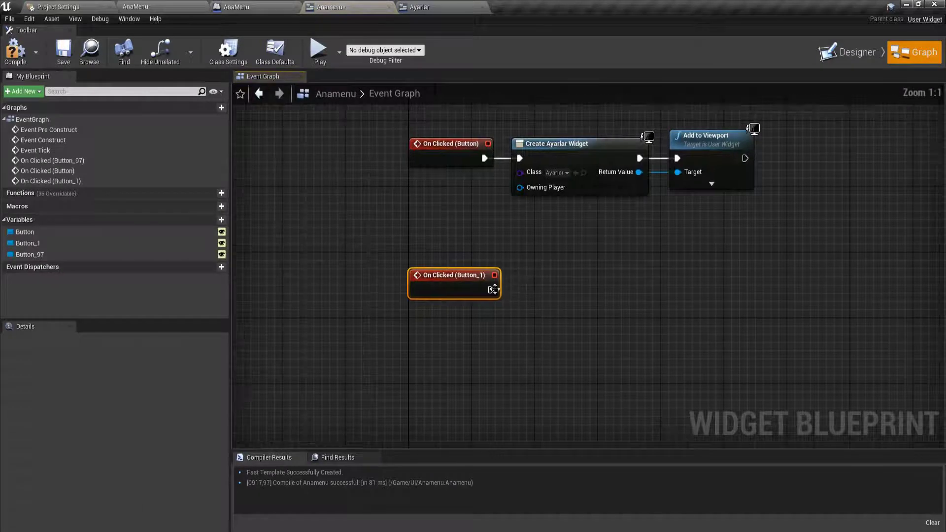
drag(490, 289, 518, 296)
text(qu)
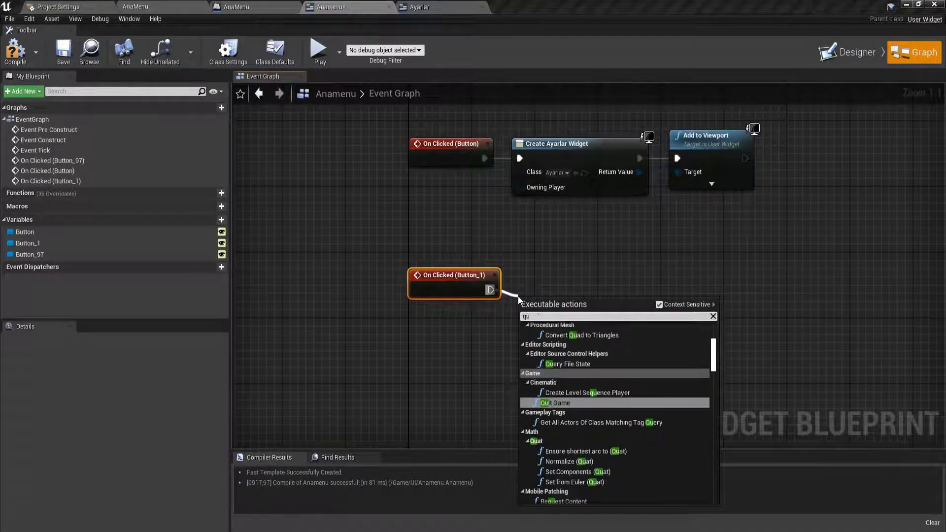
text(it)
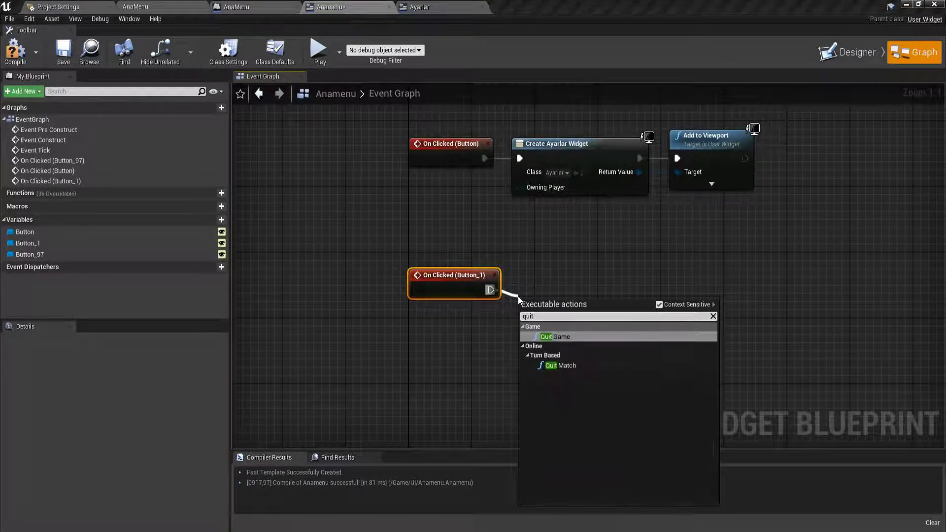
key(Return)
drag(566, 316, 574, 292)
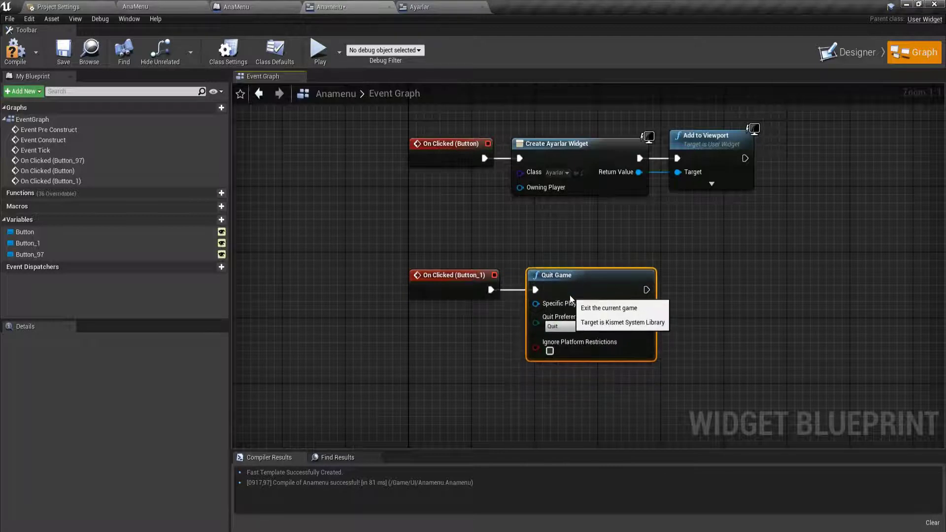
Step: Wrap the ÇIKIŞ quit logic in a comment box and begin its title
drag(398, 238, 659, 347)
right_drag(660, 346, 525, 351)
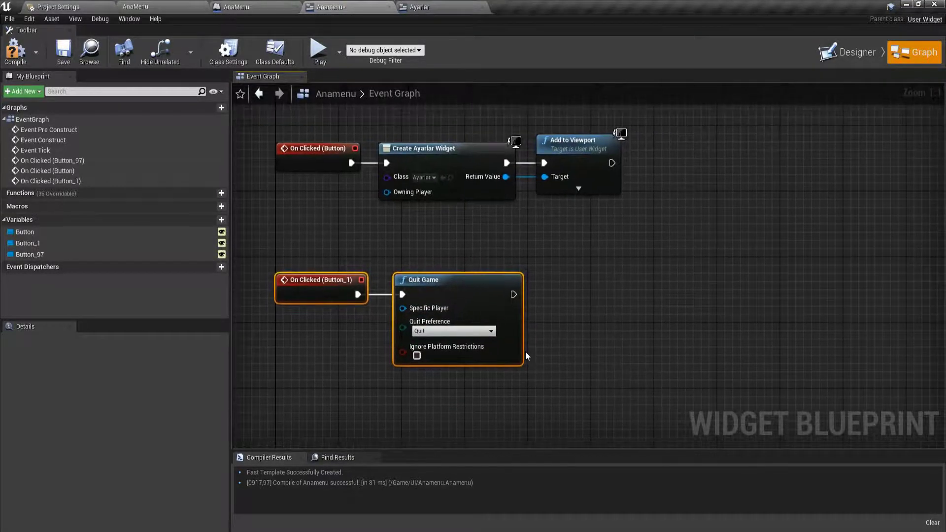
text(cOyu)
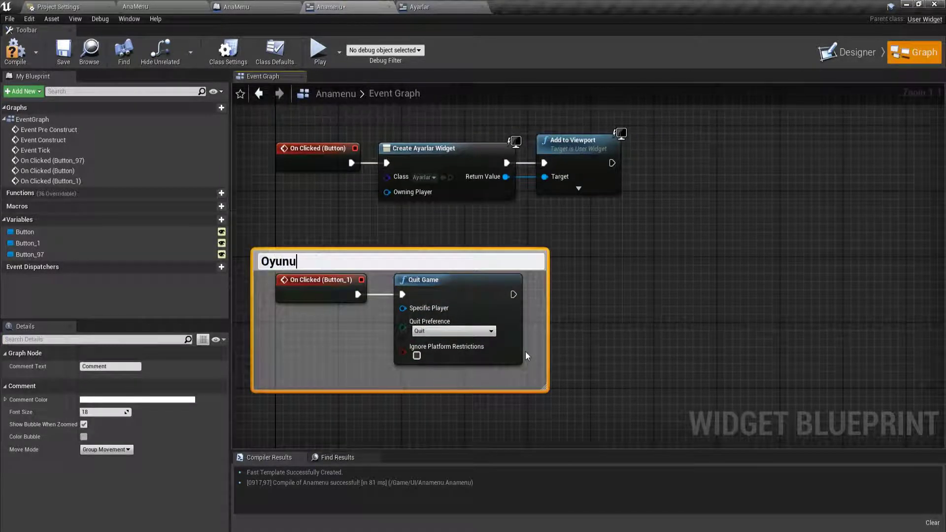
text( kapatma komu)
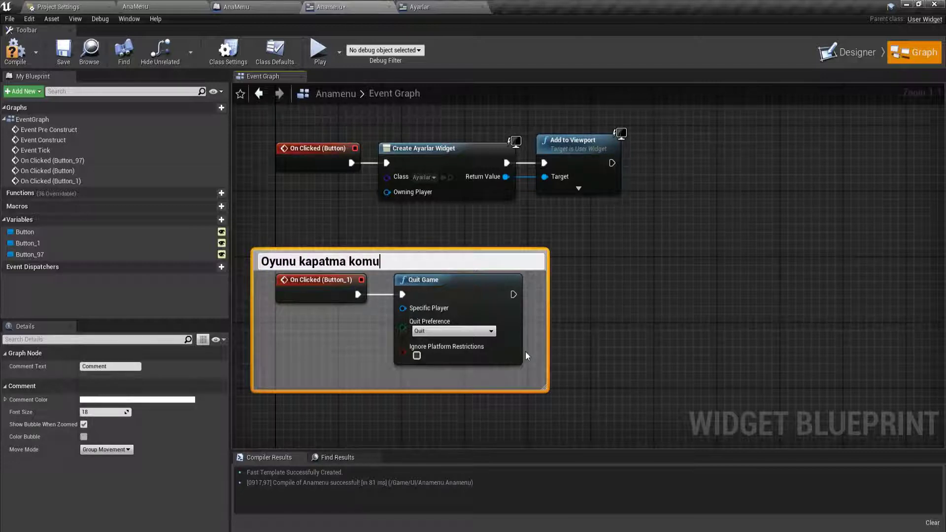
text(tu)
Step: Finish the 'Oyunu kapatma komutu' comment and label the settings nodes 'Ayarları yani bir ekranı gösterme komutu'
key(Return)
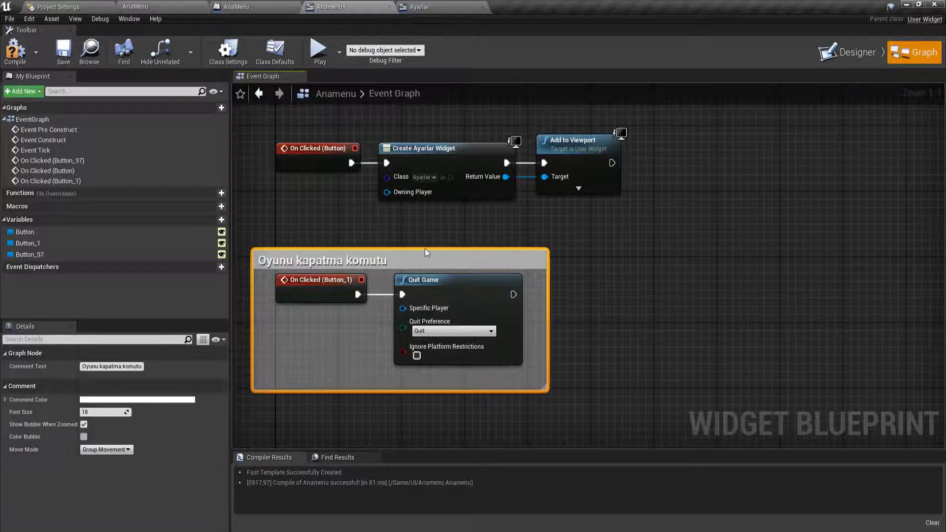
right_drag(423, 251, 492, 410)
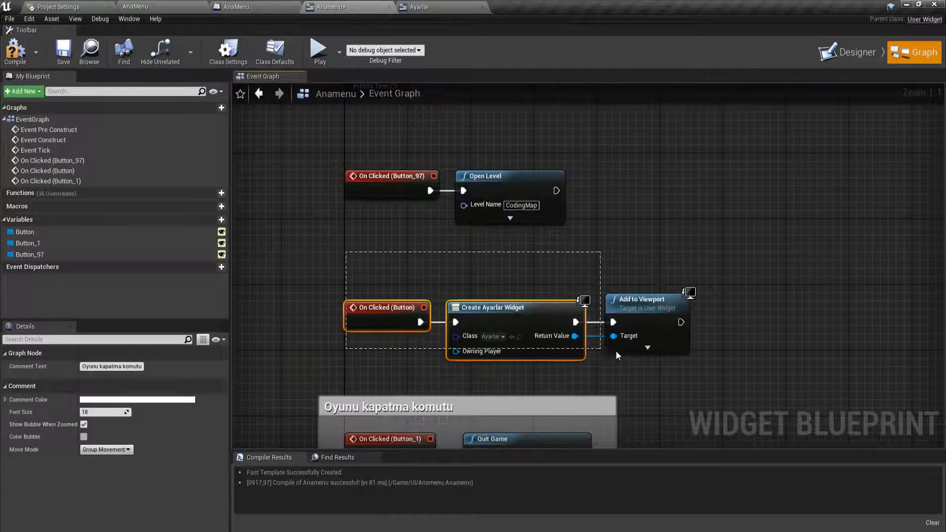
drag(340, 290, 624, 354)
text(cA)
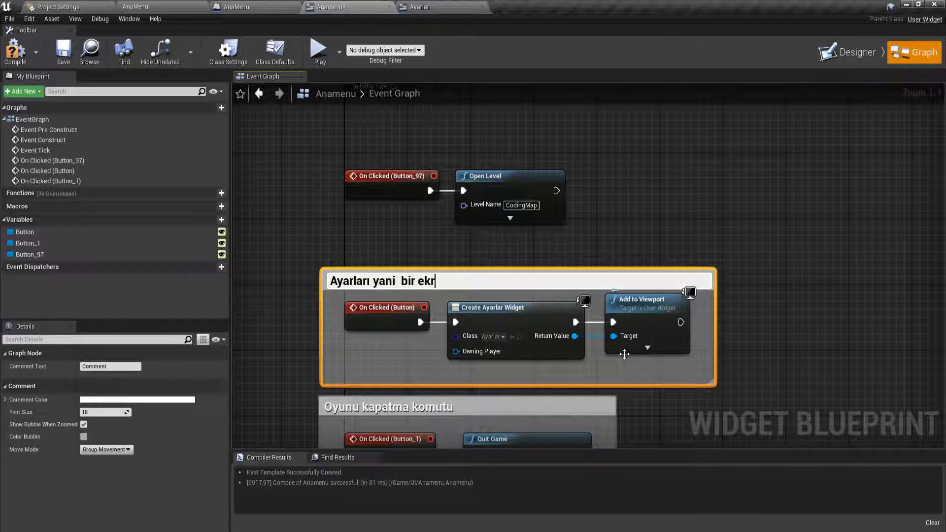
text(östye)
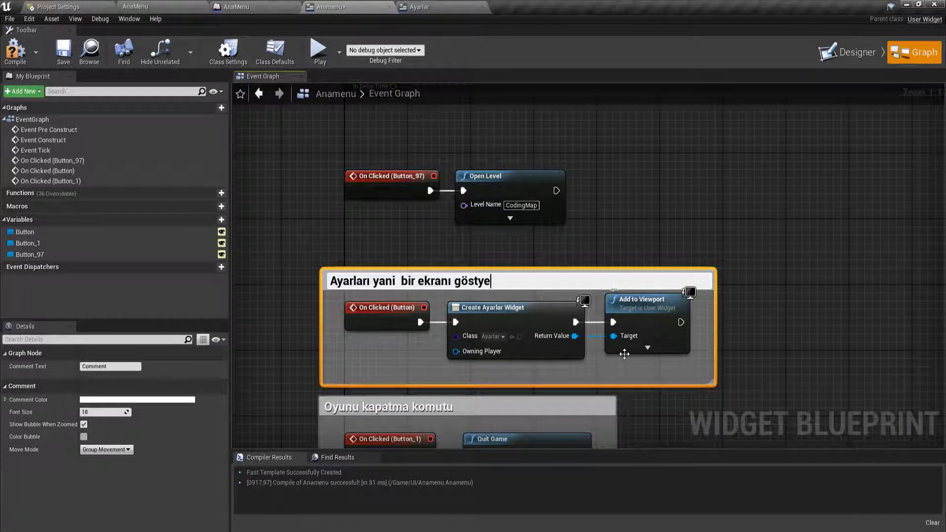
key(BackSpace)
text(erme komut)
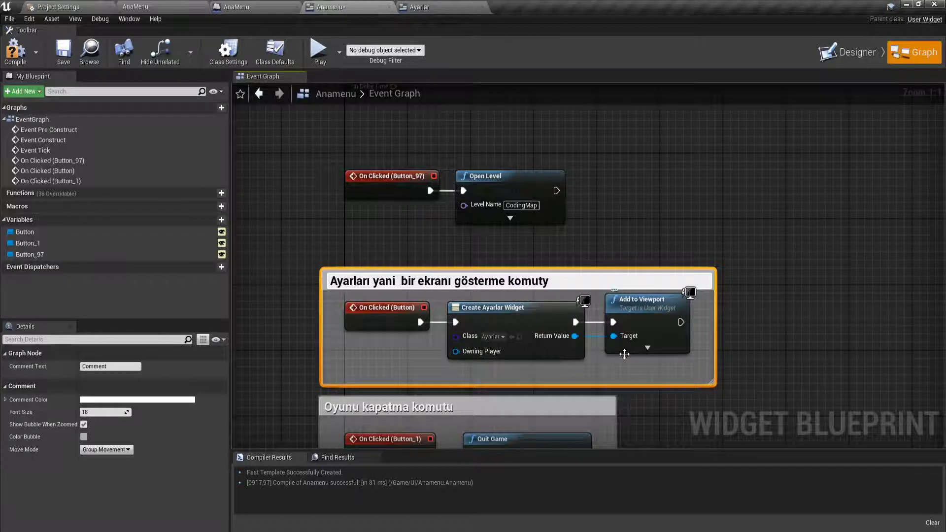
key(BackSpace)
text(u)
key(Return)
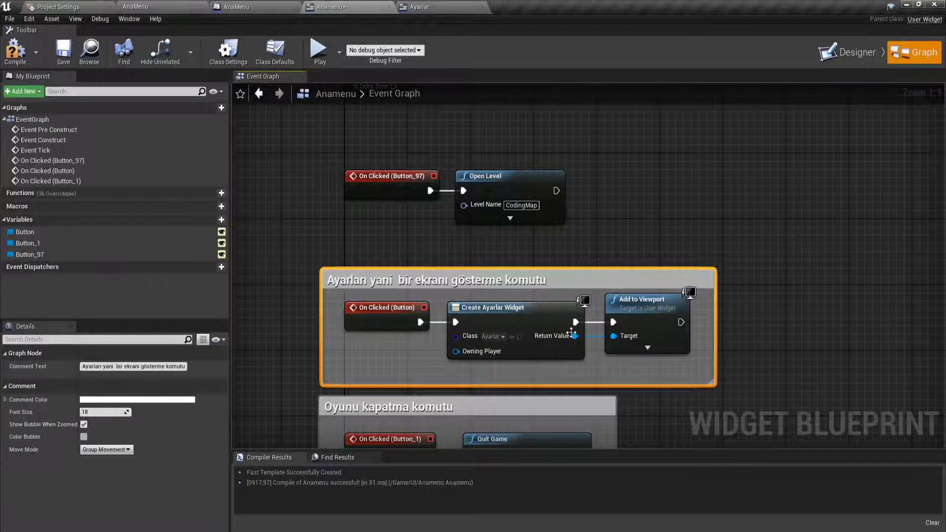
Step: Wrap On Clicked (Button_97) and Open Level in a 'Harita açma komutu' comment
right_drag(396, 154, 394, 267)
mouse_move(357, 238)
mouse_down()
mouse_move(499, 322)
mouse_move(510, 274)
mouse_up()
text(cHarita açma komutu)
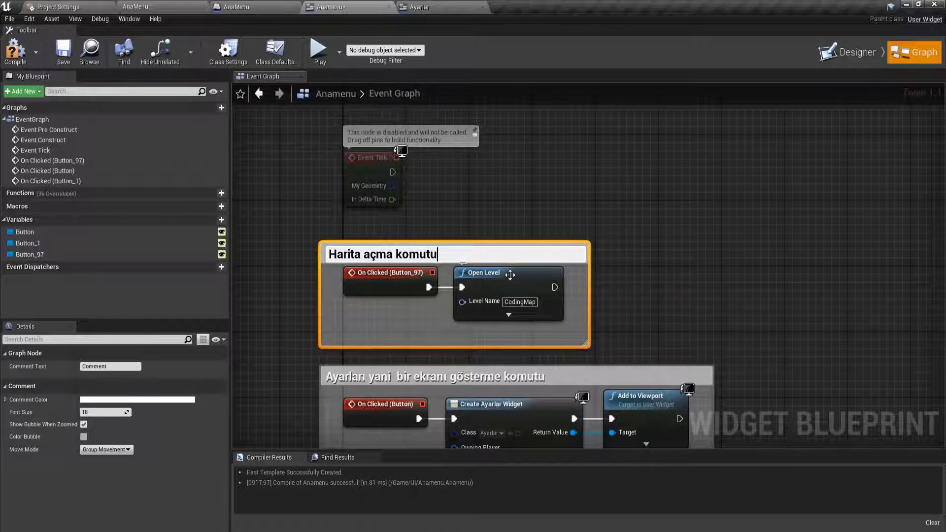
key(Return)
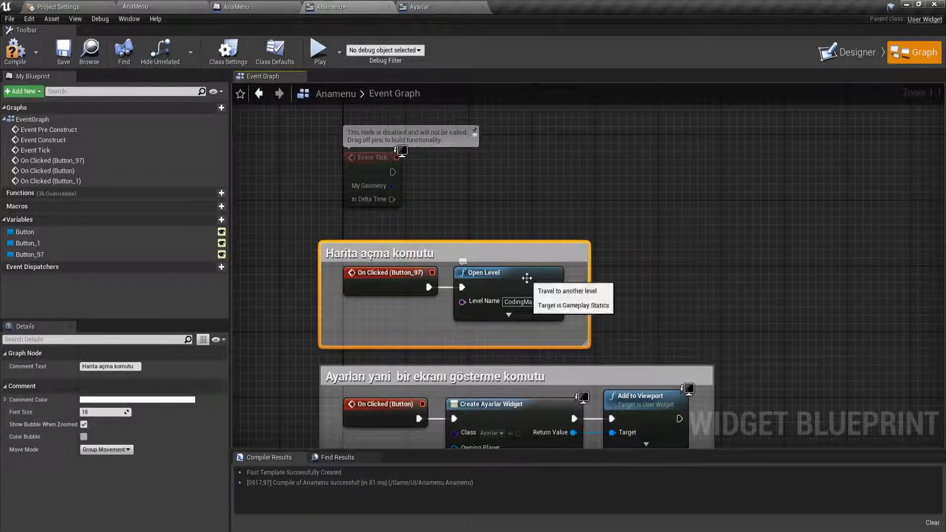
click(480, 240)
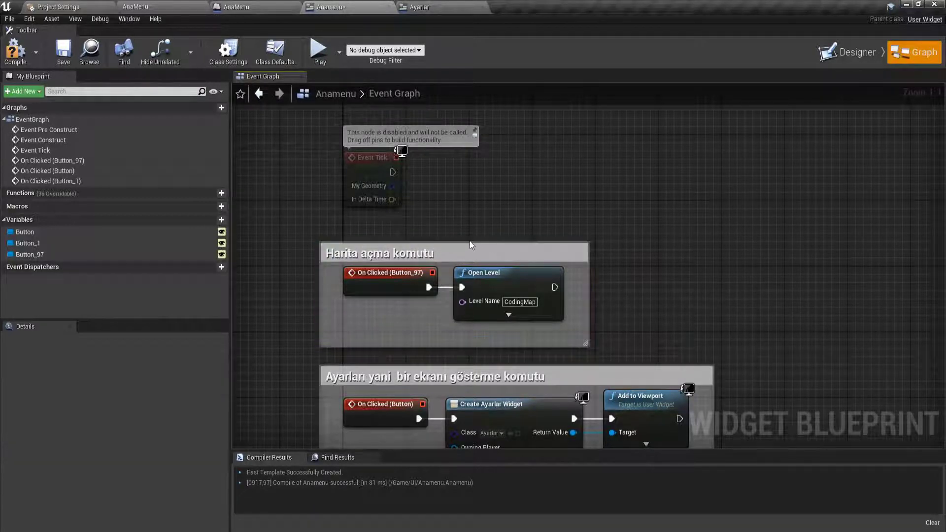
drag(469, 240, 497, 234)
Step: Delete the two unused disabled event nodes and compile Anamenu
scroll(497, 241, down, 4)
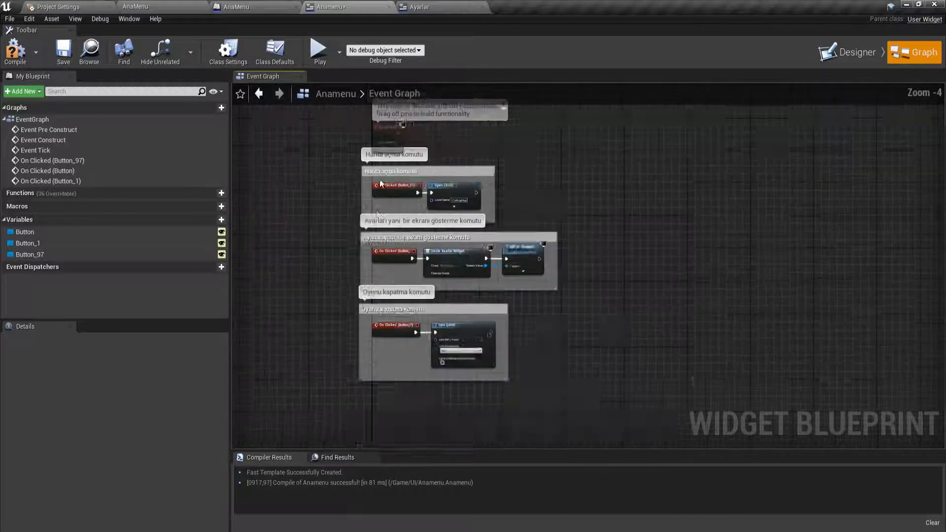
drag(342, 270, 416, 180)
key(Delete)
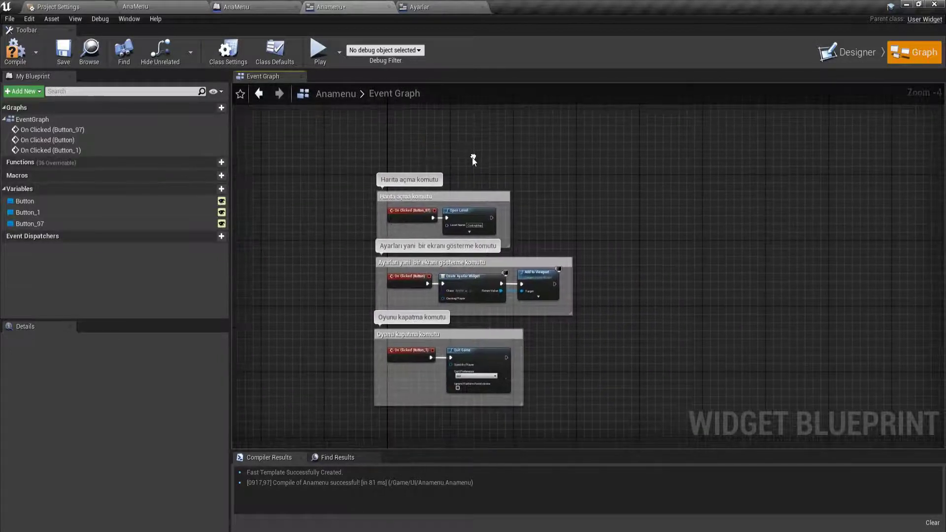
scroll(472, 158, up, 1)
scroll(472, 157, up, 1)
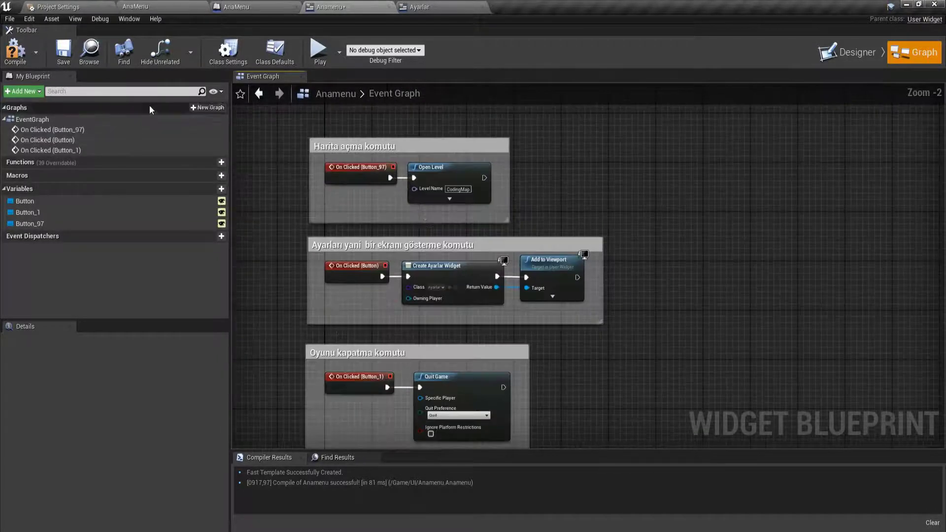
click(20, 54)
Step: Save Anamenu, then delete the three unused default events in the Ayarlar graph
click(67, 57)
click(423, 7)
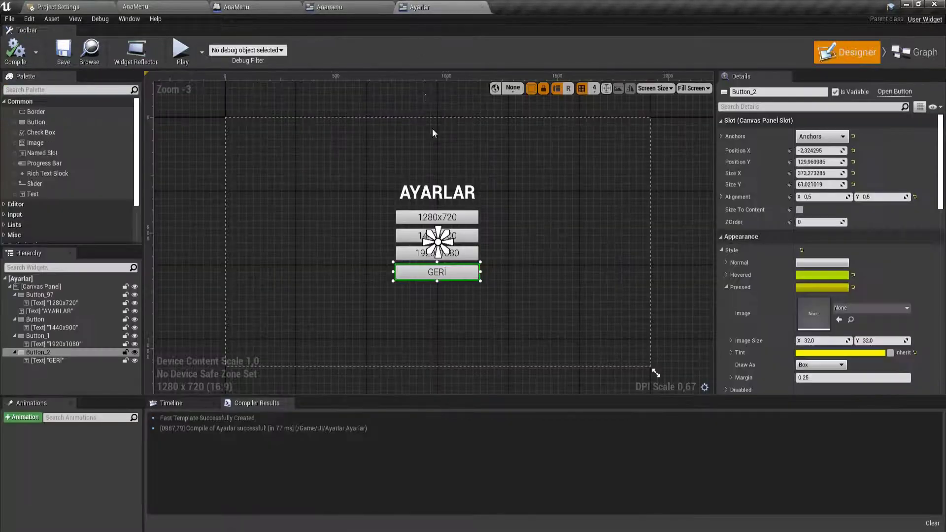
click(910, 62)
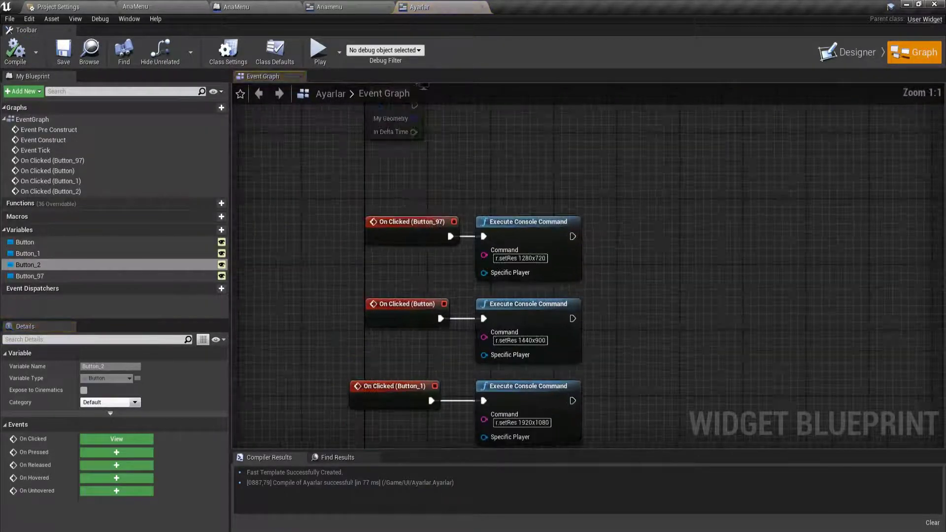
drag(420, 149, 361, 184)
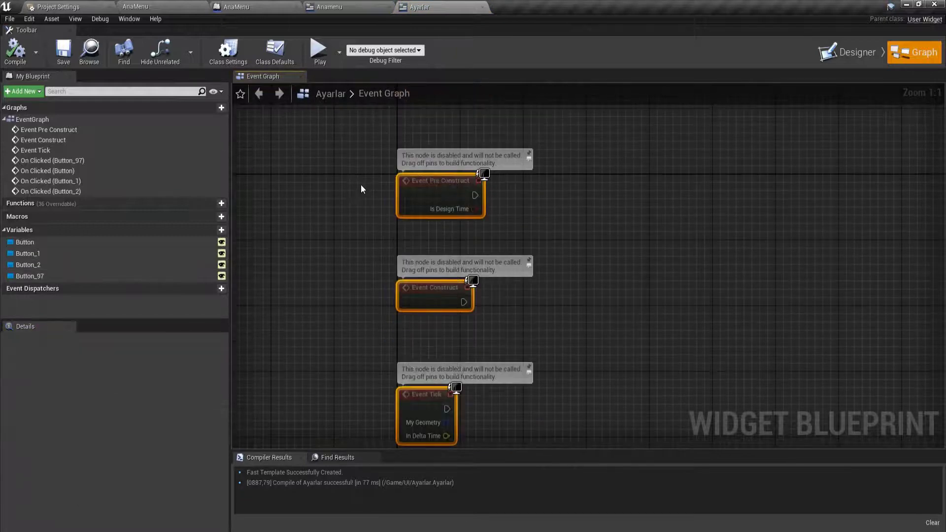
key(Delete)
Step: Wrap the 1280x720 handler in a comment titled 'Çözünürlüğü 1280x720 yapma komutu'
drag(525, 365, 384, 301)
drag(556, 315, 548, 233)
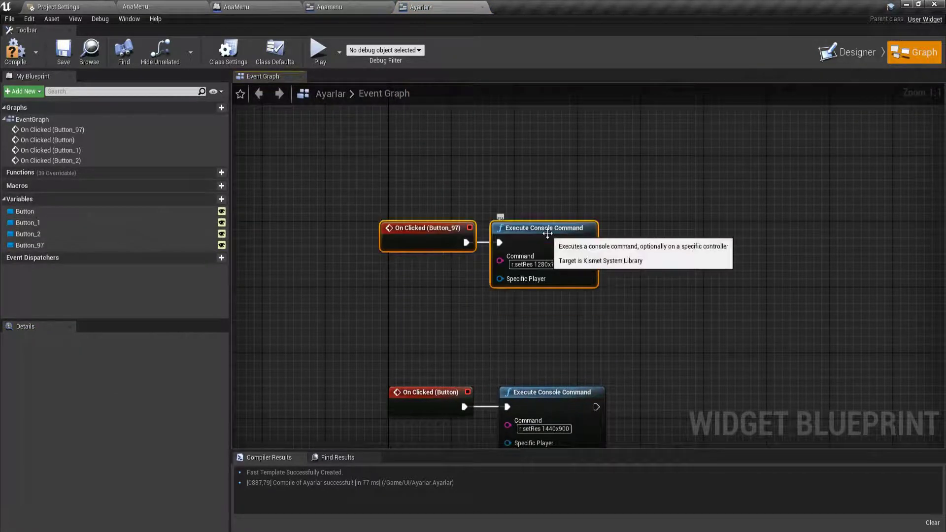
text(cÇ)
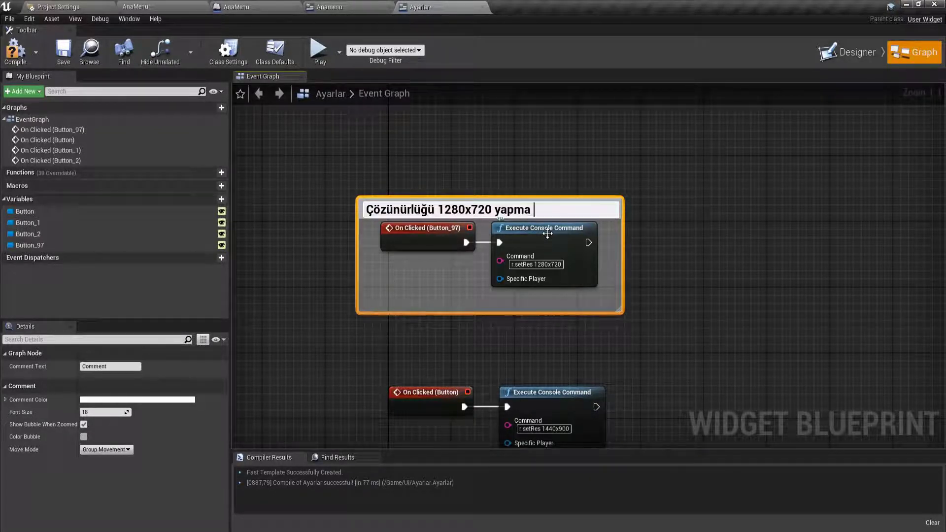
text(komutu)
key(Return)
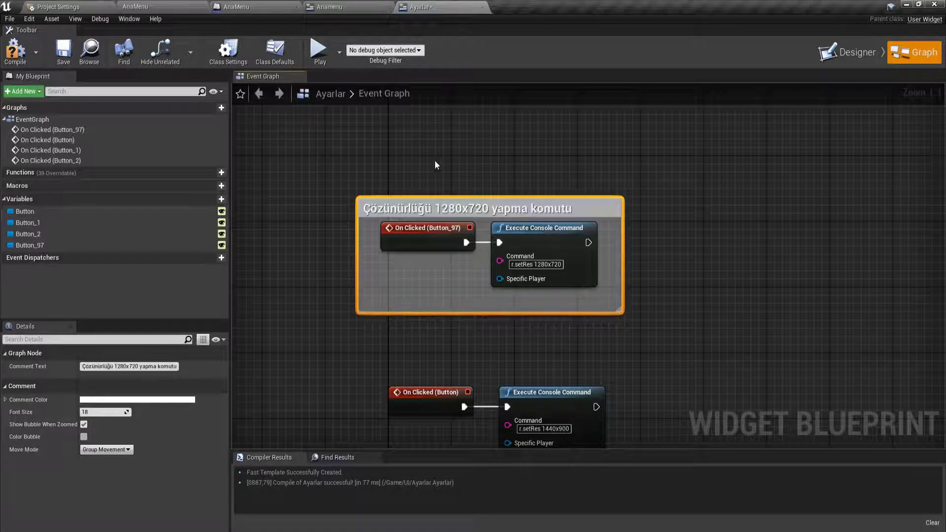
drag(423, 197, 421, 183)
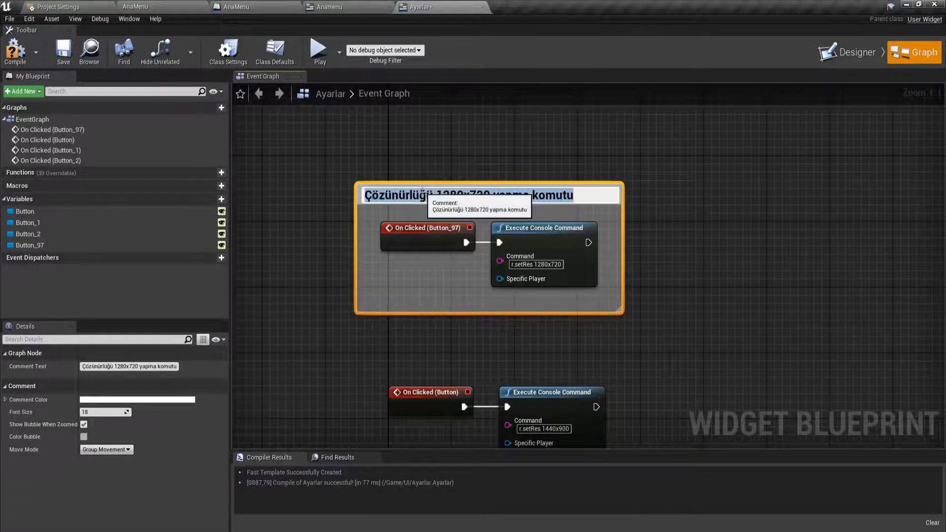
Step: Move the 1440x900 handler pair up and wrap it in a comment box
right_drag(552, 295, 529, 211)
click(400, 317)
ctrl+click(506, 340)
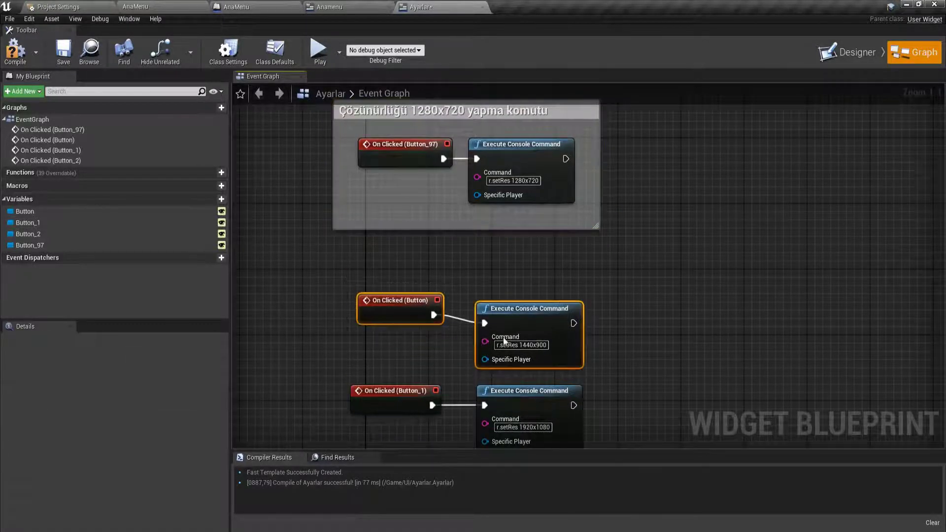
mouse_move(398, 323)
mouse_down()
mouse_move(398, 298)
mouse_move(369, 283)
mouse_up()
ctrl+click(534, 315)
key(c)
Step: Title that comment 'Çözünürlüğü 1440x900 yapma komutu'
text(Çözünürlüğü 1280x720 yapma komutu)
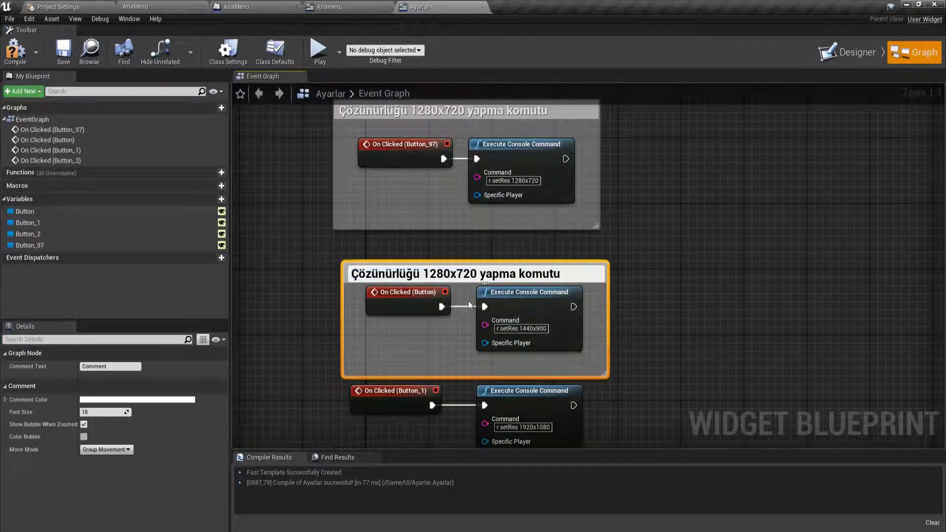
click(443, 271)
key(BackSpace)
key(BackSpace)
text(4)
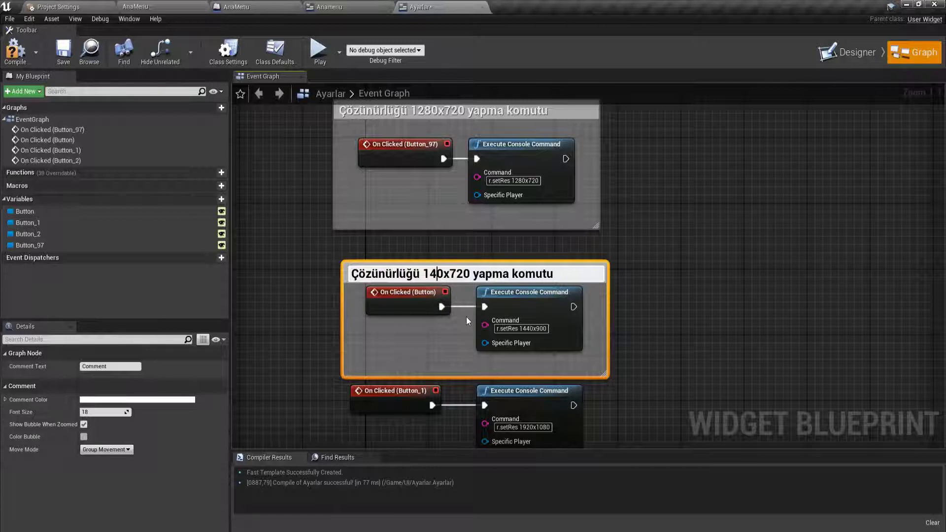
text(0)
key(BackSpace)
text(4)
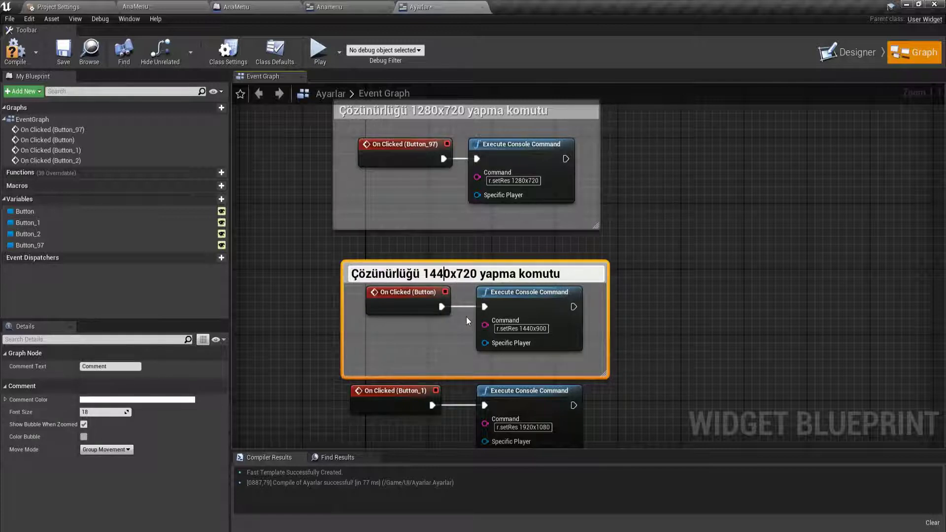
key(BackSpace)
key(Delete)
text(90)
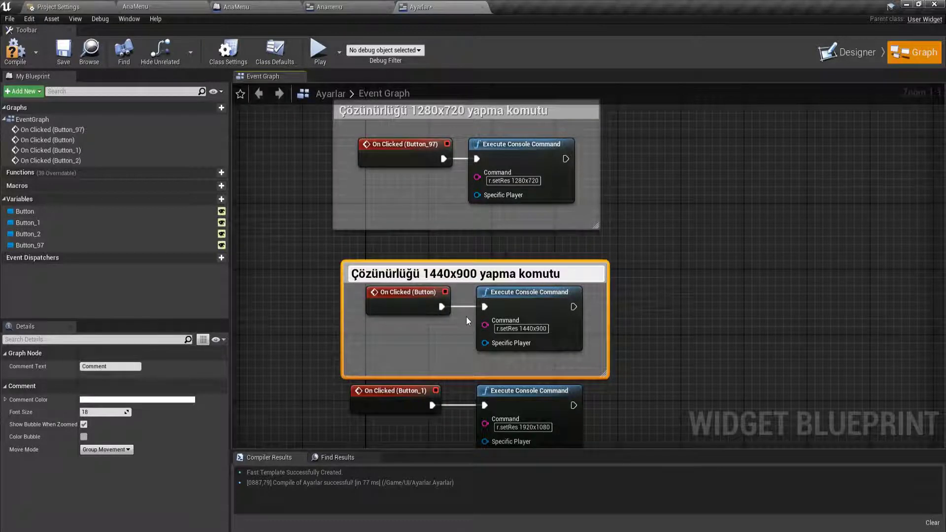
click(619, 306)
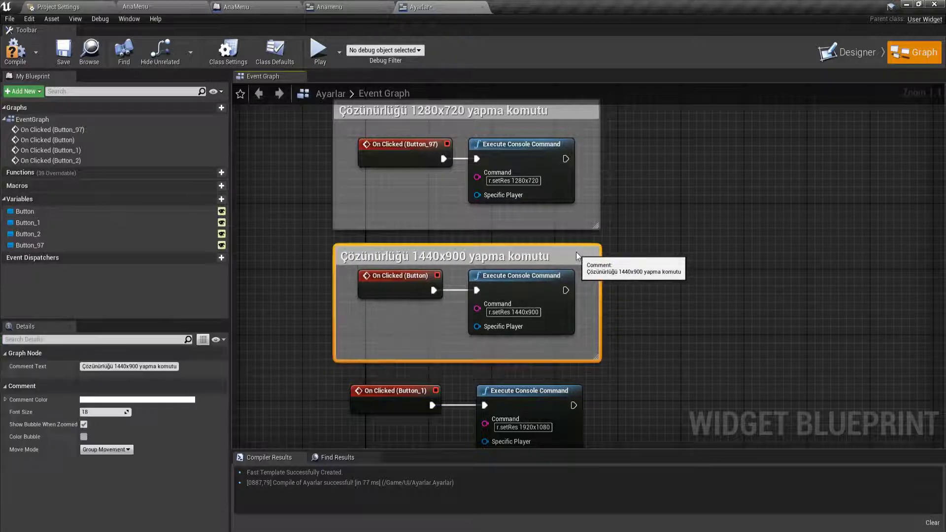
drag(576, 253, 541, 202)
Step: Wrap the 1920x1080 button handler in a comment titled 'Çözünürlüğü 1920x1080 yapma komutu'
right_drag(307, 368, 350, 282)
click(608, 279)
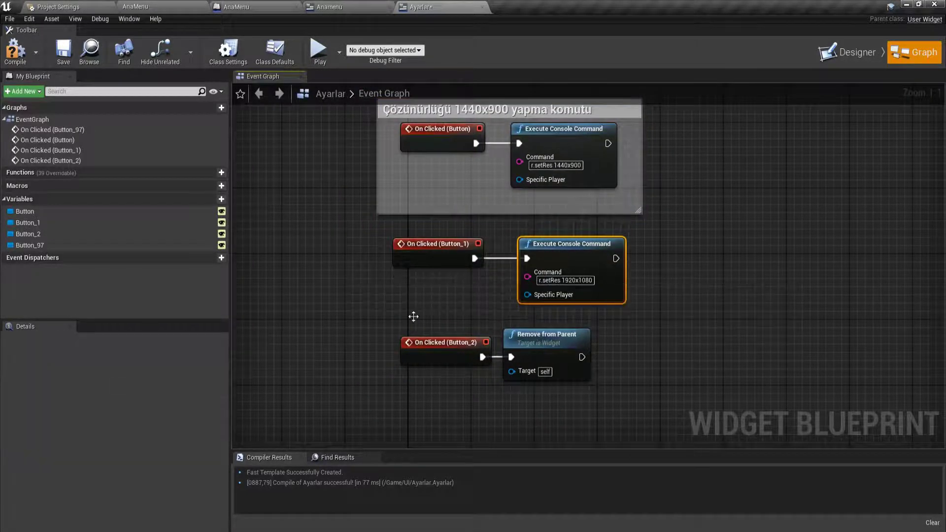
mouse_move(414, 317)
mouse_down()
mouse_move(546, 353)
mouse_move(511, 446)
mouse_up()
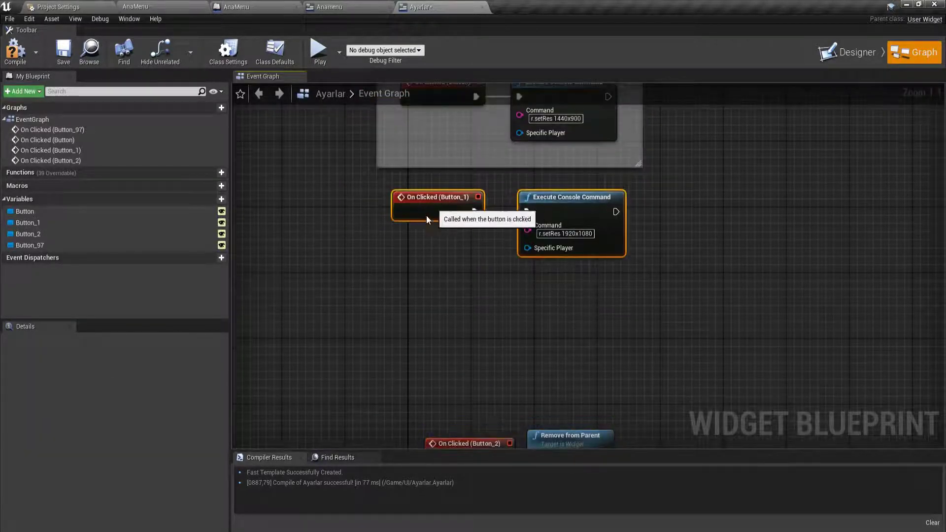
drag(427, 215, 400, 295)
text(c)
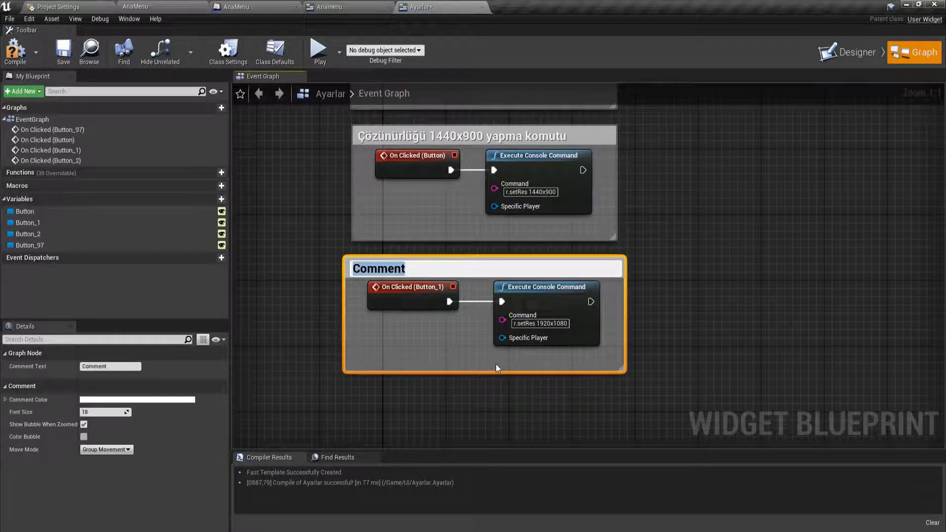
text(Çözünürlüğü 1280x720 yapma komutu)
key(Left)
key(Left)
key(Left)
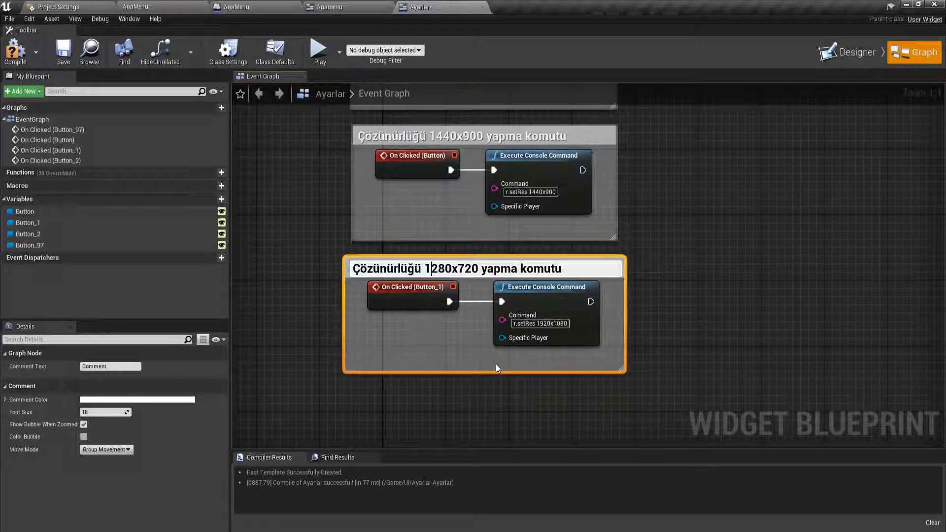
key(BackSpace)
key(BackSpace)
key(BackSpace)
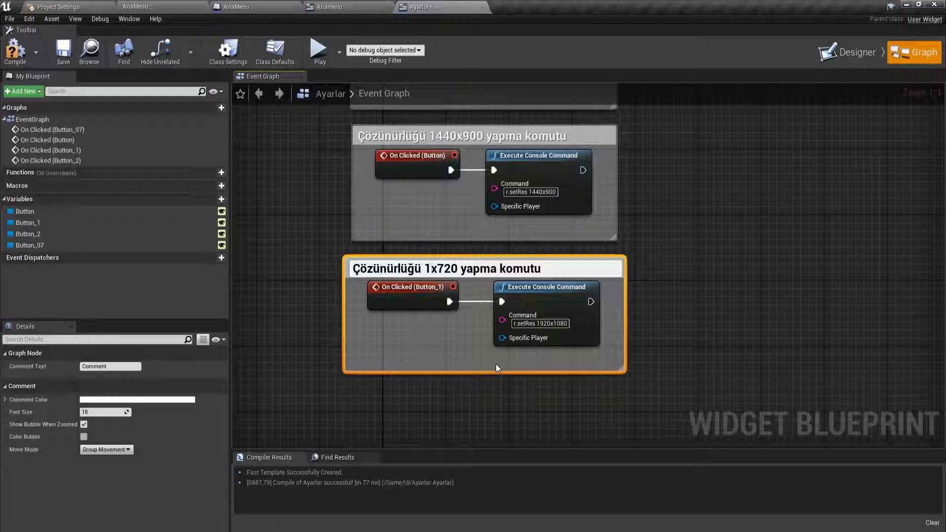
text(920)
key(Right)
key(Right)
key(Right)
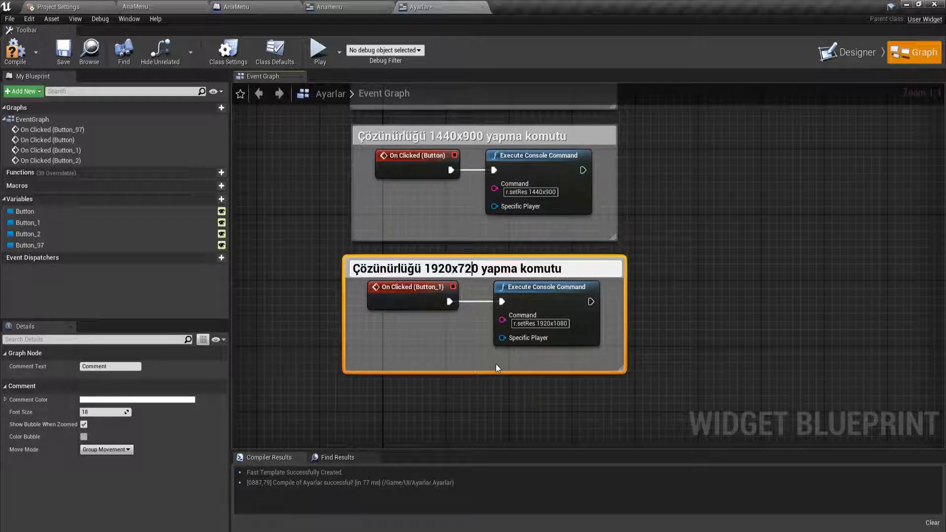
key(BackSpace)
key(BackSpace)
text(1)
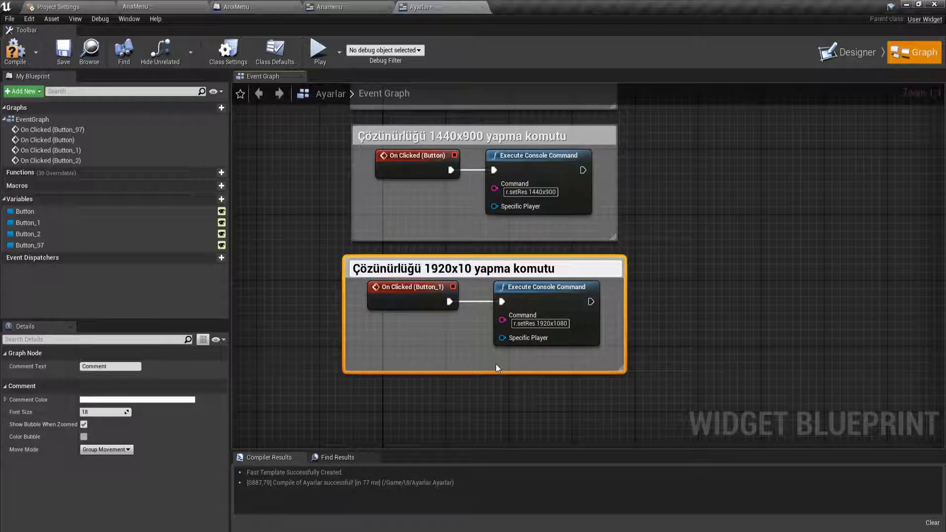
text(08)
key(Return)
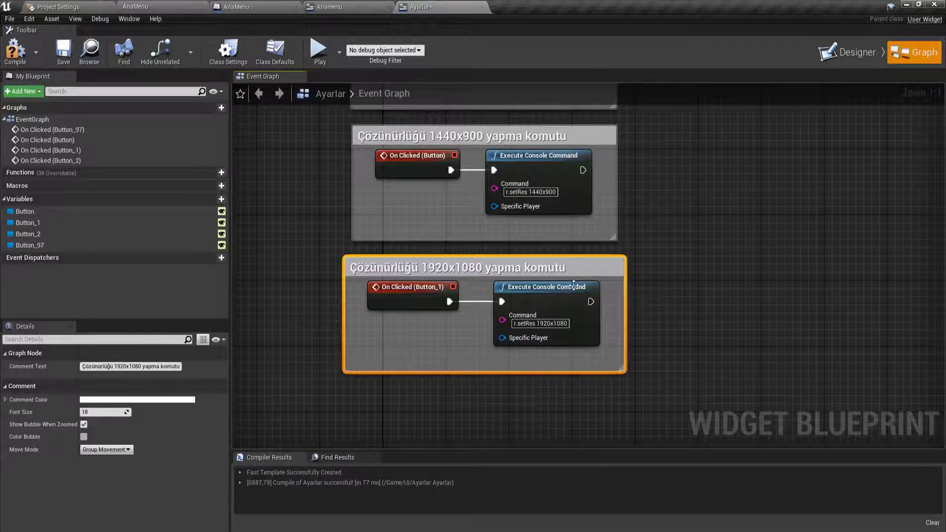
Step: Comment the page-closing handler as 'Sayfayı kapatma komutu' and compile the Ayarlar widget
scroll(404, 306, down, 2)
drag(404, 305, 507, 383)
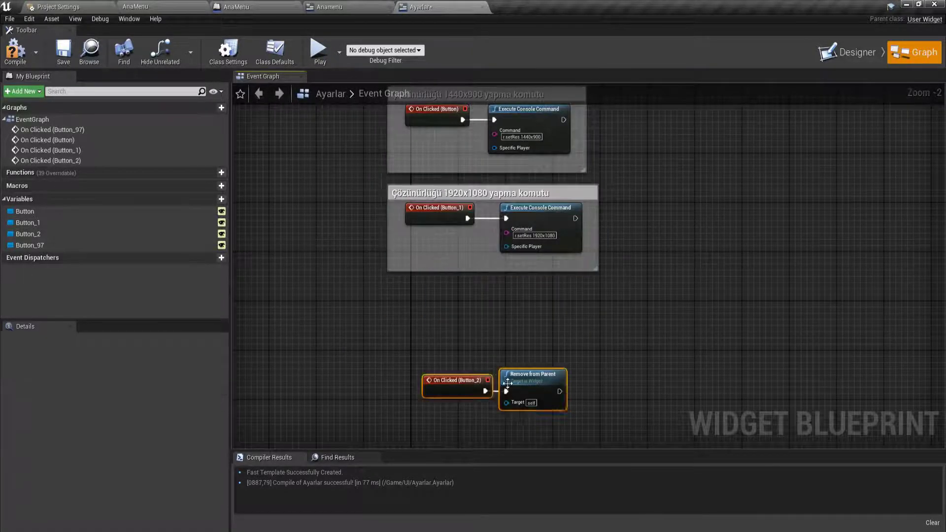
scroll(508, 384, up, 1)
scroll(515, 379, up, 1)
text(c)
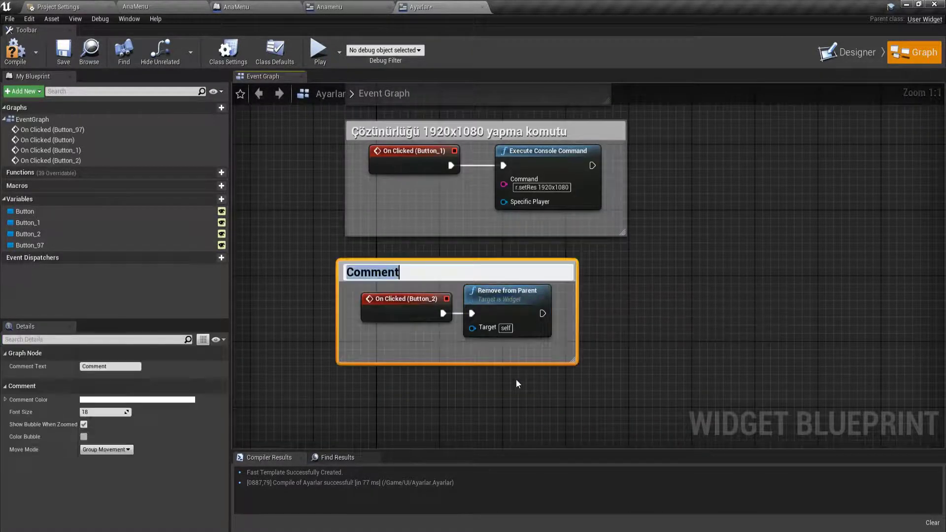
text(Sayfayı)
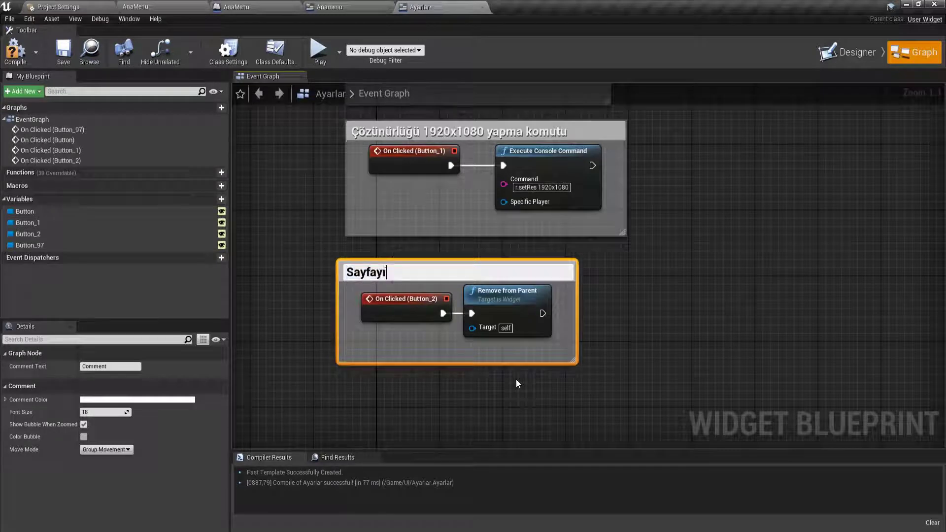
text( kapatma komu)
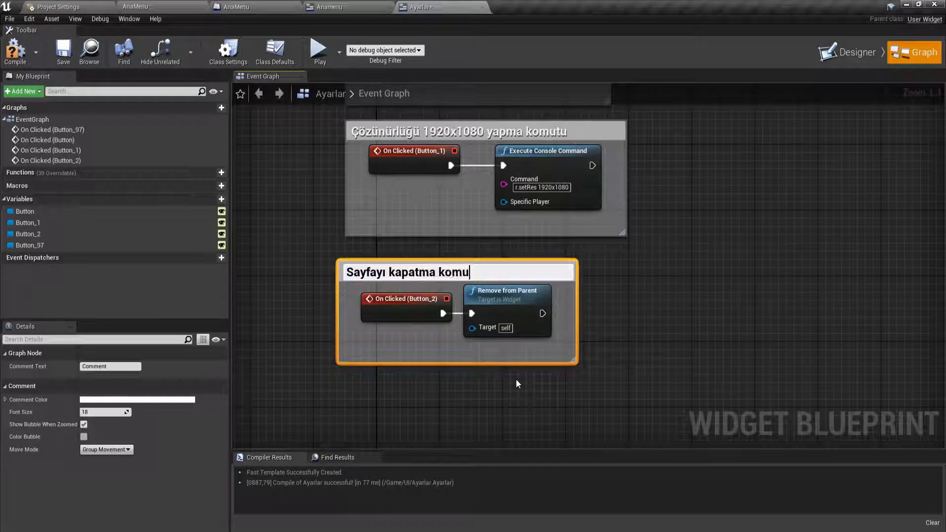
text(tu)
key(Return)
drag(498, 273, 507, 272)
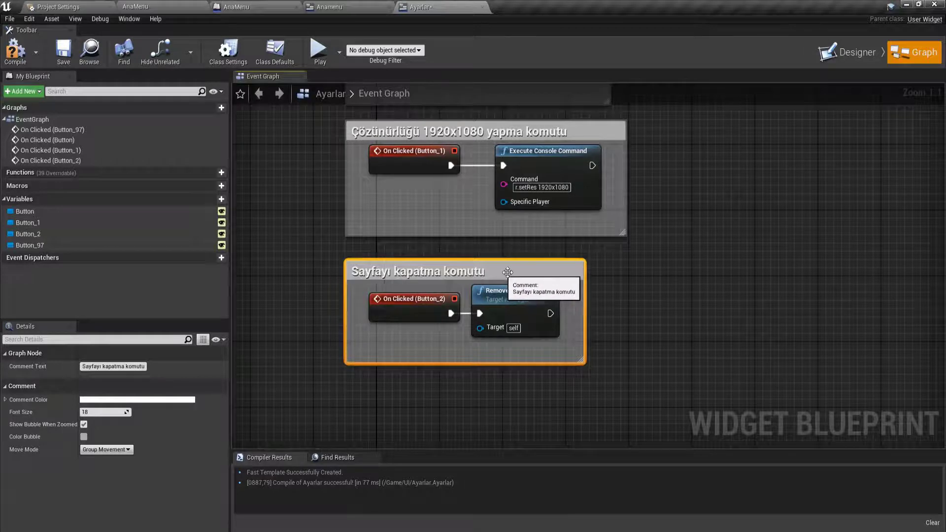
scroll(508, 272, down, 5)
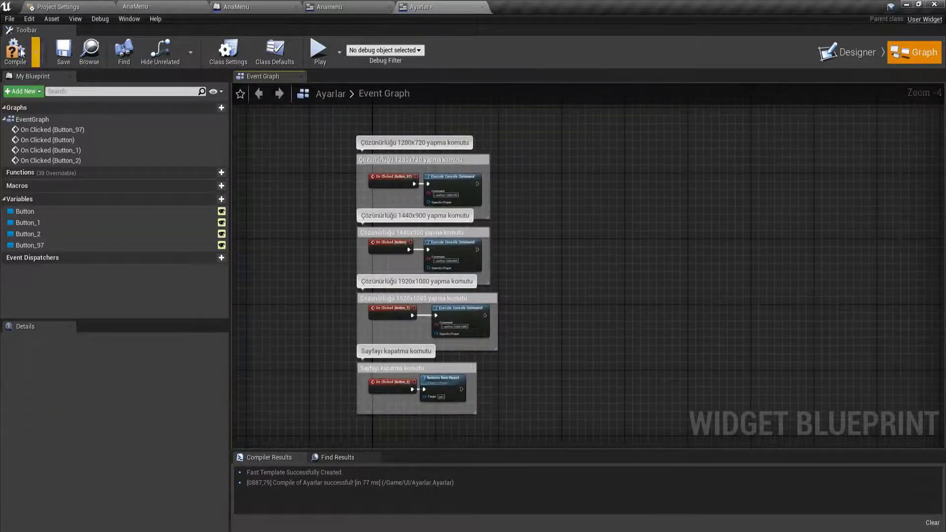
click(15, 49)
Step: Save the Ayarlar widget and return to the AnaMenu level editor
click(63, 49)
click(242, 7)
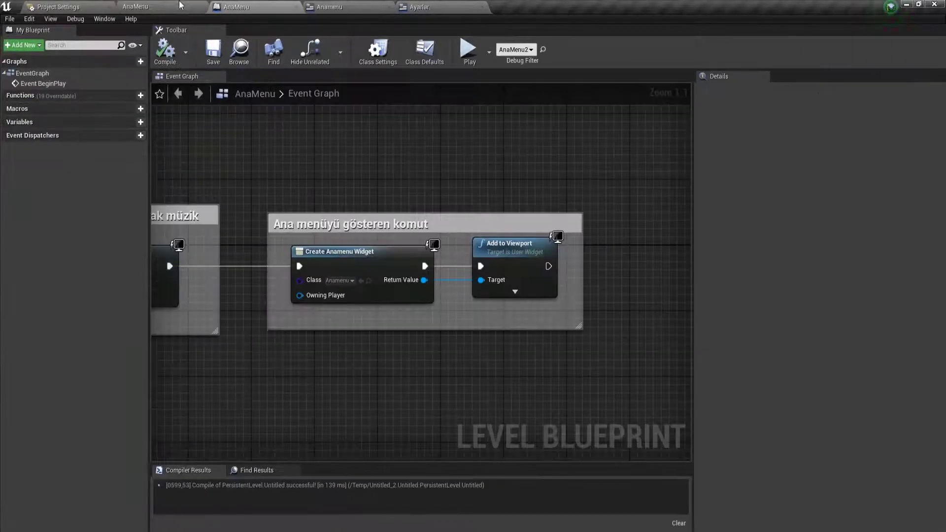
click(181, 6)
Step: Play-test that AYARLAR opens settings and GERİ goes back, then stop and open Anamenu's graph
click(370, 39)
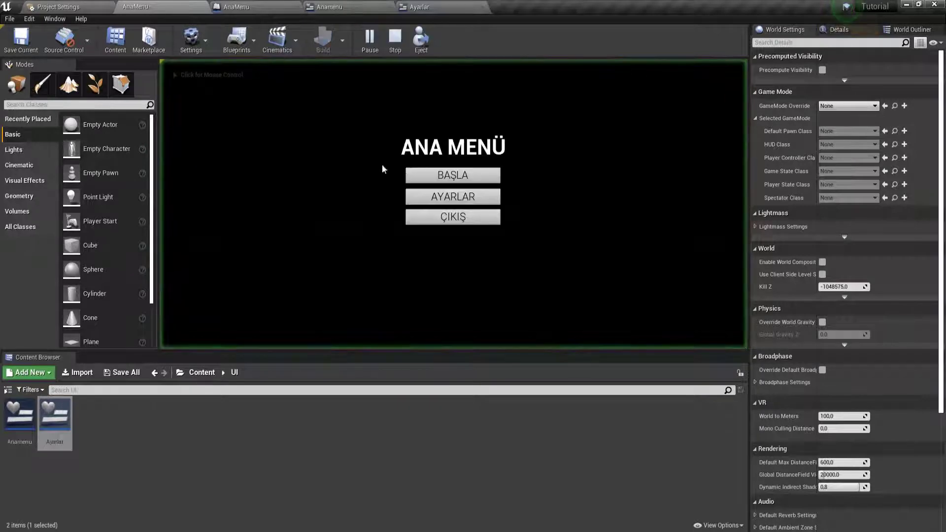
click(437, 197)
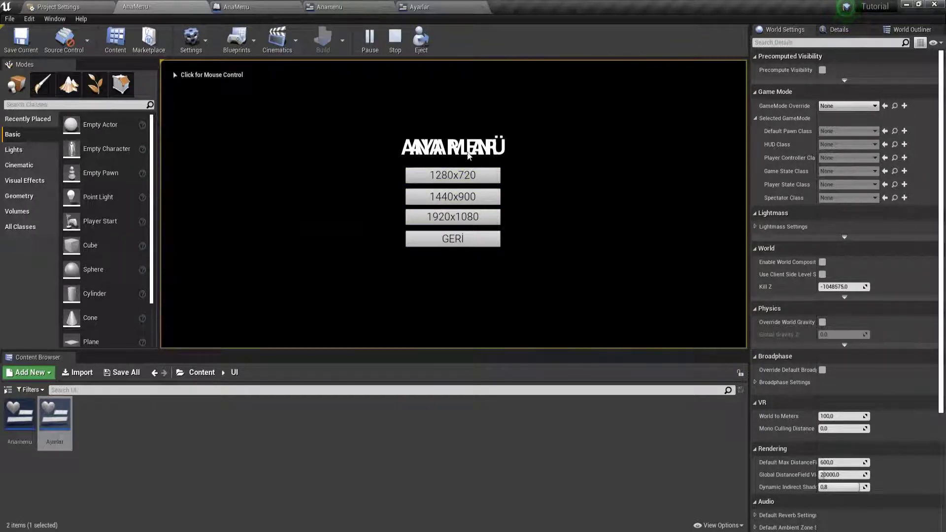
click(453, 239)
click(395, 39)
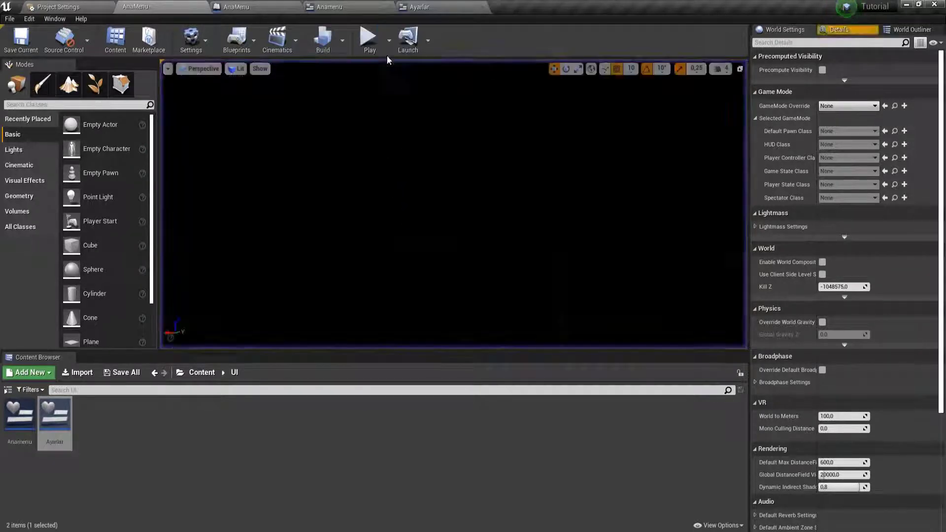
click(423, 5)
click(330, 7)
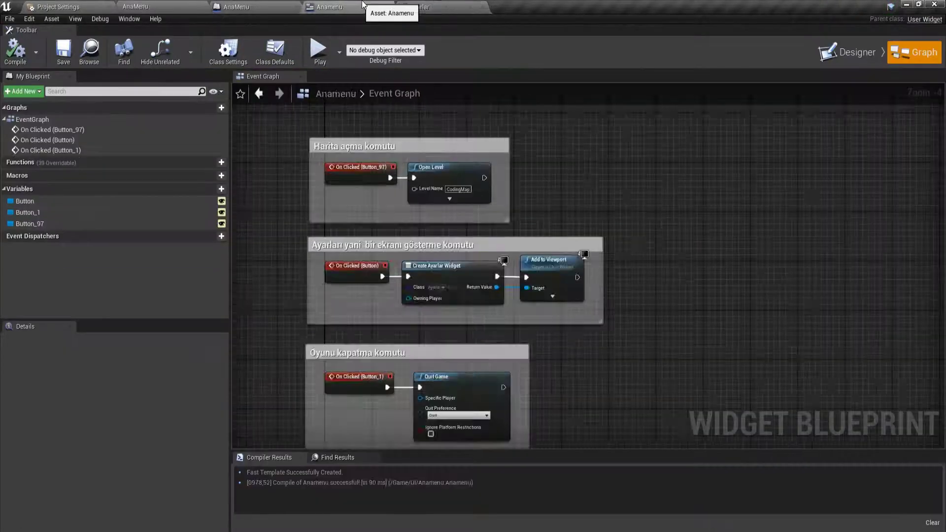
Step: In Anamenu's graph, widen the settings comment and move On Clicked (Button) left for room
click(413, 4)
click(330, 7)
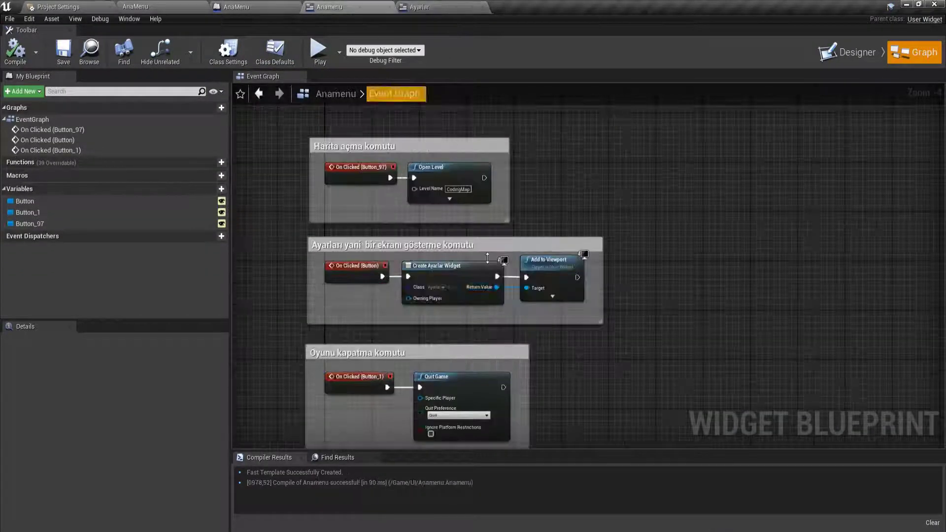
scroll(448, 246, down, 1)
scroll(391, 283, up, 3)
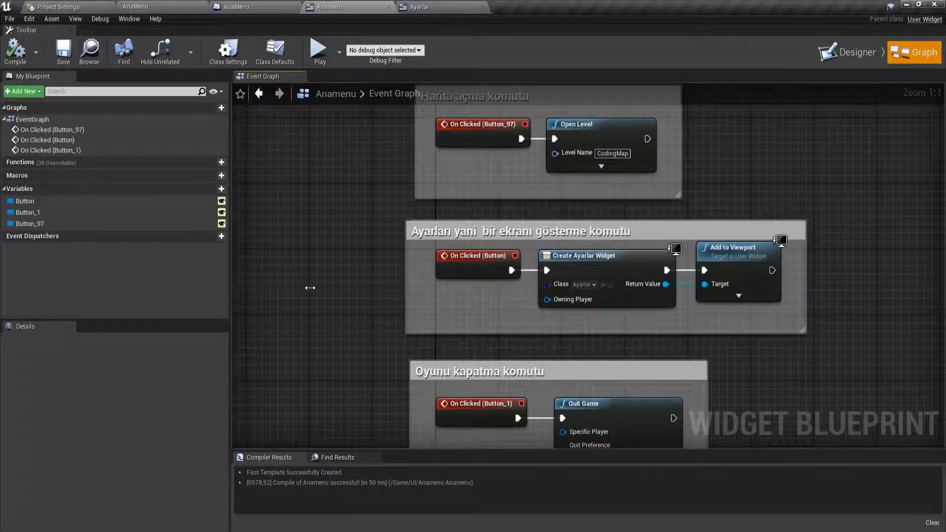
drag(412, 275, 327, 275)
mouse_move(467, 262)
mouse_down()
mouse_move(371, 262)
mouse_move(448, 274)
mouse_up()
Step: Insert Remove from Parent before Create Ayarlar Widget, then compile and save Anamenu
text(re)
text(move)
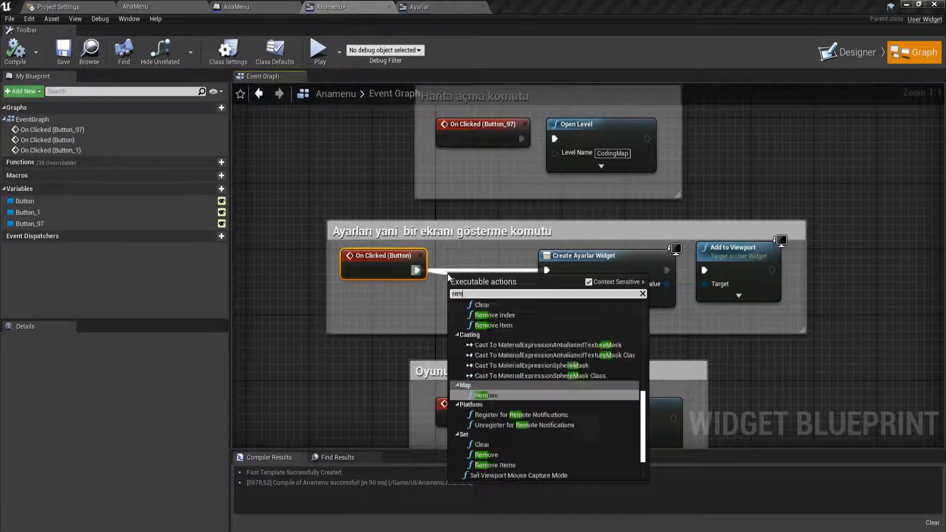
text( from)
key(Return)
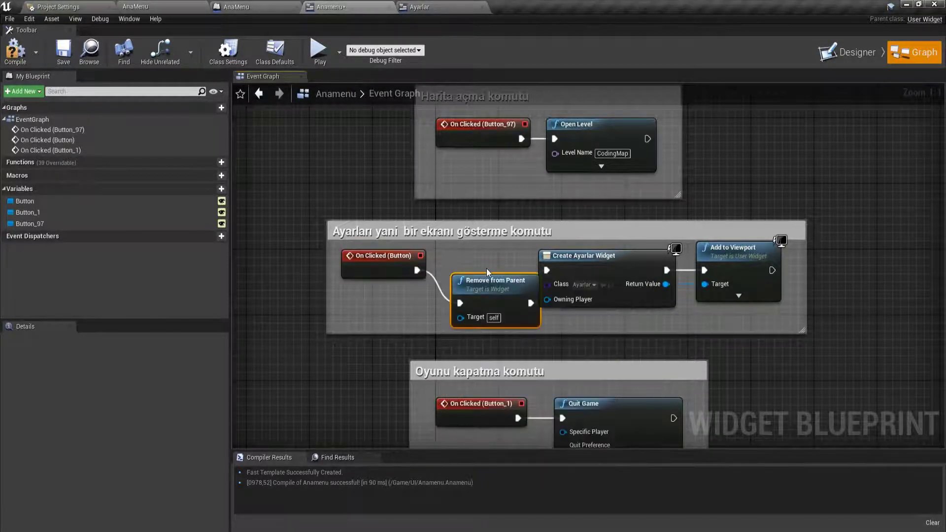
drag(496, 282, 480, 250)
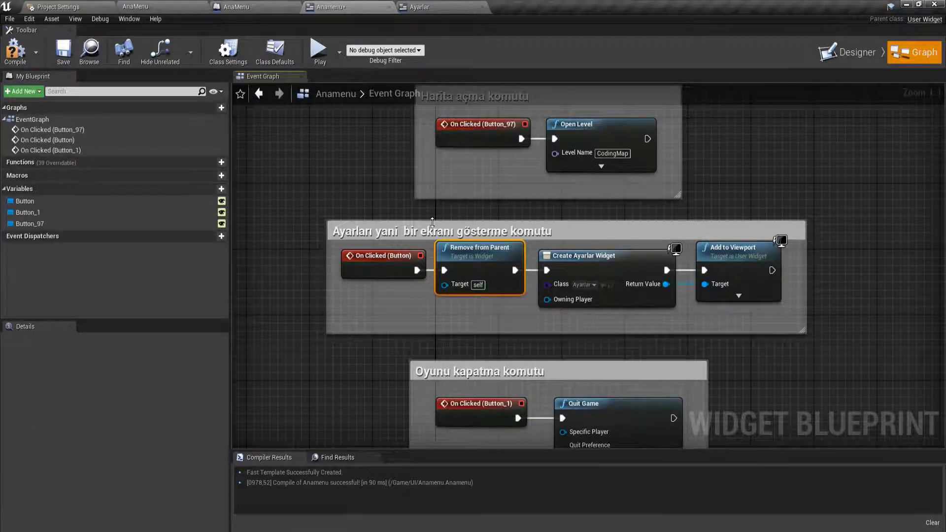
drag(432, 222, 432, 212)
click(420, 317)
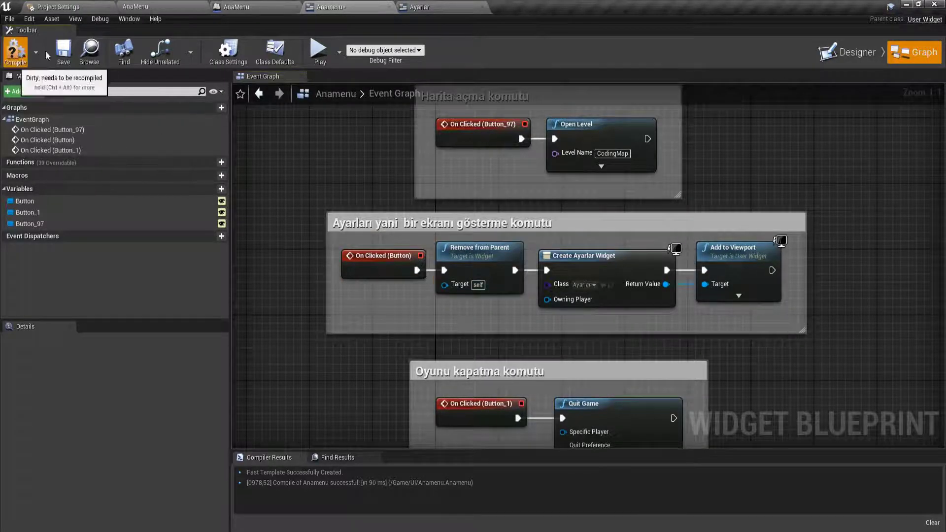
click(15, 49)
click(63, 49)
click(414, 6)
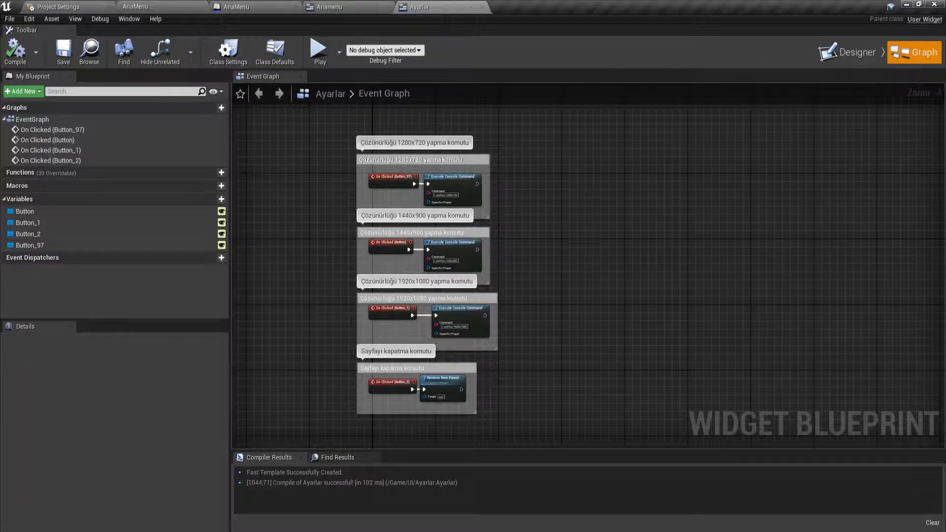
Step: Enlarge the 'Sayfayı kapatma komutu' comment box and extend its title
scroll(420, 296, up, 2)
scroll(421, 296, up, 2)
scroll(420, 297, up, 1)
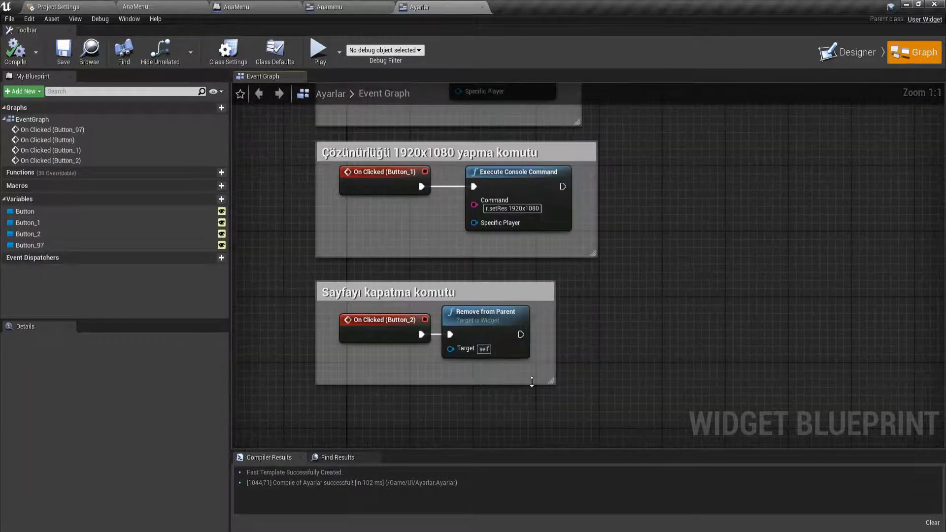
drag(531, 382, 537, 419)
mouse_move(559, 371)
mouse_down()
mouse_move(639, 377)
mouse_move(811, 337)
mouse_up()
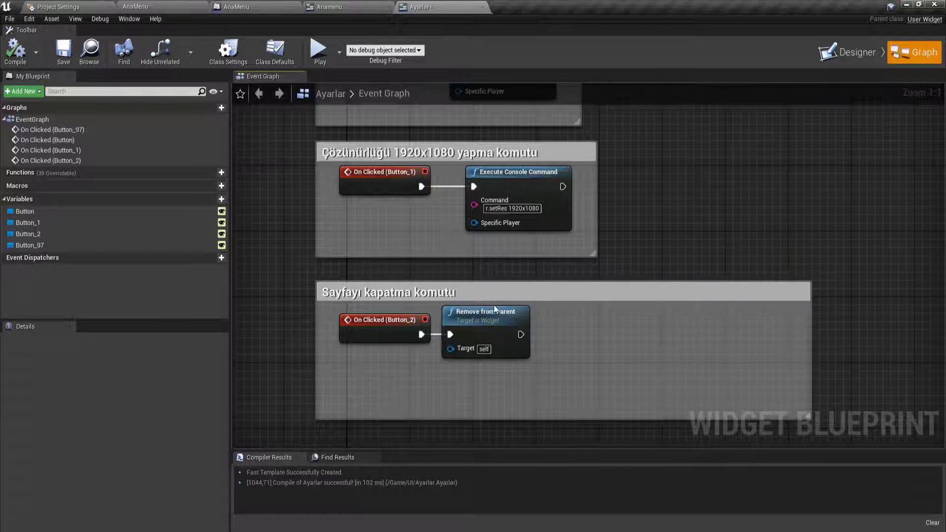
double_click(469, 287)
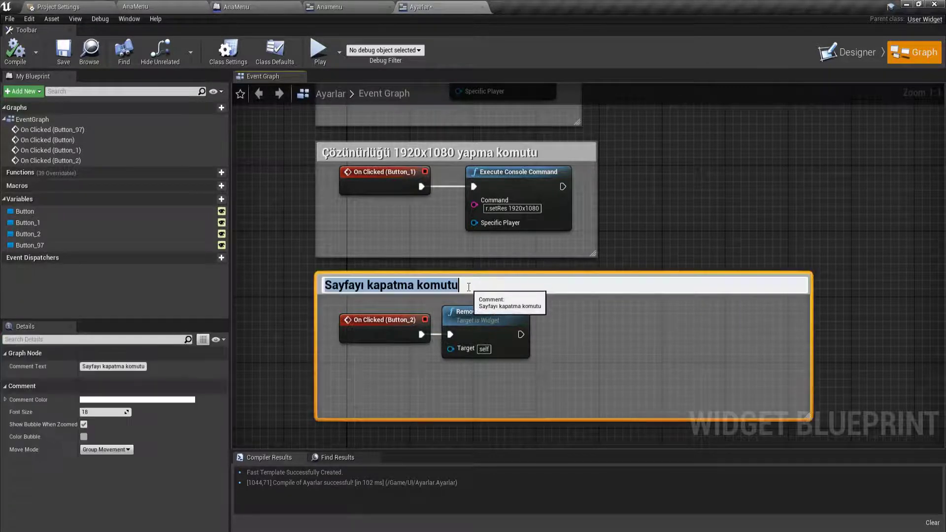
click(469, 287)
text(ve yeni bir sayfa açma komu)
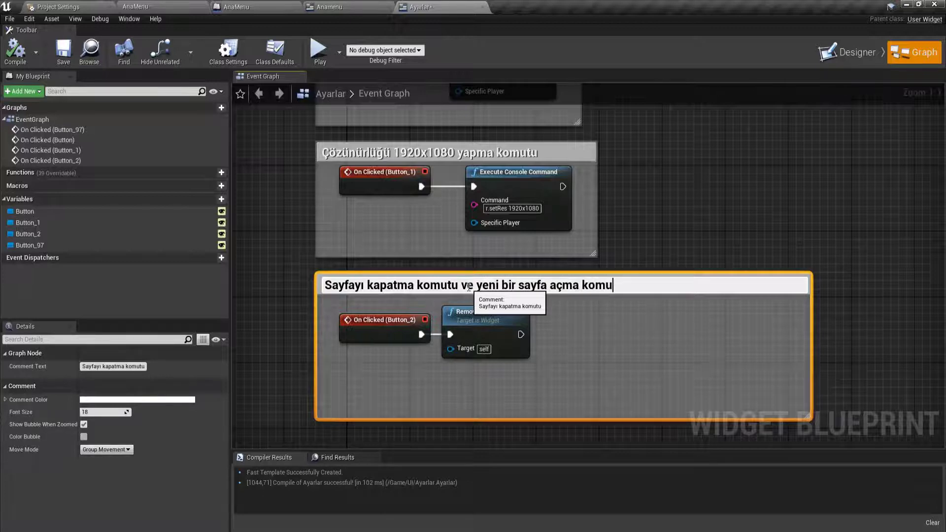
text(tu)
key(Return)
Step: Copy Create Widget and Add to Viewport from Anamenu into Ayarlar, wired after Remove from Parent
click(389, 8)
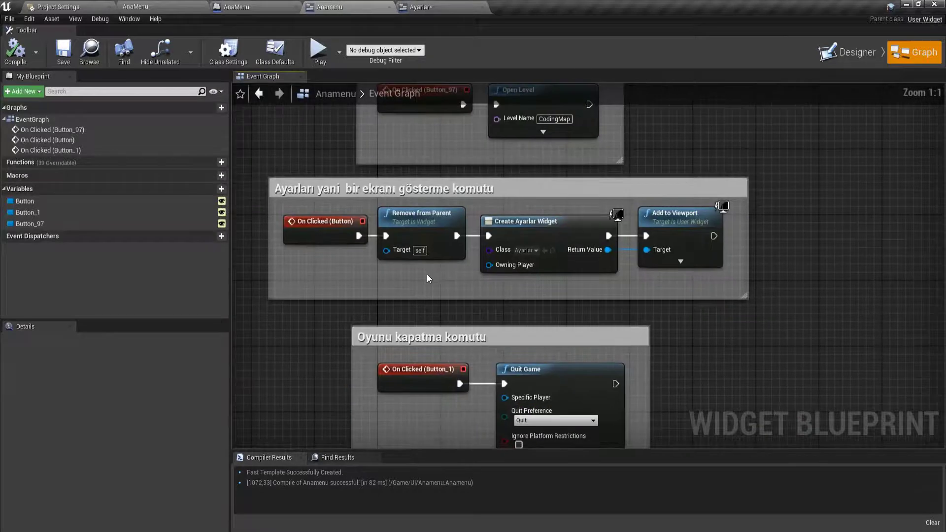
drag(523, 281, 680, 248)
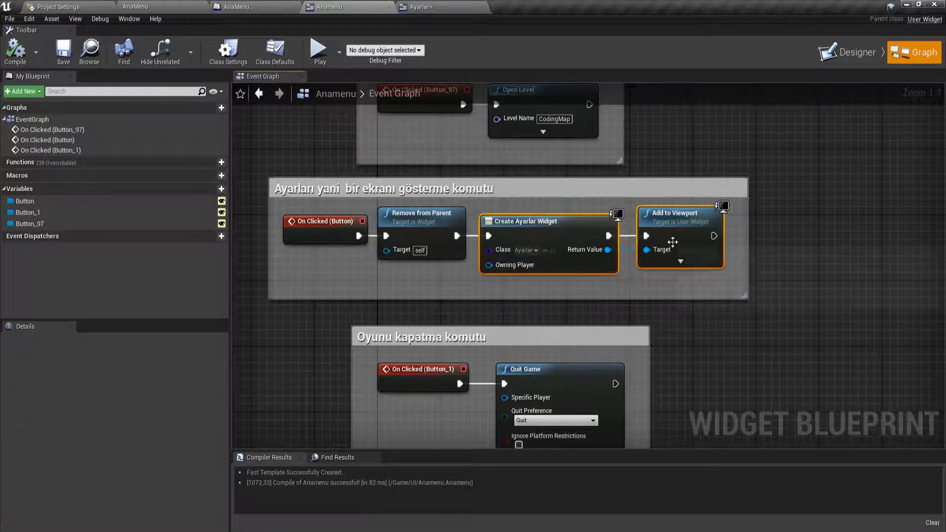
key(ctrl+c)
click(459, 5)
key(ctrl+v)
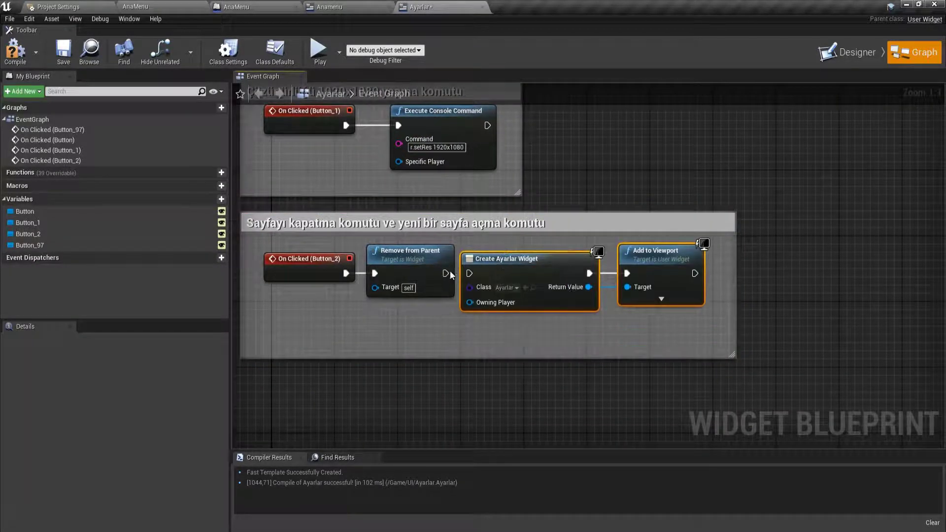
drag(450, 274, 516, 264)
click(536, 320)
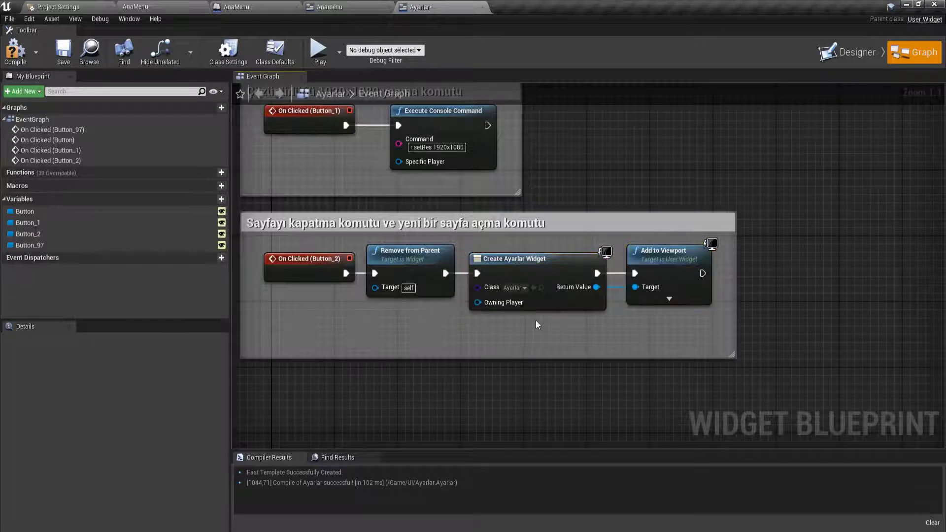
Step: Set the pasted Create Widget class to Anamenu and compile Ayarlar
scroll(525, 286, down, 2)
scroll(575, 329, up, 2)
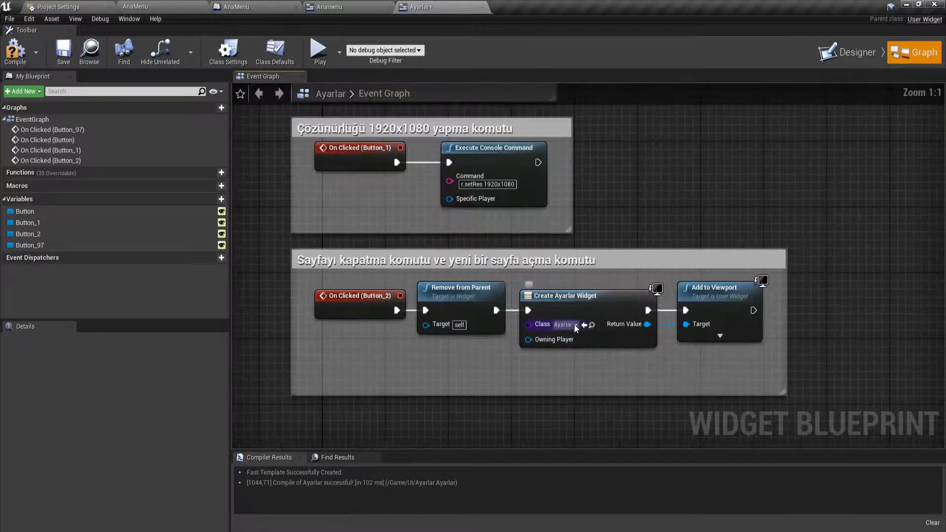
click(575, 325)
click(561, 344)
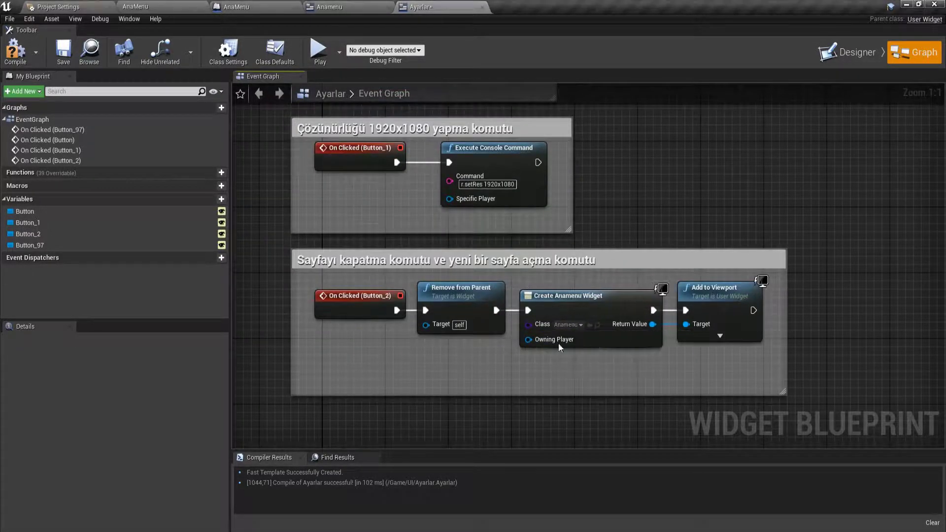
click(16, 54)
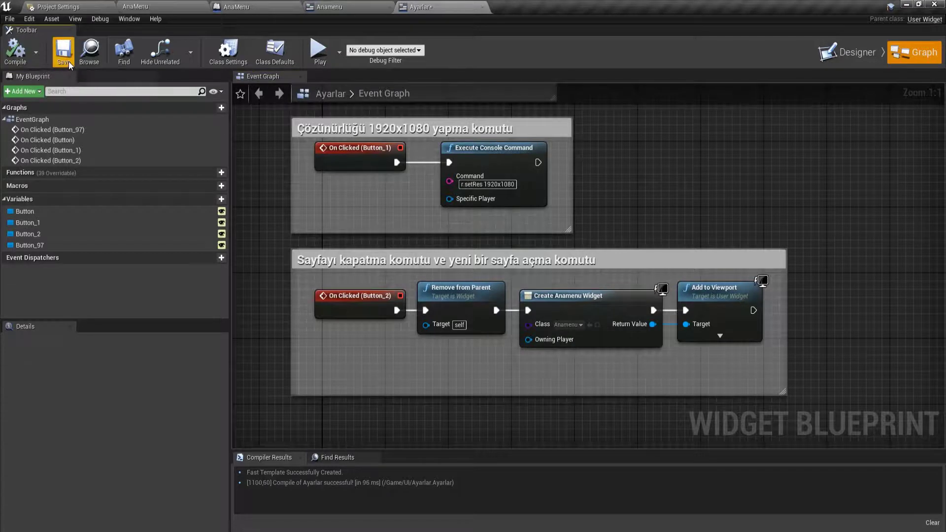
Step: Play the AnaMenu level in the editor, opening settings and going back, then stop
click(161, 6)
click(374, 47)
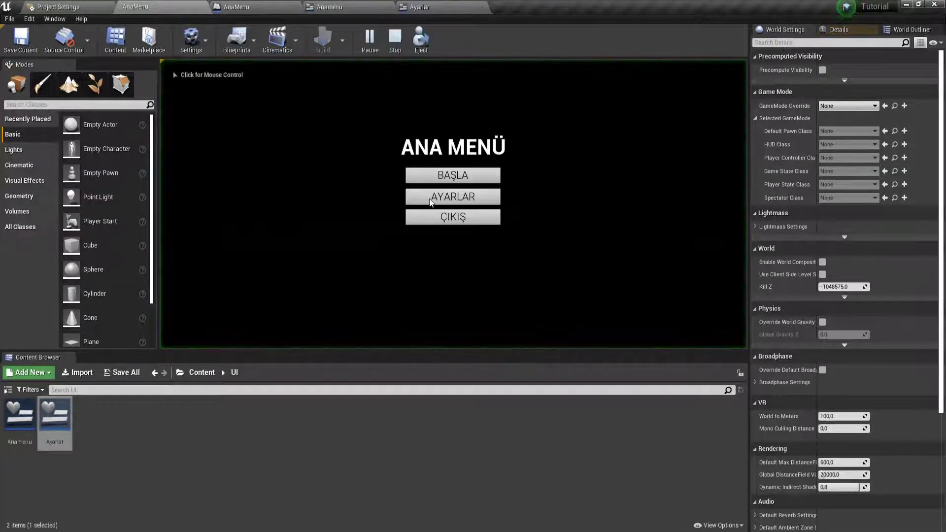
click(453, 196)
click(450, 238)
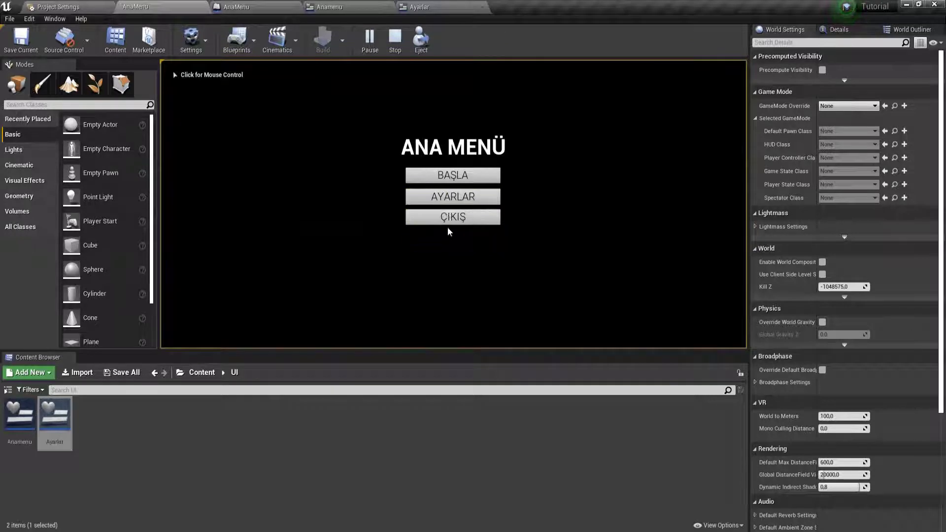
key(shift+F1)
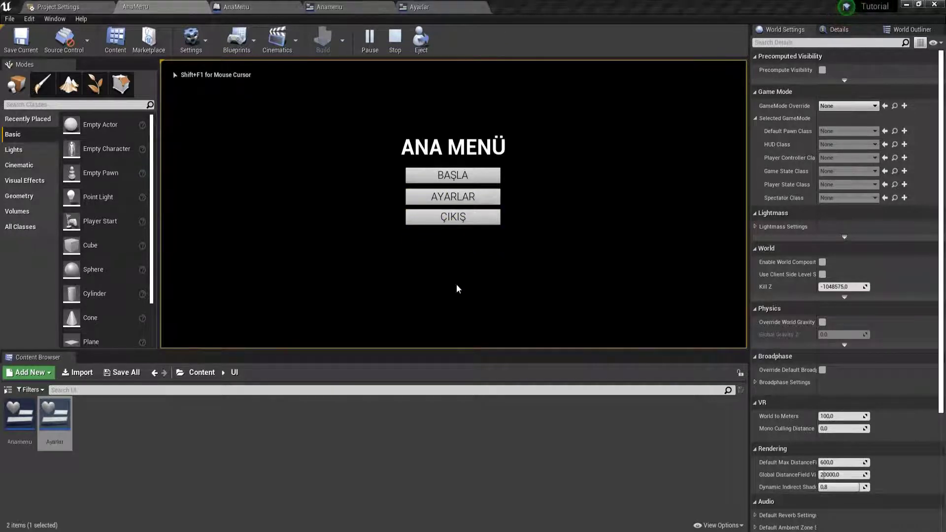
click(445, 241)
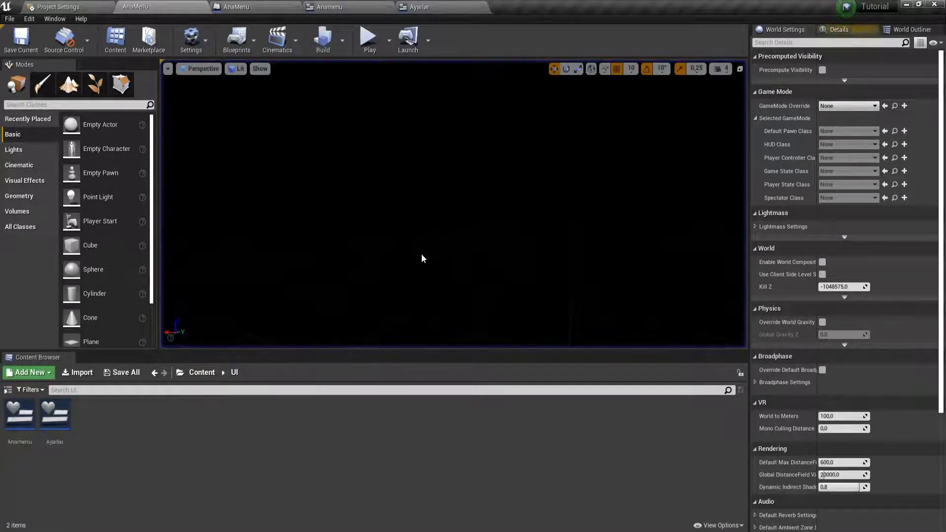
Step: Launch a standalone game and try resolutions 1440x900, 1920x1080 and 1280x720, then quit
click(390, 41)
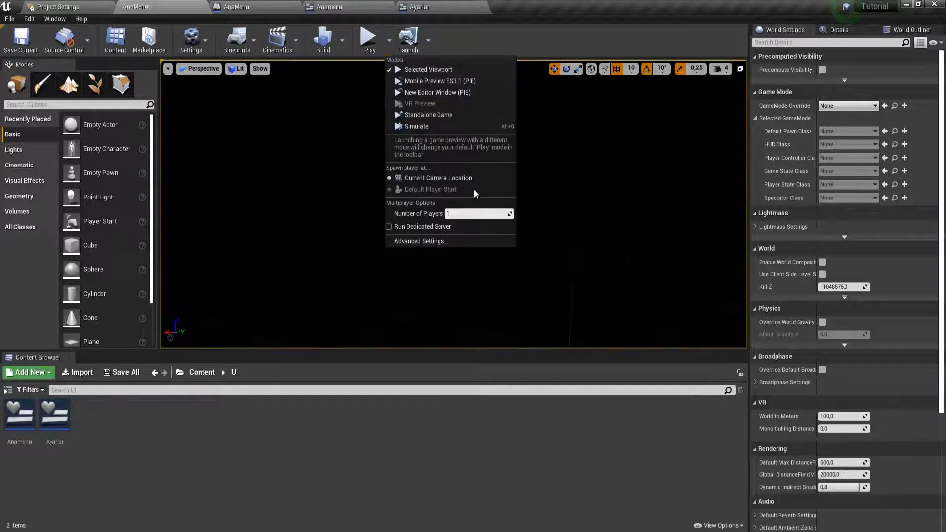
click(418, 92)
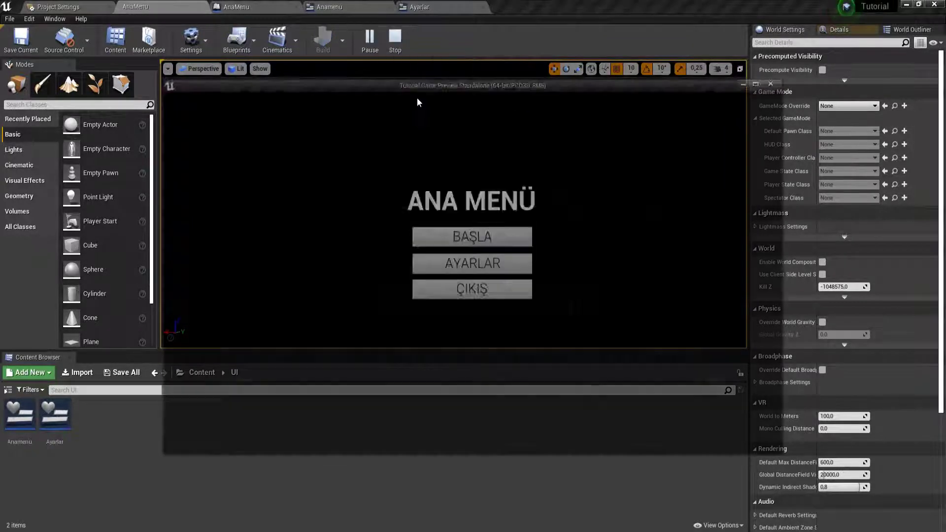
click(437, 266)
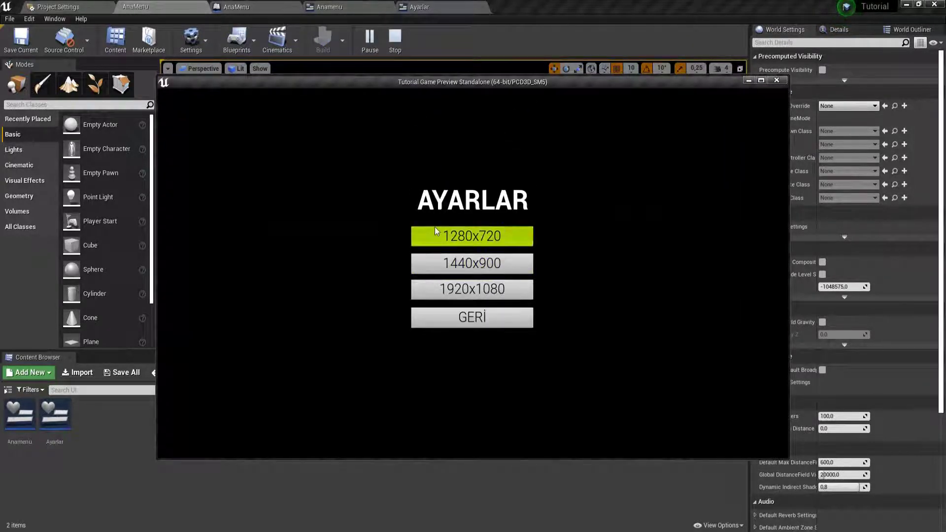
click(446, 267)
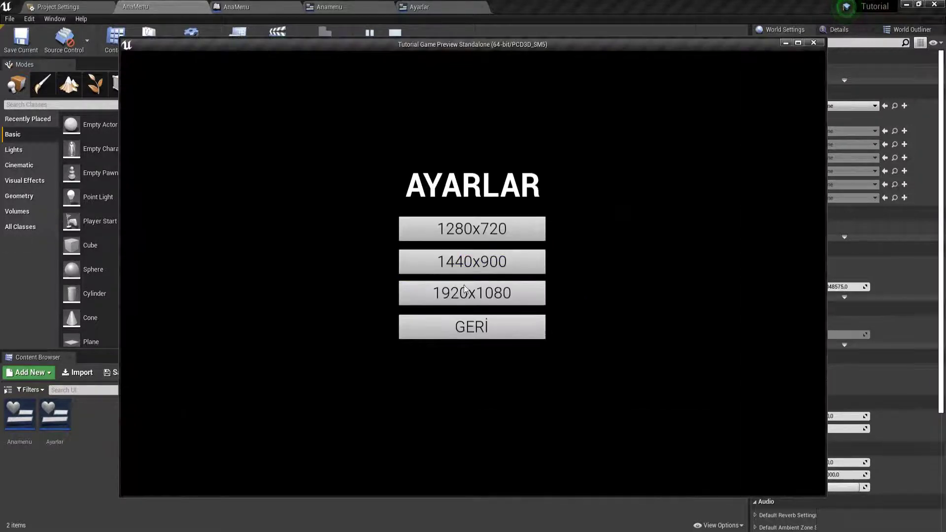
click(459, 290)
click(472, 240)
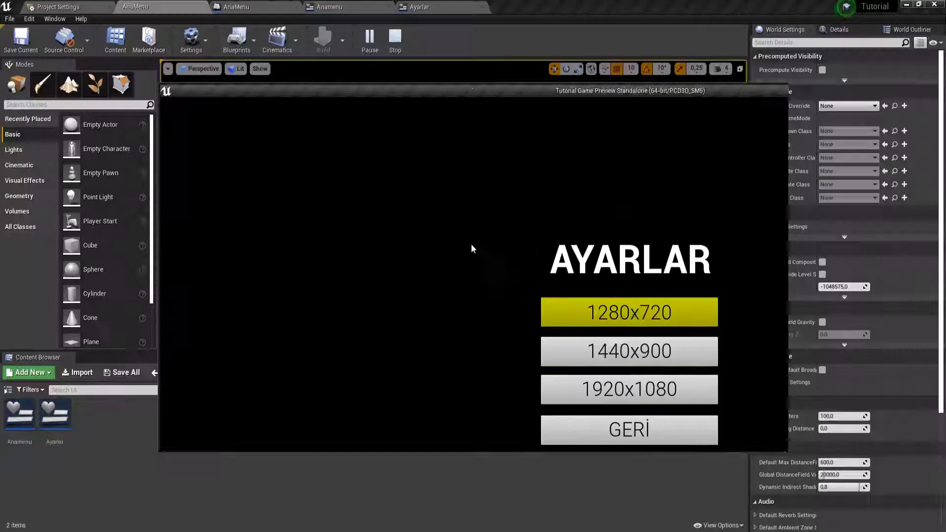
click(434, 318)
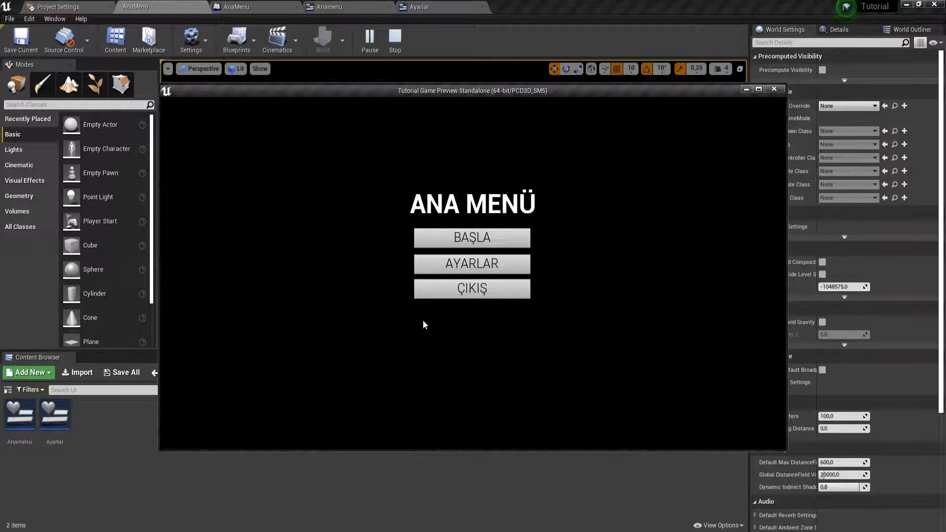
click(468, 289)
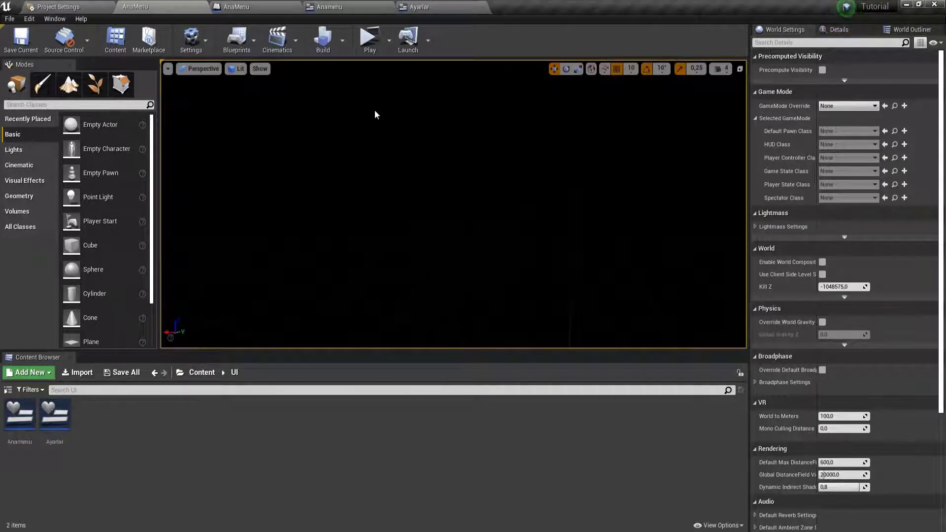
Step: Open the level blueprint and switch back to the level editor
click(195, 39)
click(243, 45)
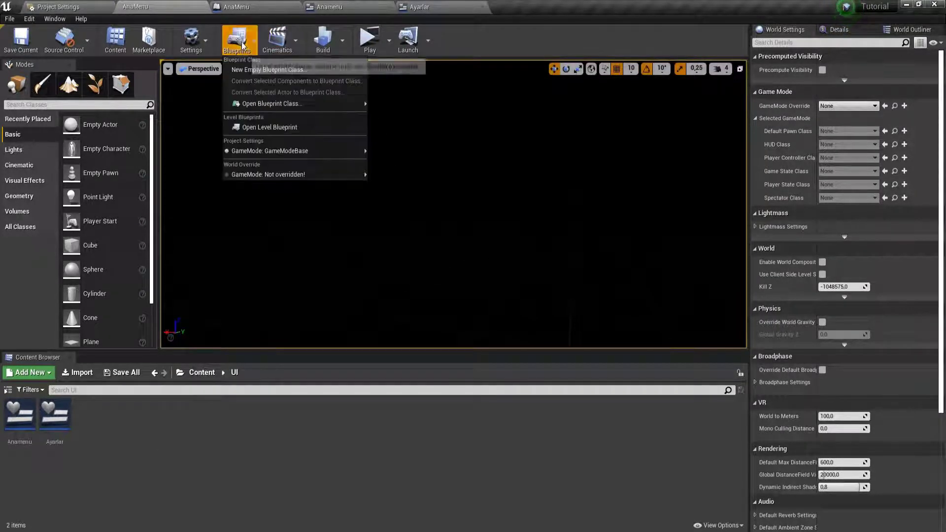
click(251, 127)
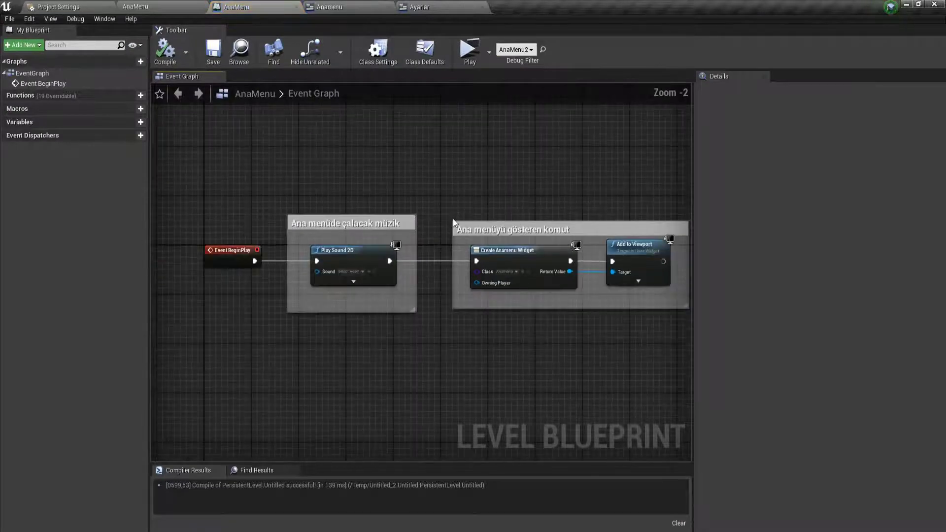
click(136, 6)
Step: Play in the selected viewport to check the ANA MENÜ screen, stop, and return to the level blueprint
click(389, 41)
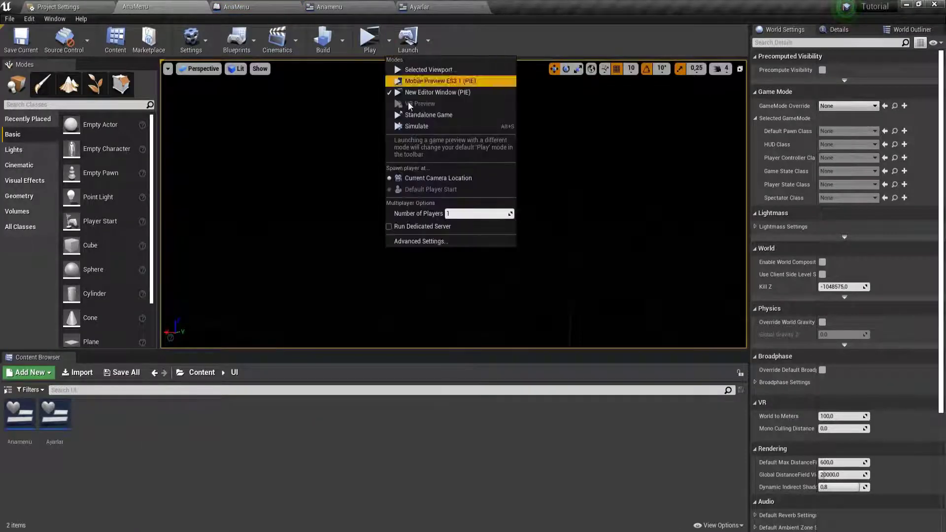
click(427, 70)
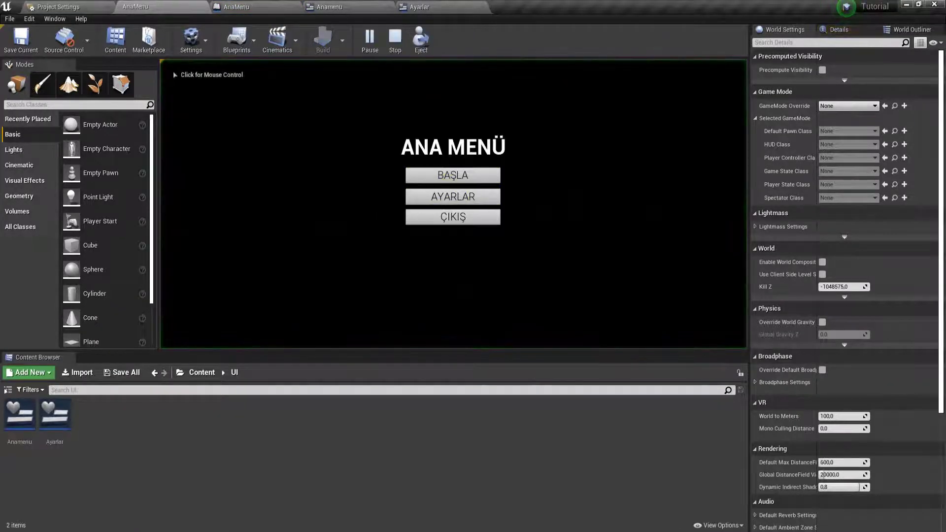
click(173, 71)
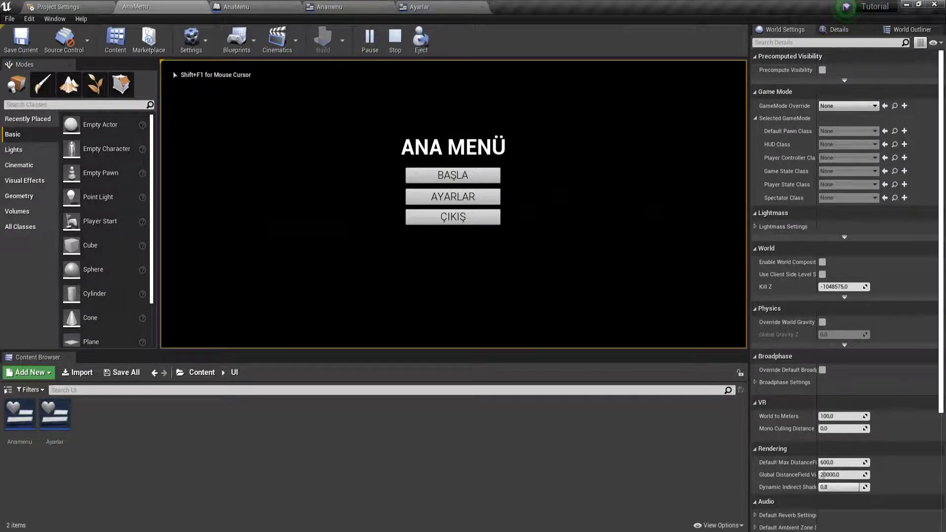
key(shift+F1)
key(super)
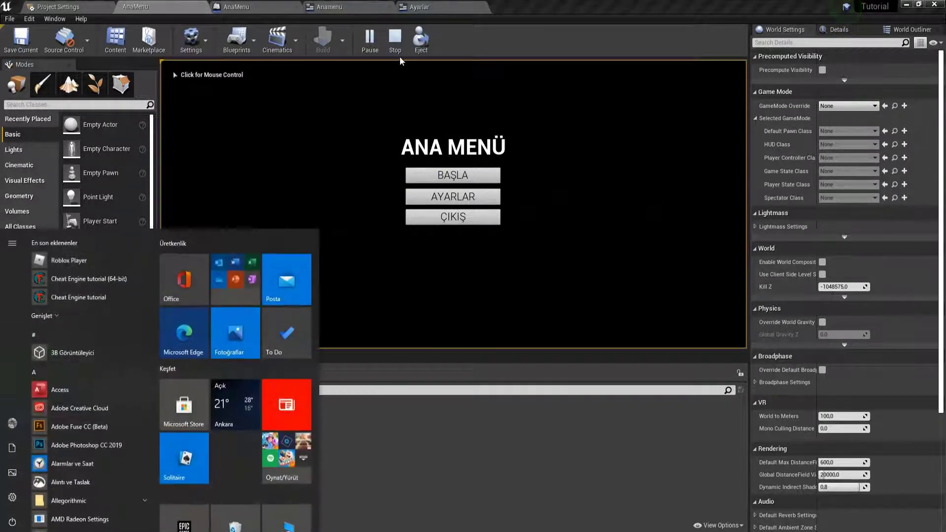
key(super)
click(395, 37)
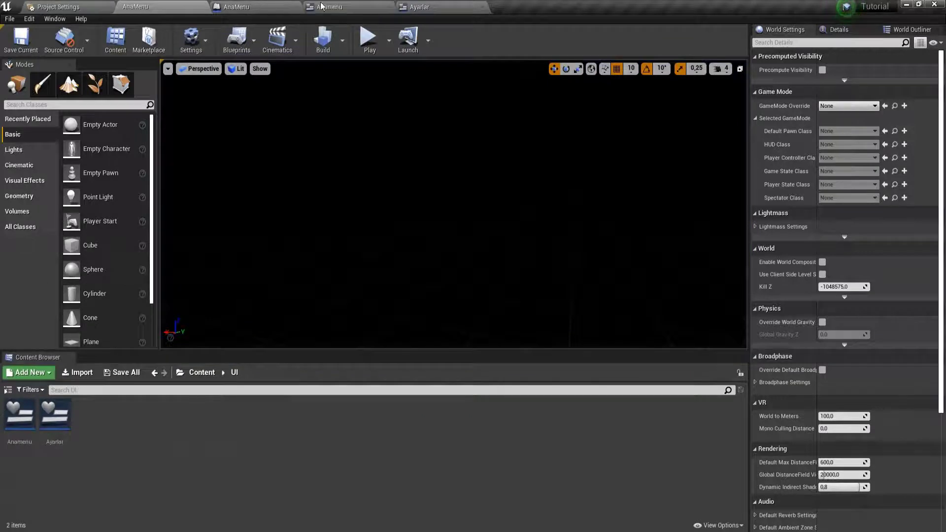
click(266, 6)
right_drag(621, 276, 358, 272)
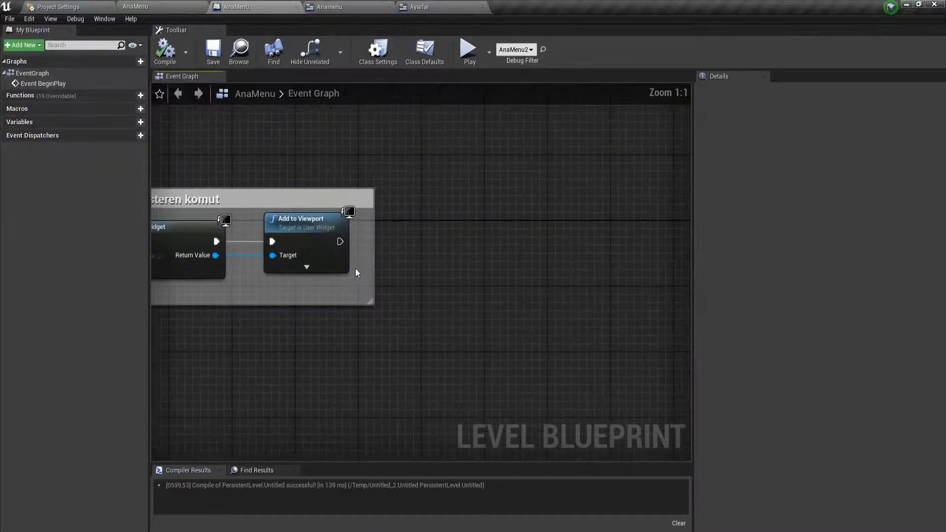
Step: Add Get Player Controller and a SET Show Mouse Cursor node running after Add to Viewport
right_click(318, 335)
text(get pl)
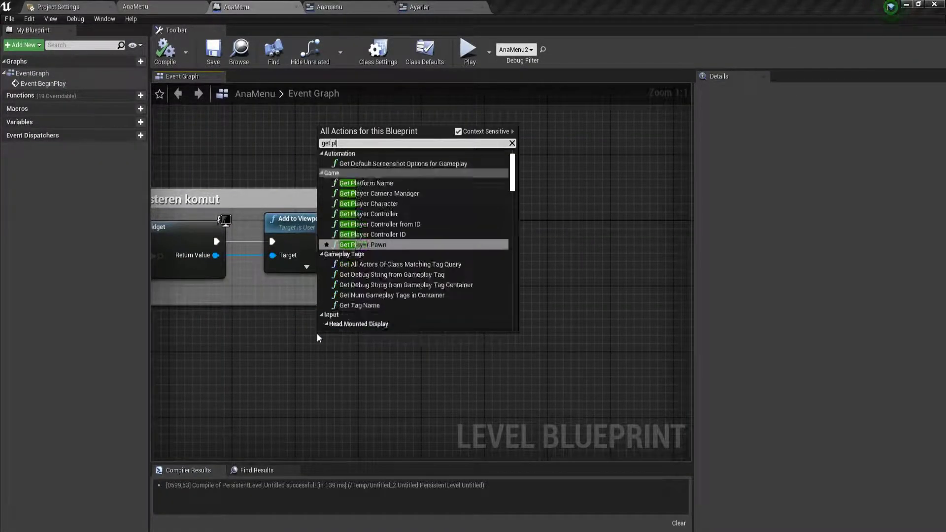
text(ayer con)
key(Return)
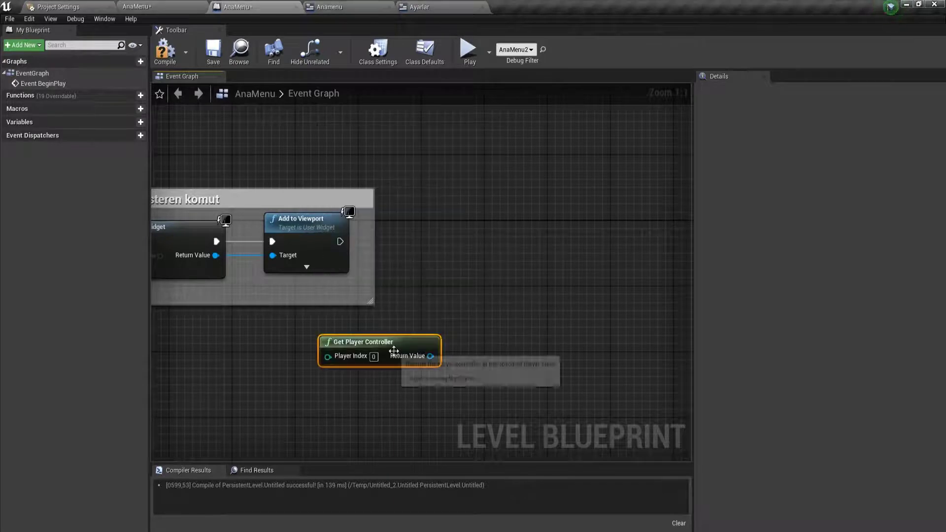
mouse_move(395, 351)
mouse_down()
mouse_move(370, 342)
mouse_move(450, 294)
mouse_up()
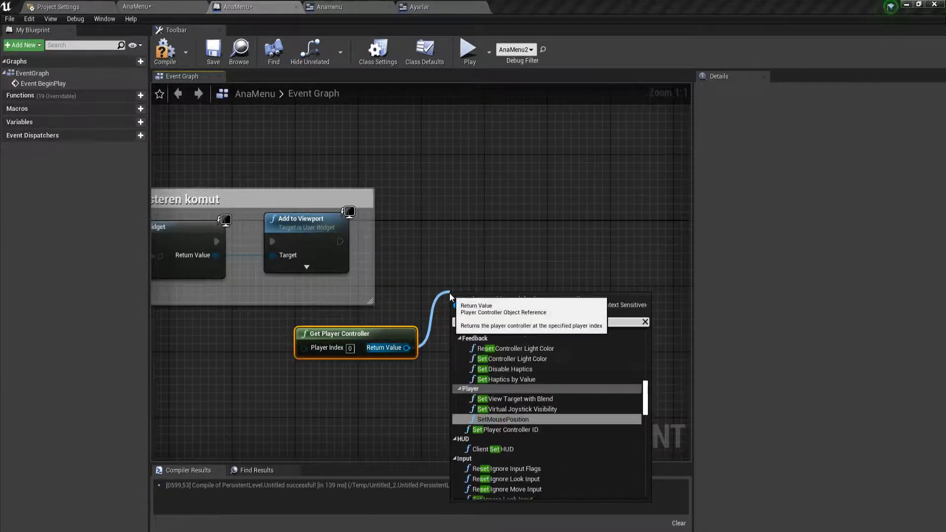
text(show mouse)
key(Return)
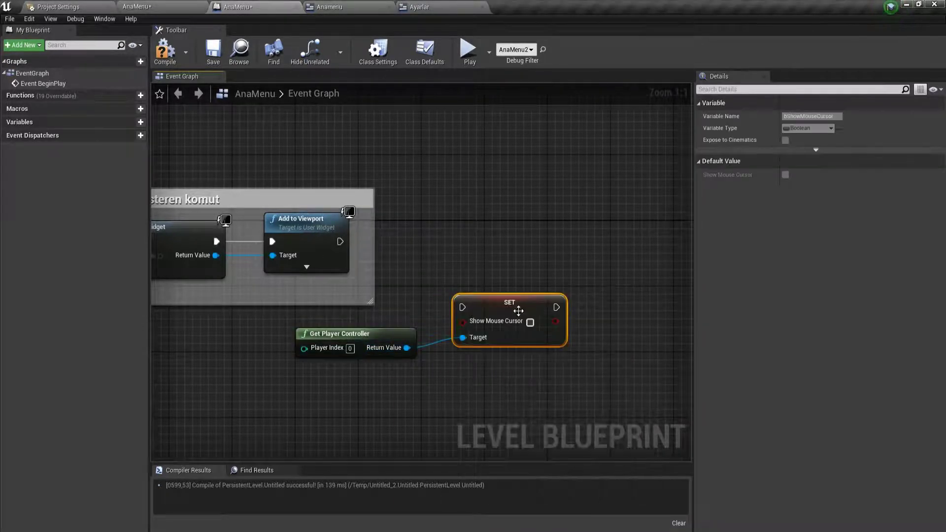
mouse_move(519, 310)
mouse_down()
mouse_move(511, 253)
mouse_move(340, 241)
mouse_up()
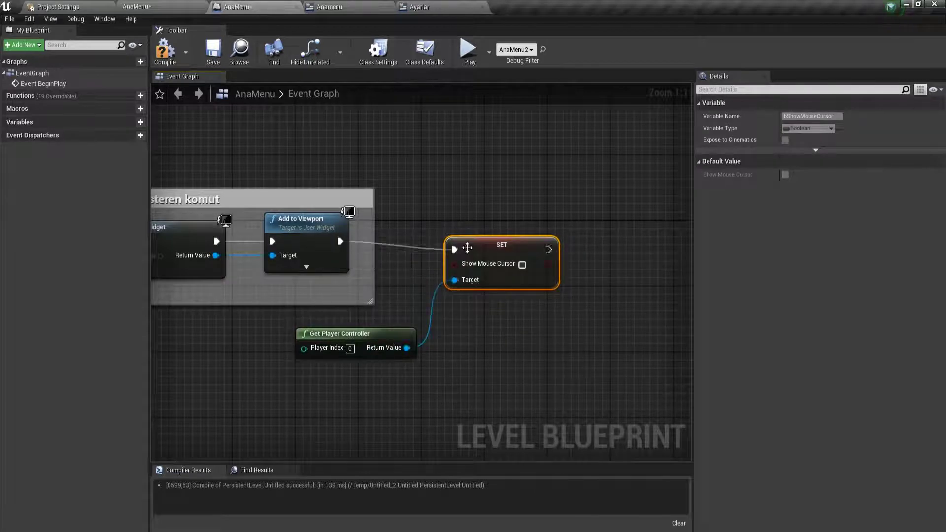
drag(467, 248, 468, 240)
drag(377, 338, 512, 303)
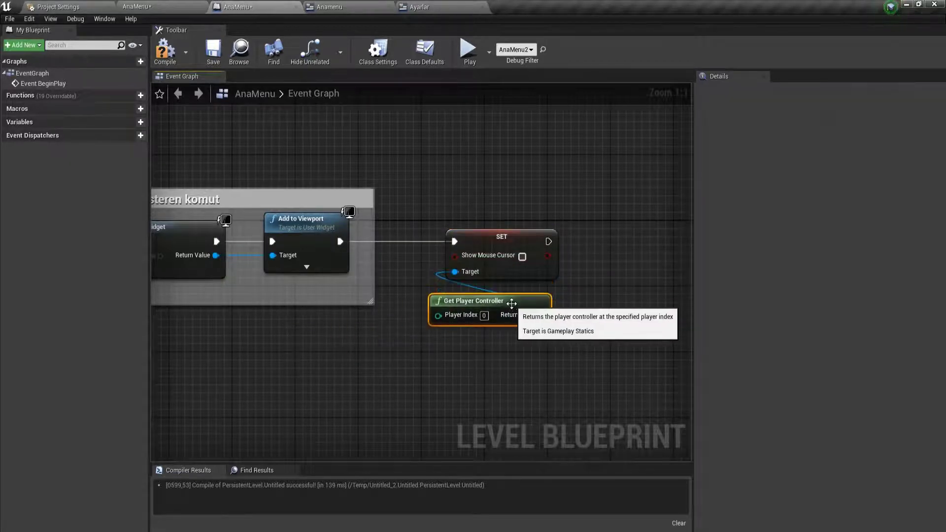
Step: Wrap both nodes in a comment titled 'Farenin oyunda gözükmesini sağlayan kod' and tidy them
right_drag(511, 303, 485, 333)
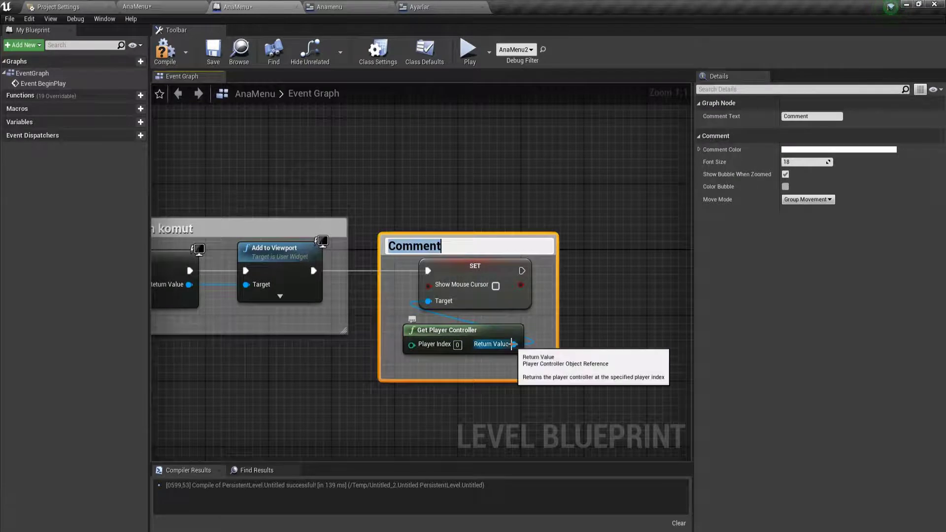
text(FA)
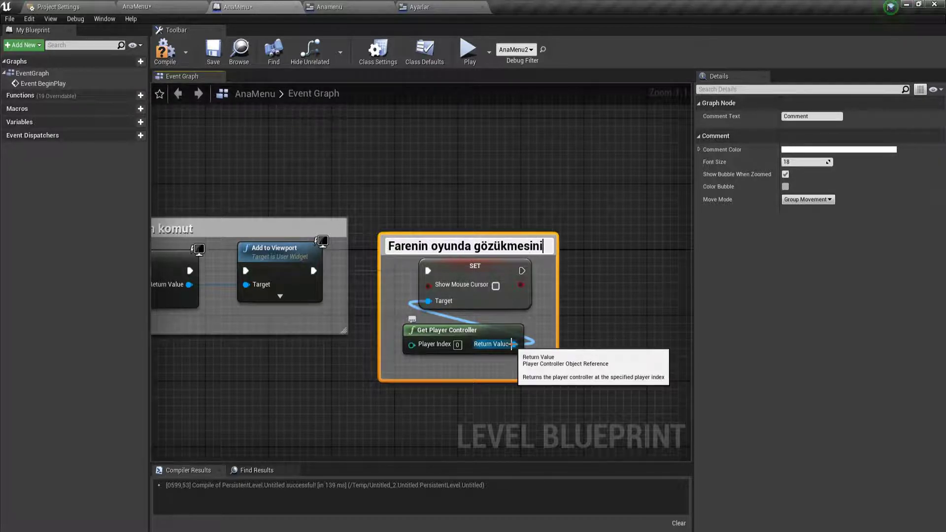
text(sağlayan kod)
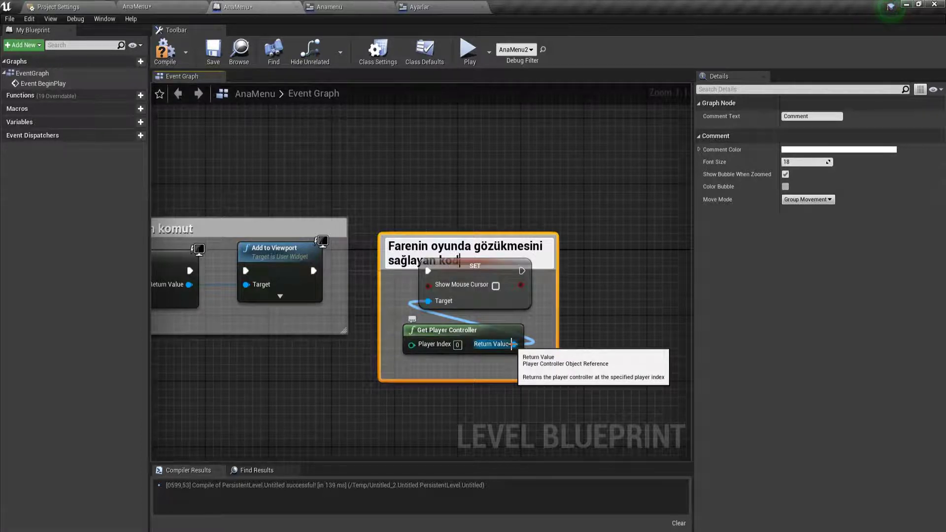
key(Return)
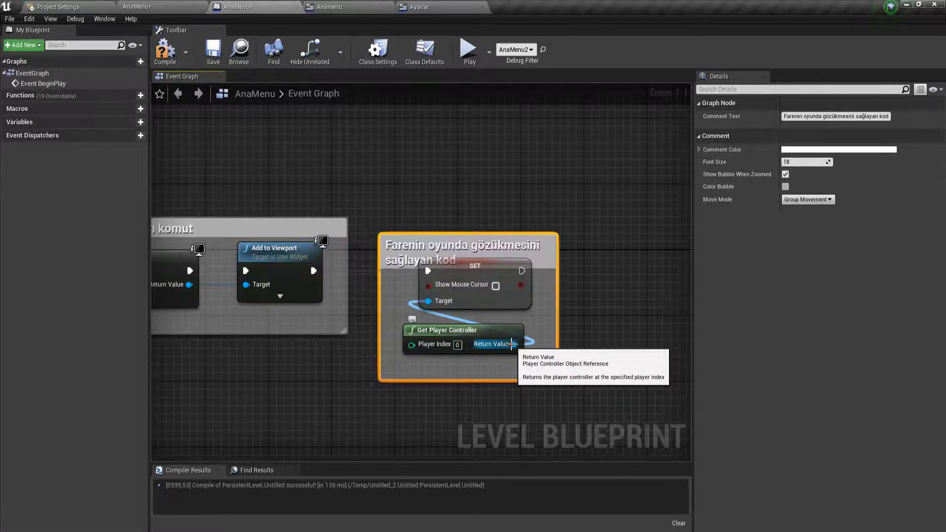
drag(419, 233, 419, 201)
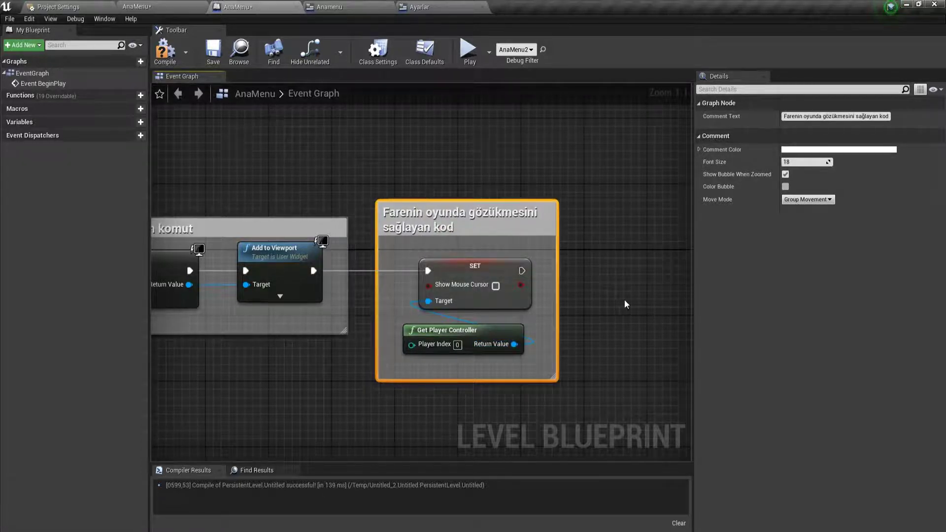
drag(557, 291, 667, 291)
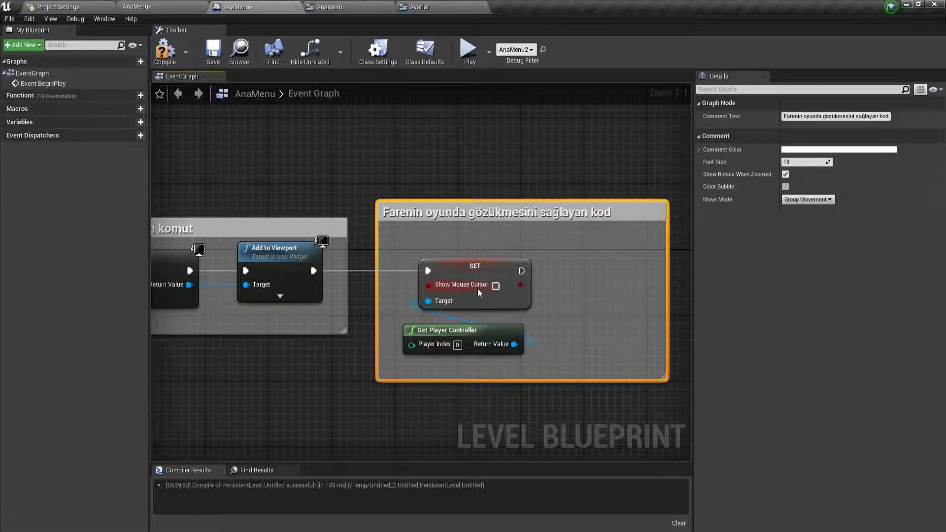
drag(427, 285, 607, 276)
drag(464, 331, 455, 297)
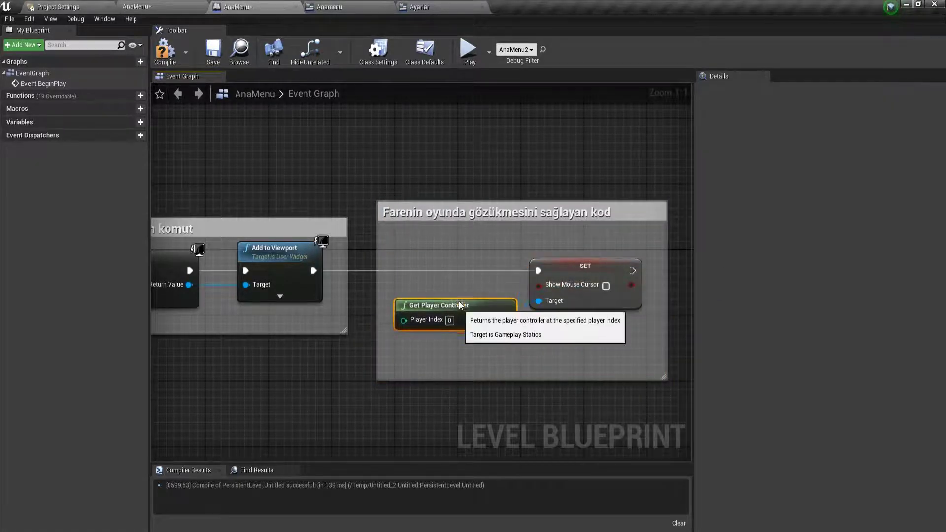
right_drag(514, 343, 414, 369)
Step: Check Show Mouse Cursor, then compile and save the level blueprint
click(505, 311)
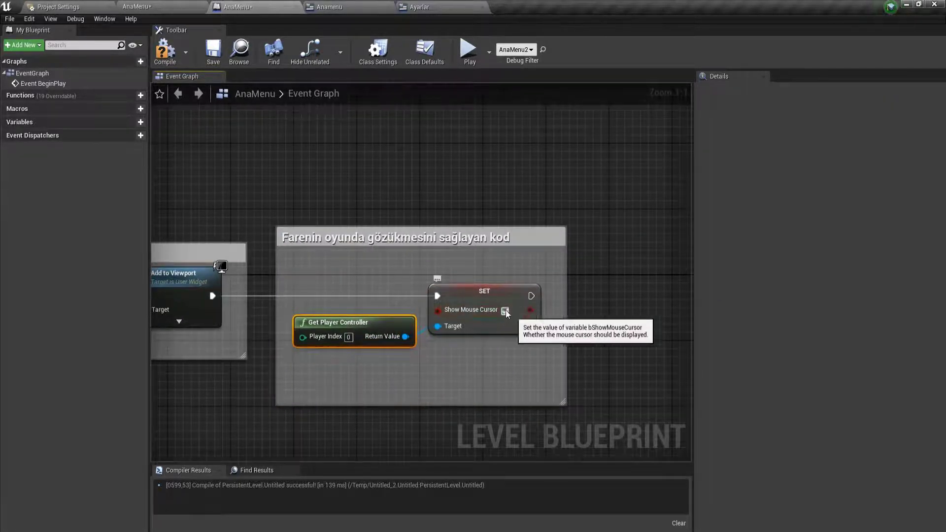
click(166, 50)
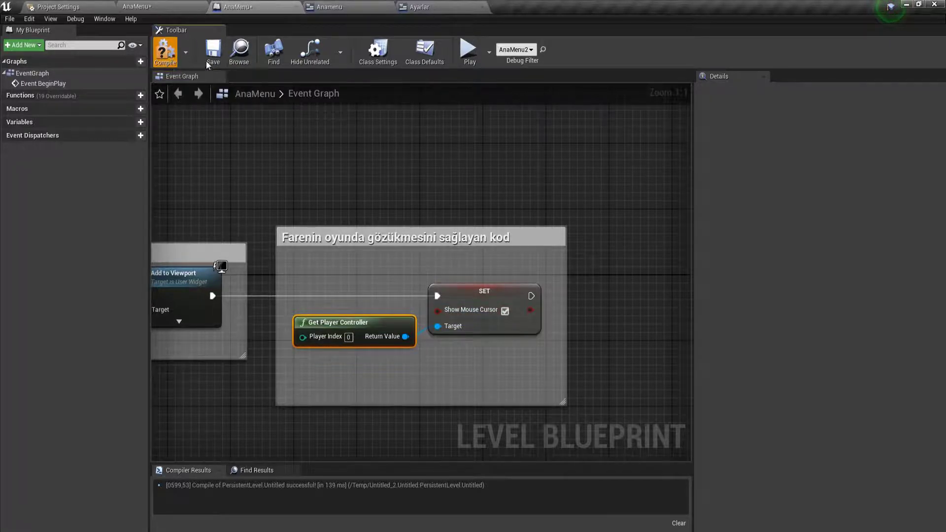
click(213, 50)
click(154, 5)
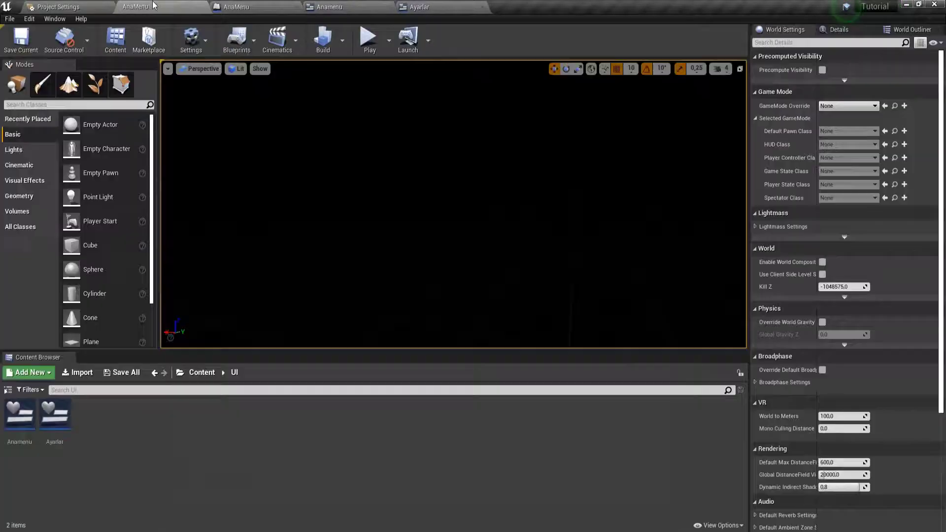
click(369, 39)
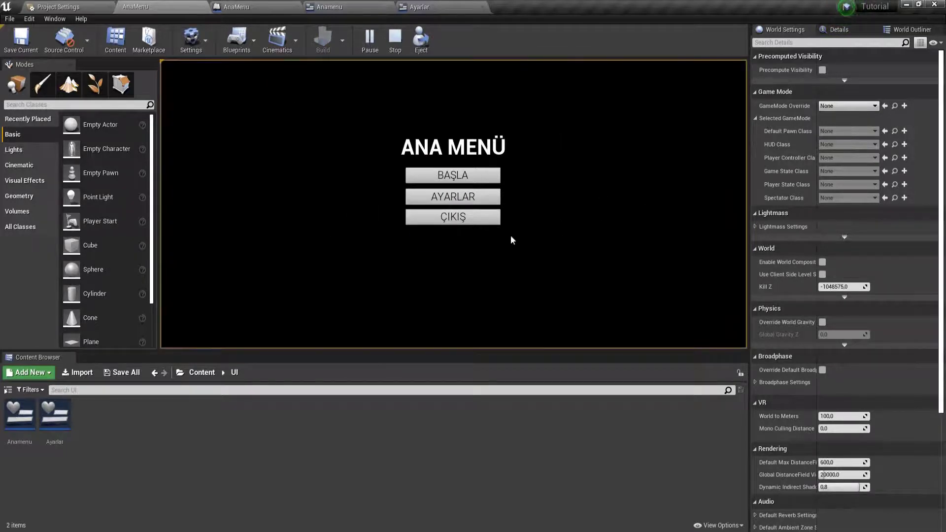
click(446, 217)
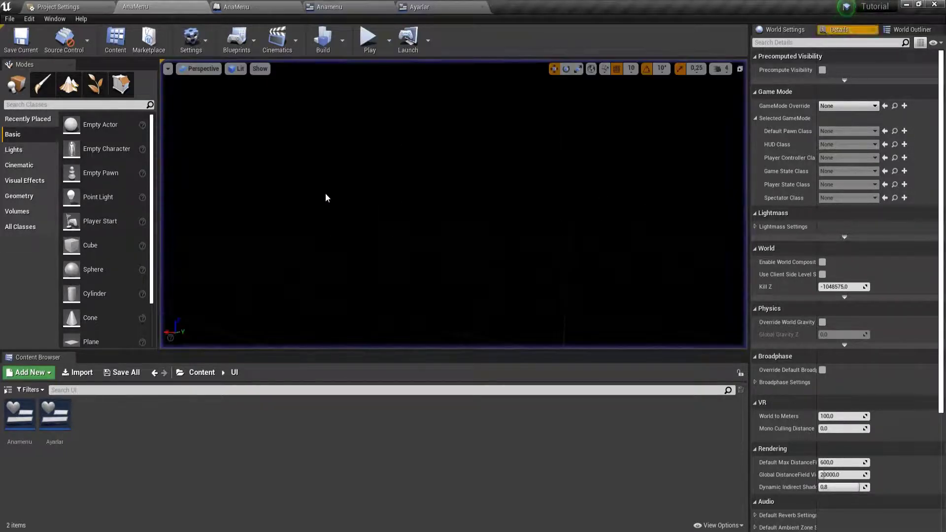
click(347, 72)
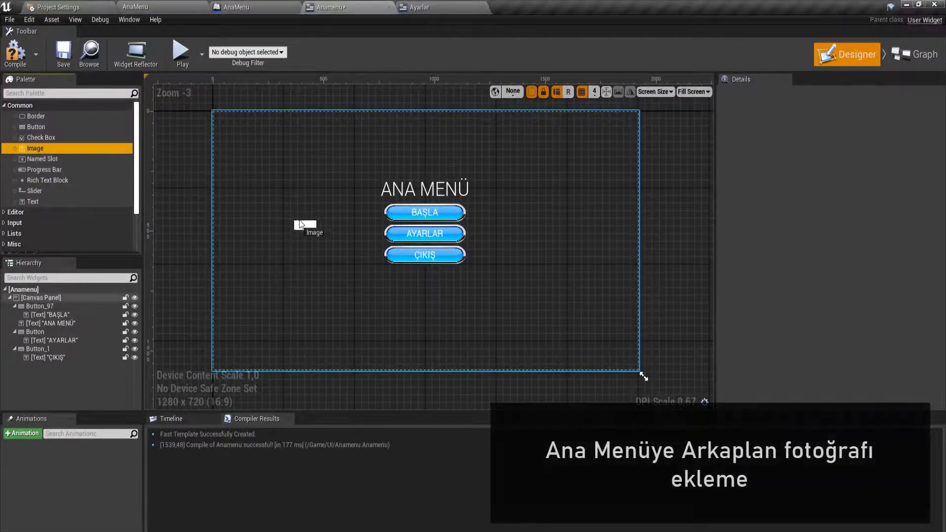
Step: Add an Image to the Anamenu canvas and set its size values to 0
drag(28, 148, 298, 215)
scroll(299, 215, up, 6)
scroll(310, 213, up, 3)
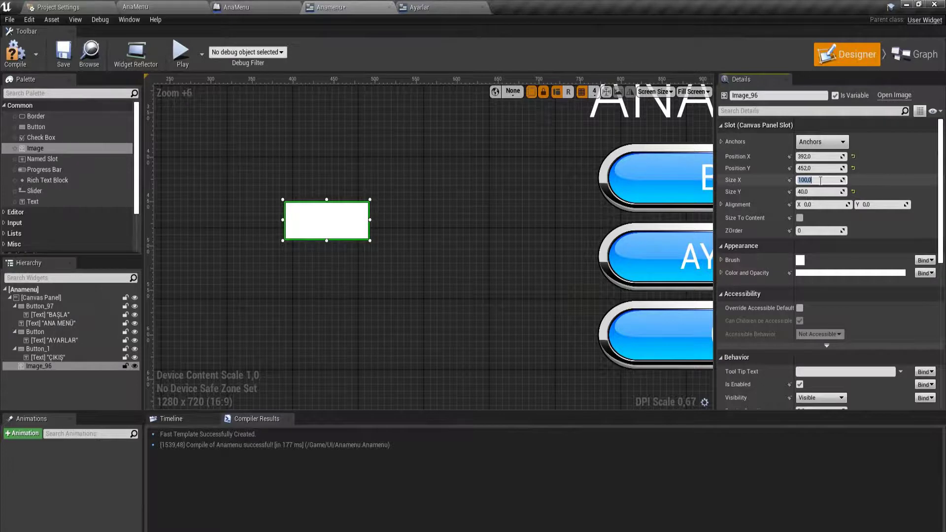
text(0)
key(Return)
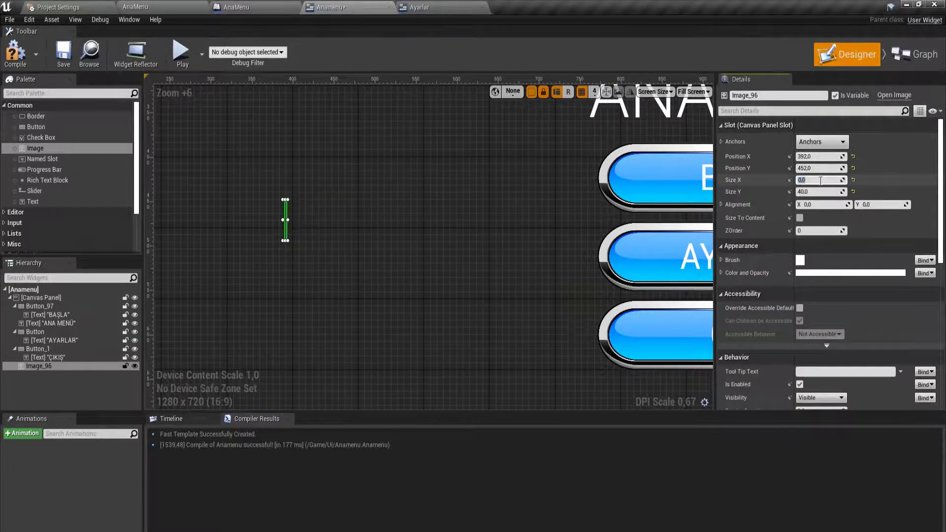
click(816, 190)
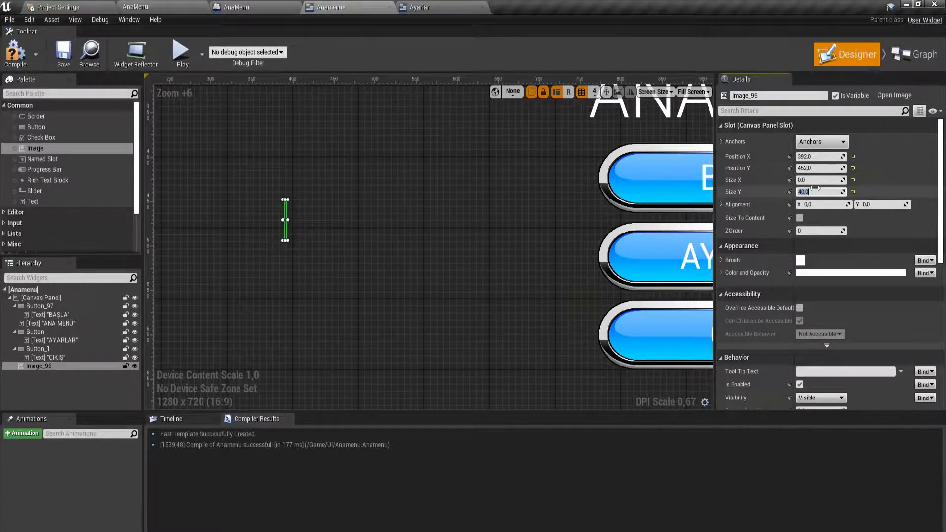
text(0)
key(Return)
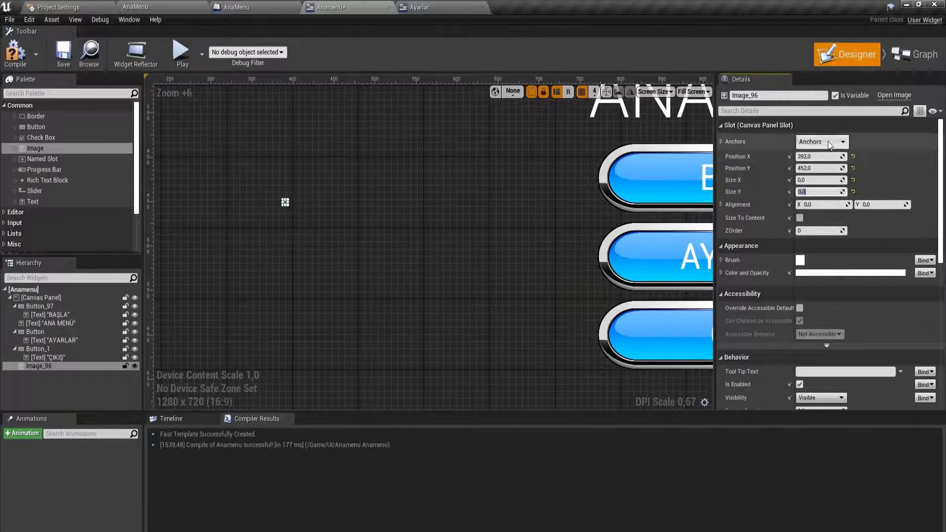
Step: Anchor the image to stretch full-screen with left, right and bottom offsets of 0
click(829, 144)
click(895, 261)
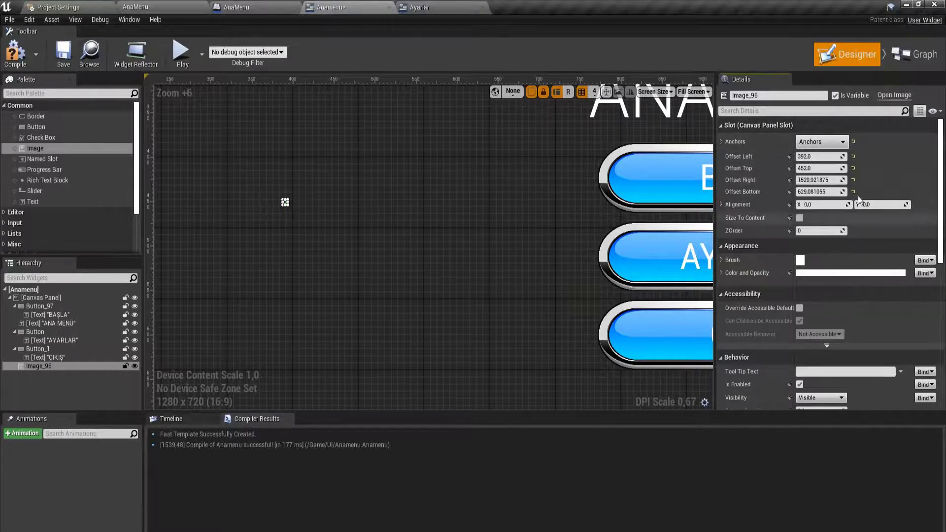
click(854, 156)
click(832, 180)
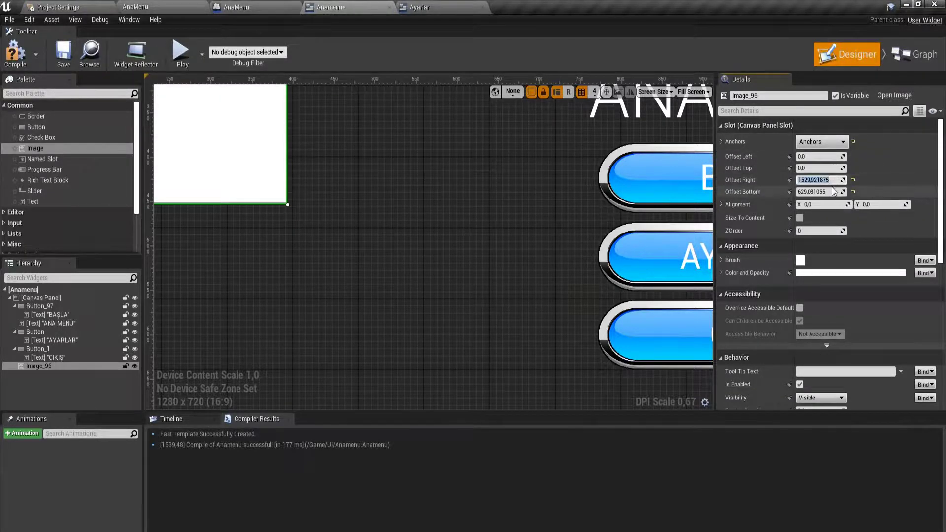
text(0)
key(Return)
click(834, 191)
text(0)
key(Return)
Step: Set the image's ZOrder to -1 so it sits behind the buttons
scroll(501, 189, down, 3)
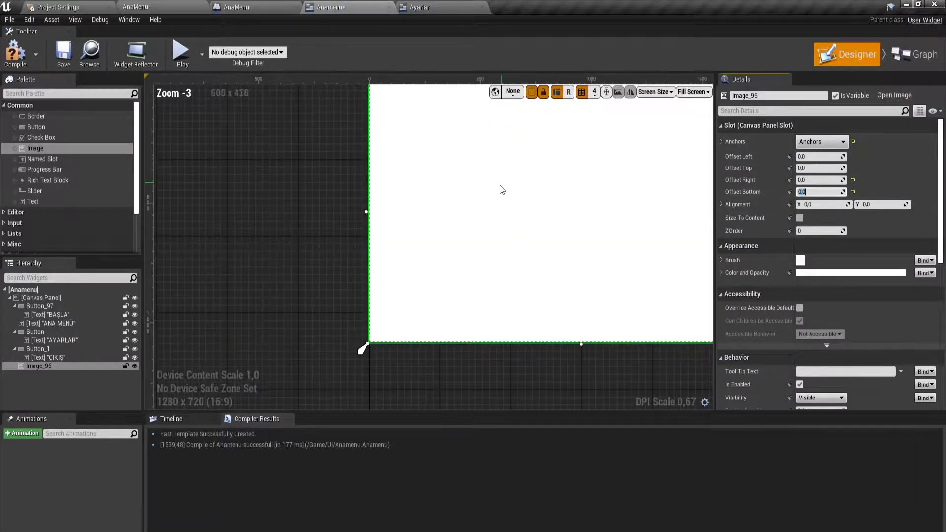
scroll(390, 203, down, 2)
scroll(427, 211, up, 2)
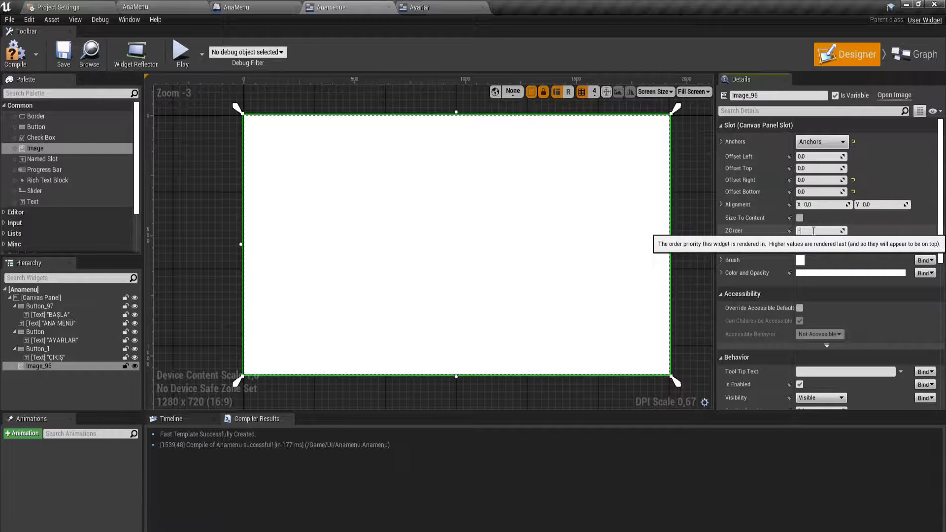
text(1)
key(Return)
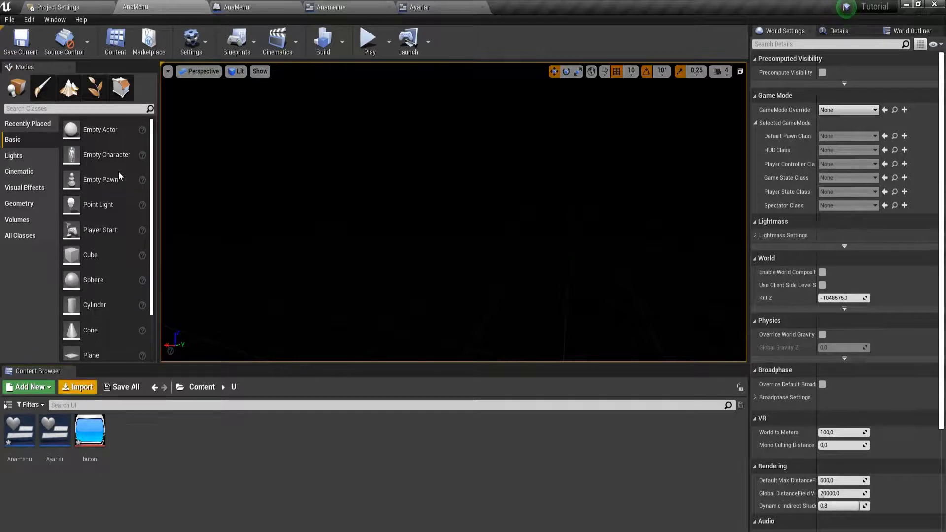
Step: Import nastya-friday-game-background-3 from Masaüstü into Content/UI, save it, and return to Anamenu
click(42, 113)
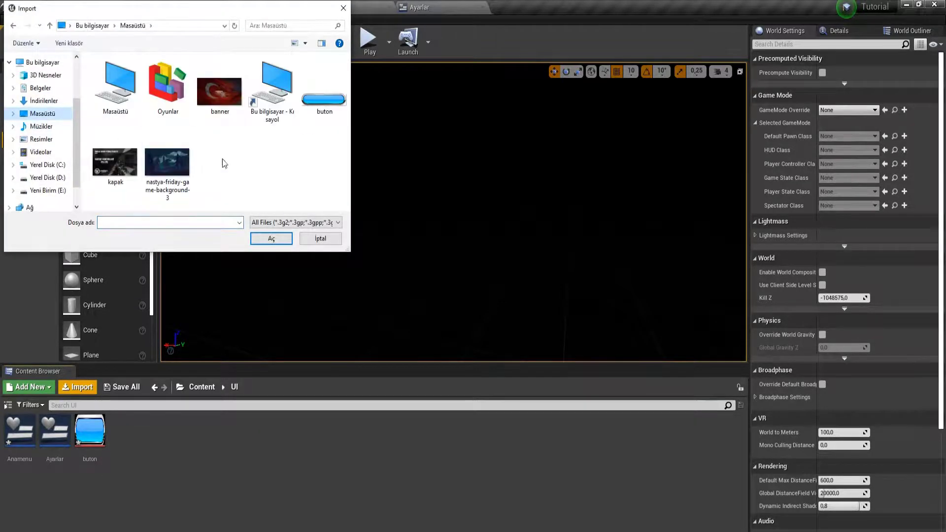
double_click(167, 162)
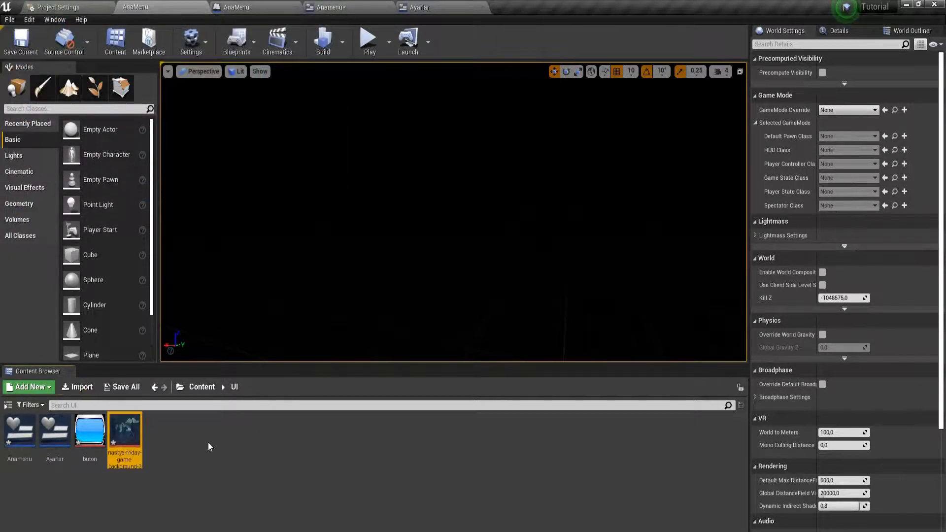
click(122, 388)
click(561, 386)
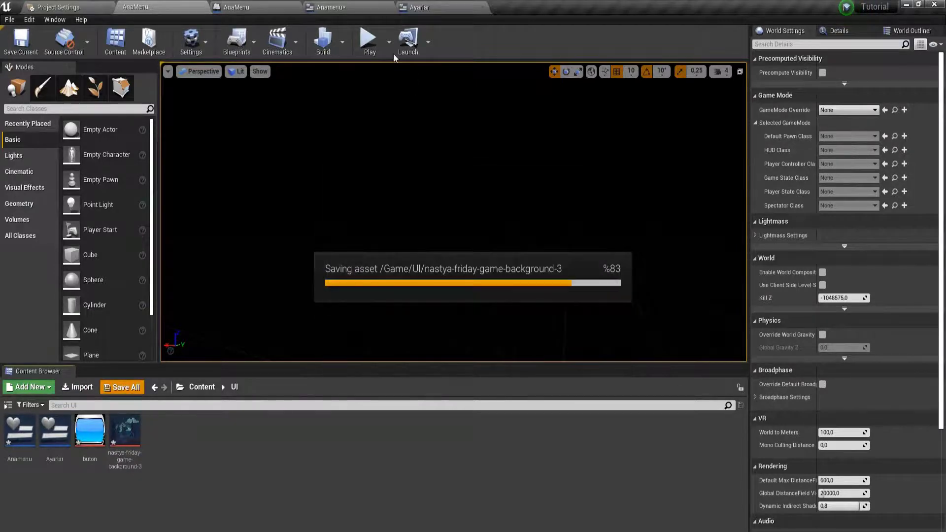
click(412, 6)
click(348, 6)
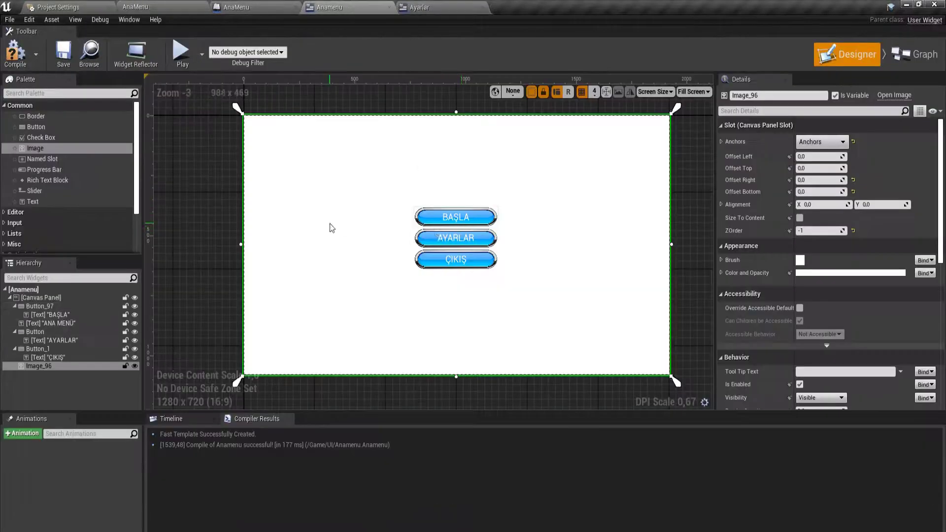
Step: Set Image_96's brush image to the nastya-friday-game-background-3 night-forest picture
click(721, 260)
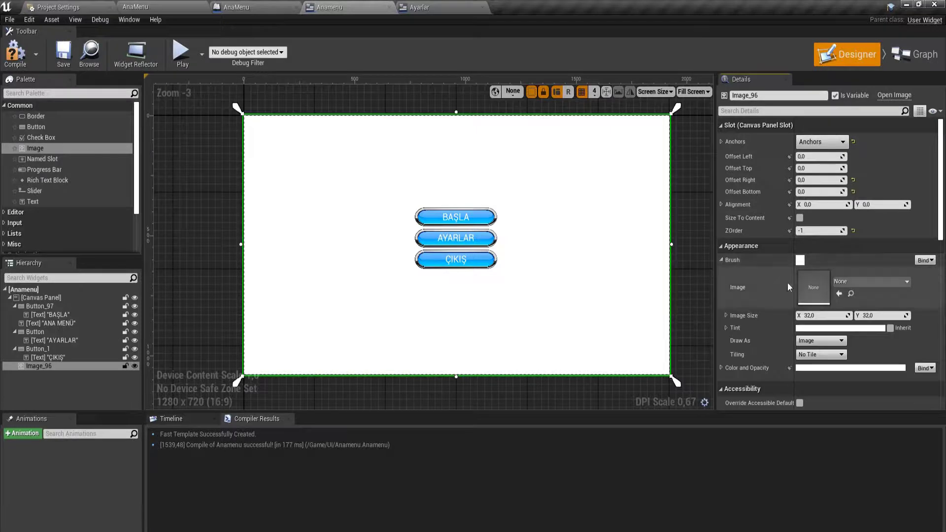
click(850, 282)
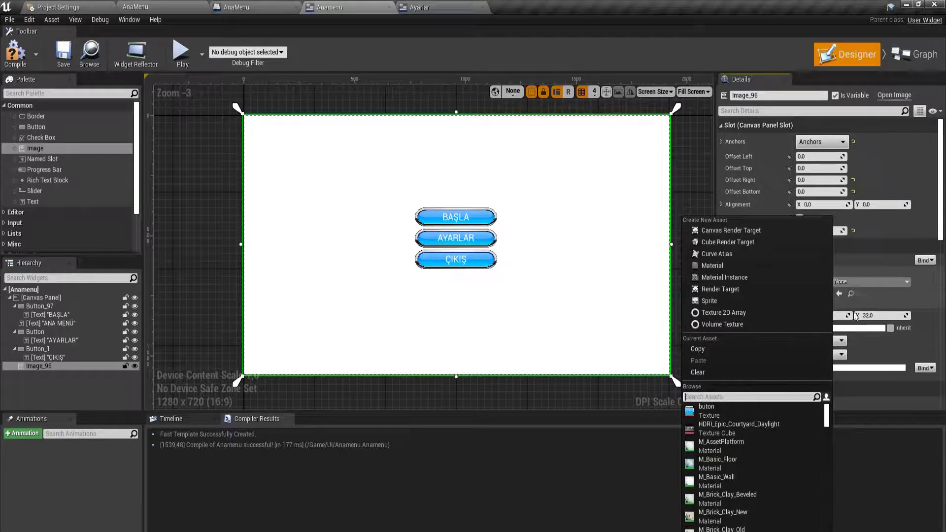
click(806, 433)
click(867, 282)
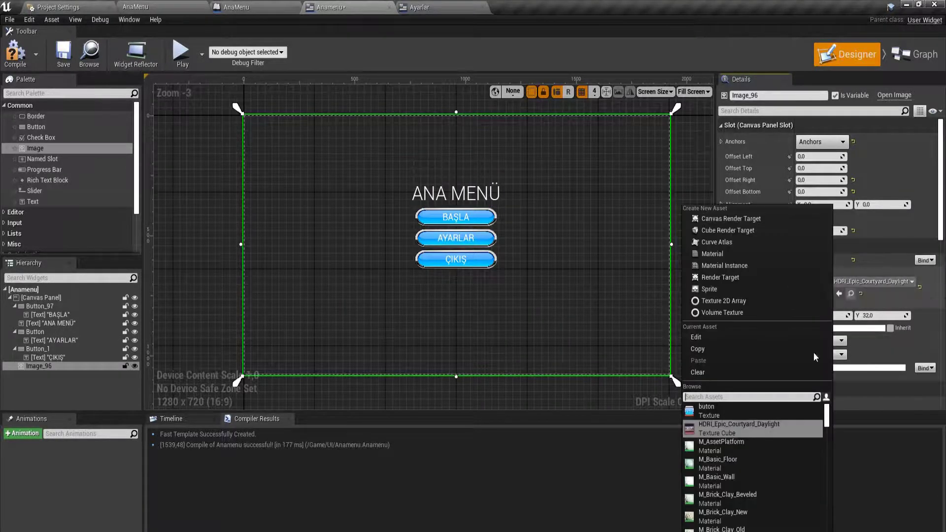
scroll(695, 481, down, 3)
scroll(695, 480, down, 5)
scroll(708, 480, down, 5)
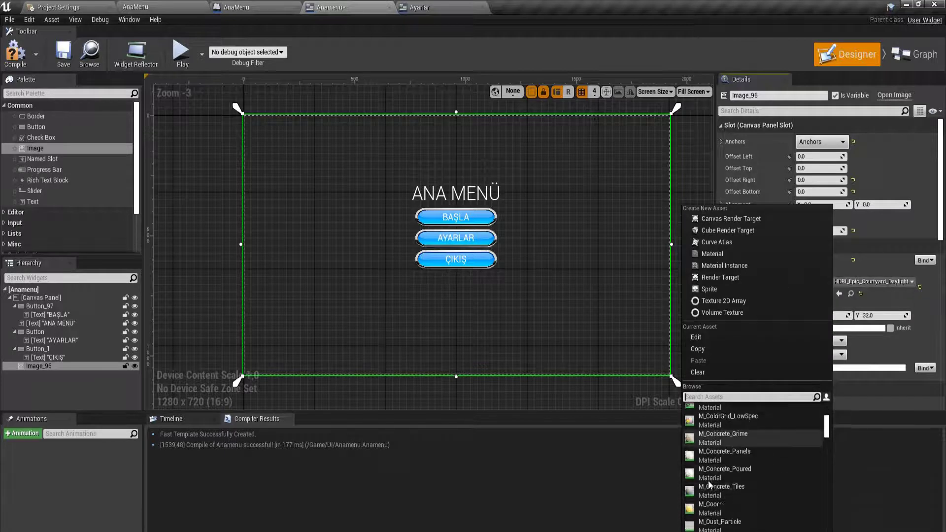
scroll(710, 477, down, 5)
scroll(713, 476, down, 5)
scroll(714, 475, down, 5)
scroll(723, 488, down, 5)
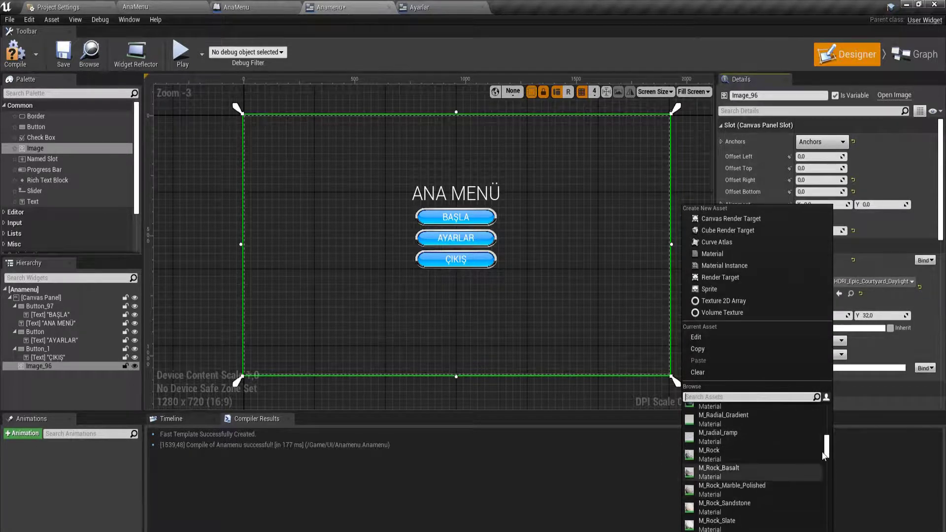
drag(826, 461, 829, 506)
click(181, 6)
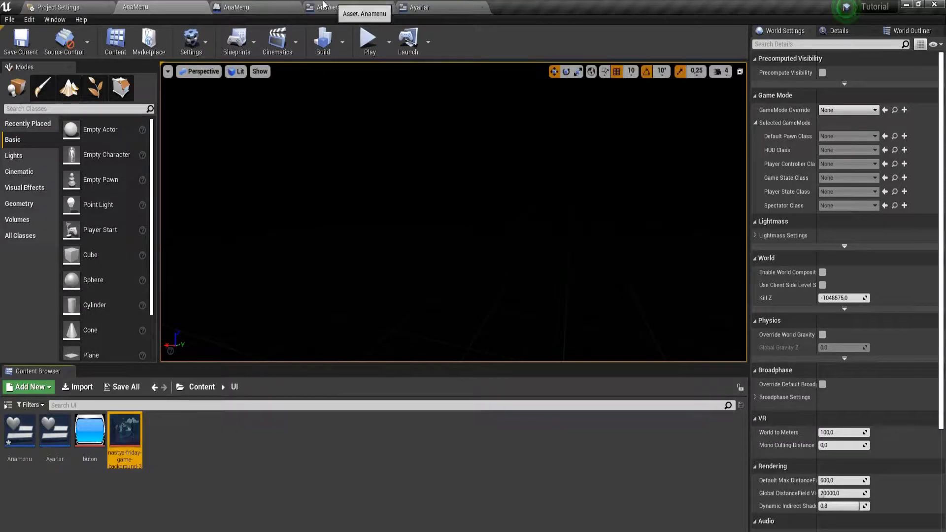
click(340, 7)
click(838, 293)
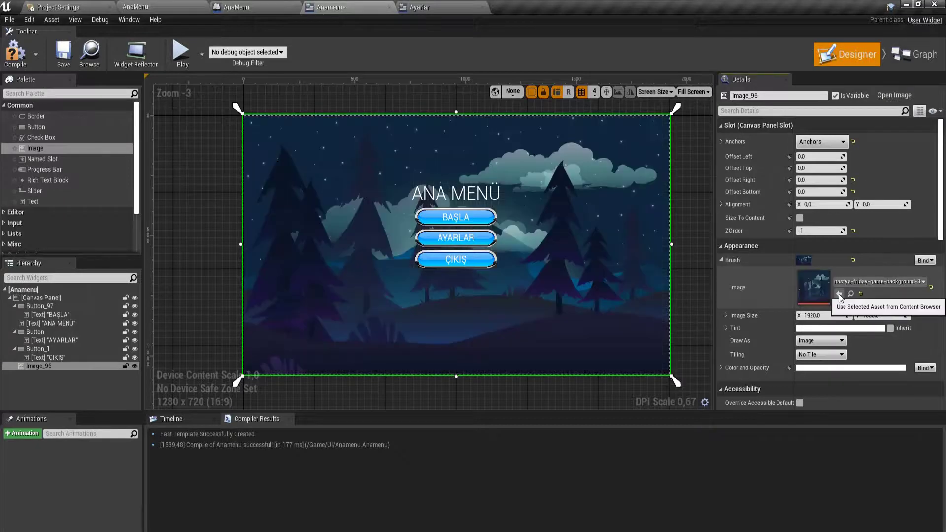
Step: Change the ANA MENÜ title's typeface to Bold
click(677, 244)
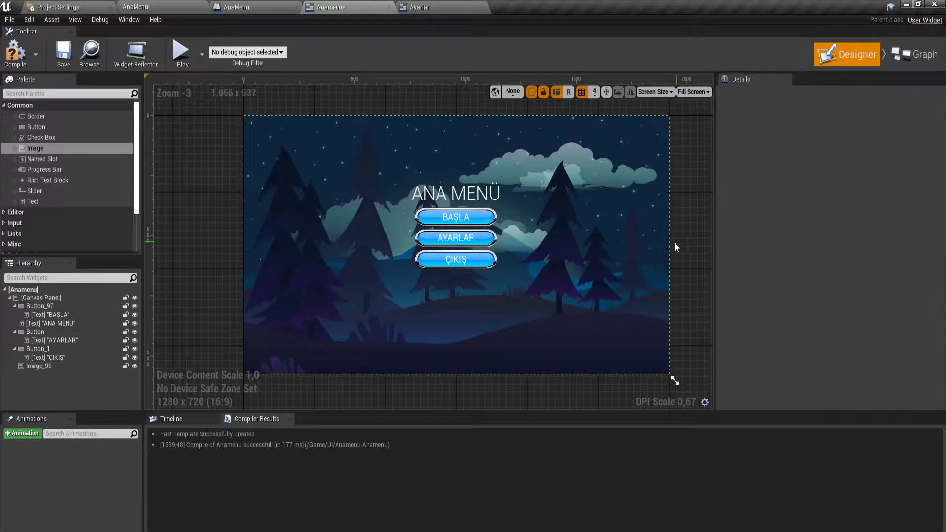
scroll(492, 193, up, 3)
click(492, 194)
click(821, 333)
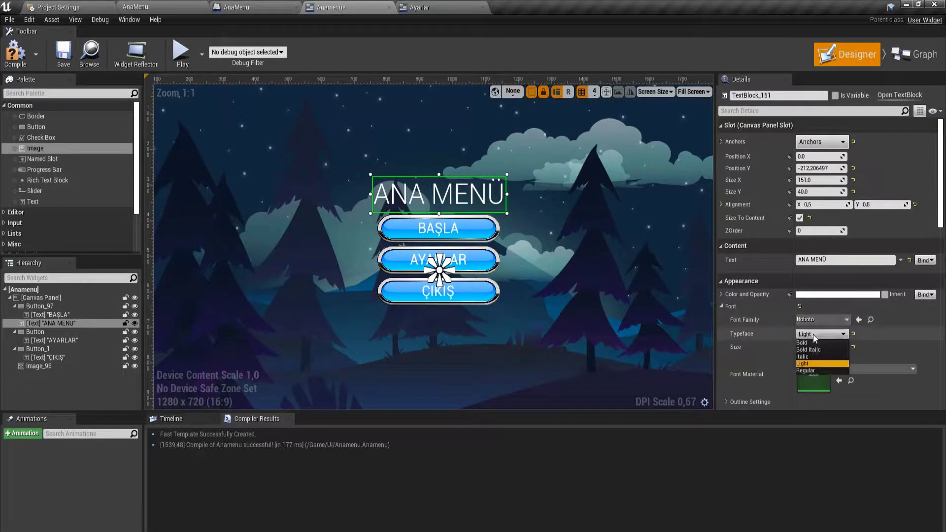
click(815, 345)
click(641, 306)
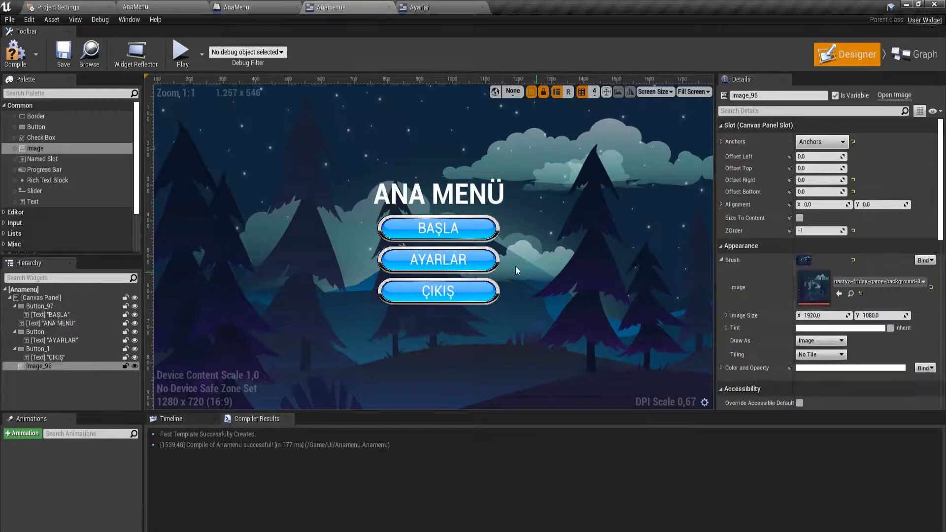
scroll(359, 203, down, 2)
scroll(366, 204, down, 1)
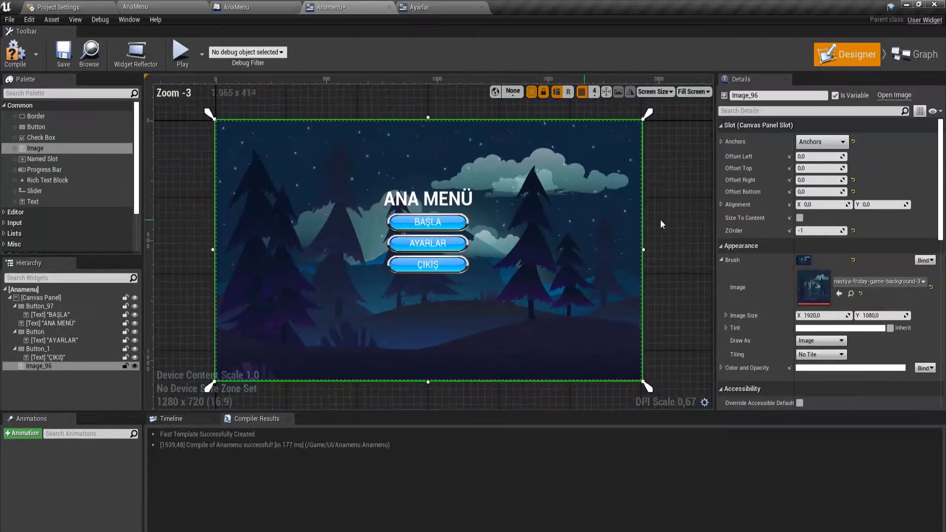
click(705, 225)
scroll(543, 222, up, 4)
scroll(455, 211, up, 3)
click(455, 212)
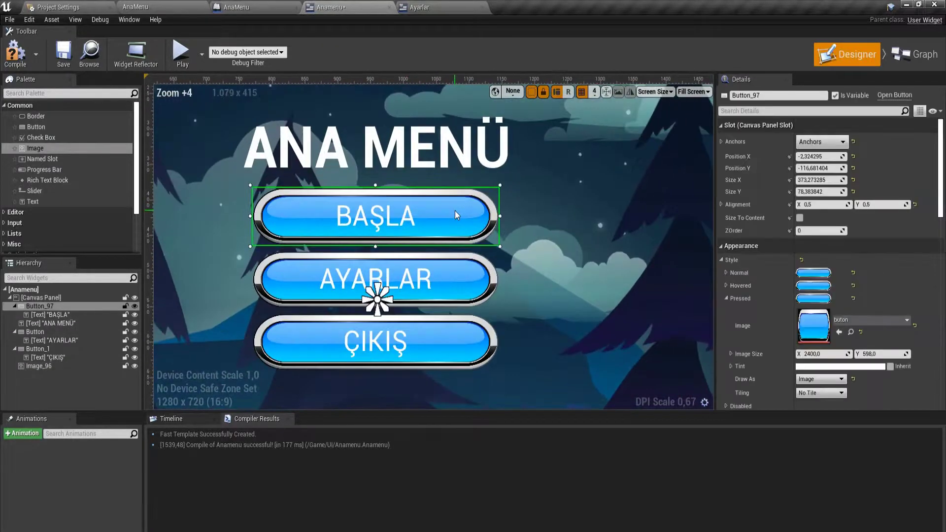
click(726, 273)
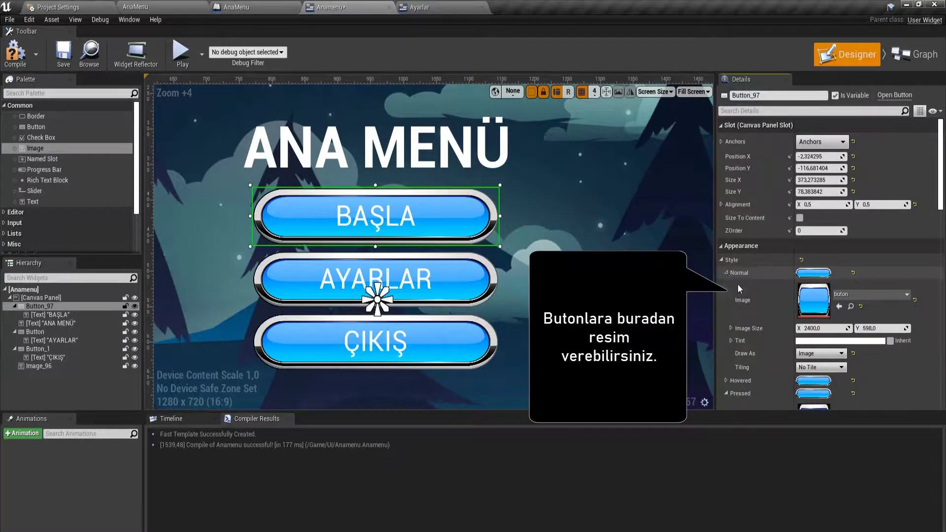
scroll(768, 298, down, 1)
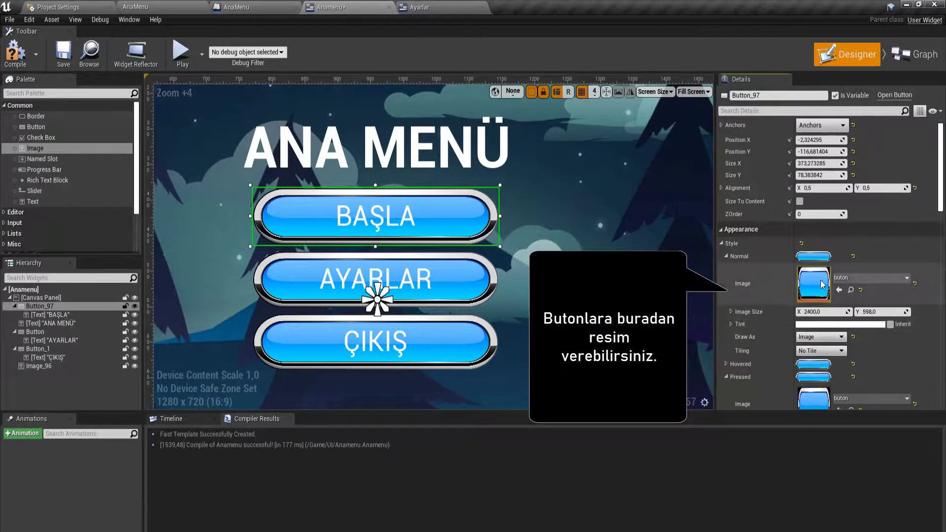
click(870, 278)
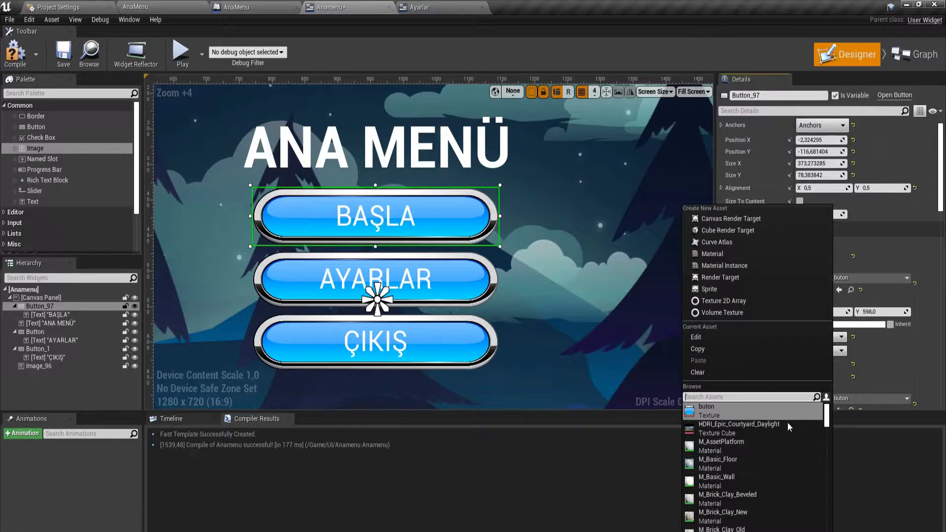
click(921, 345)
scroll(260, 235, down, 7)
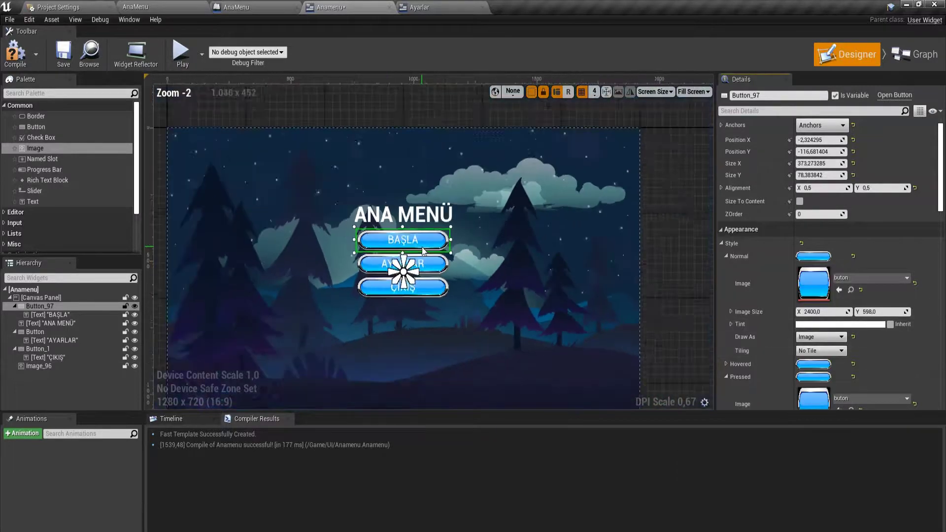
click(185, 232)
right_drag(247, 206, 267, 191)
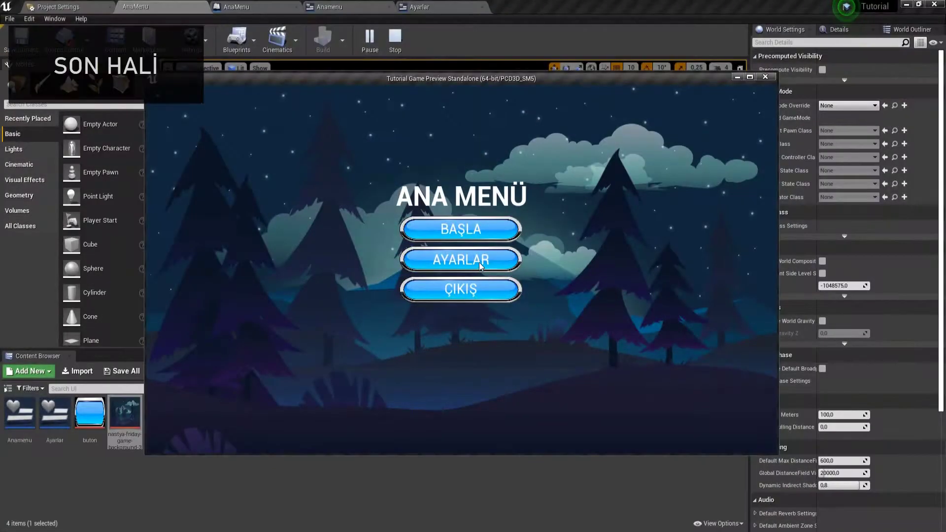
Step: In the standalone game, open AYARLAR and try 1440x900, 1920x1080 and 1280x720 resolutions
click(481, 266)
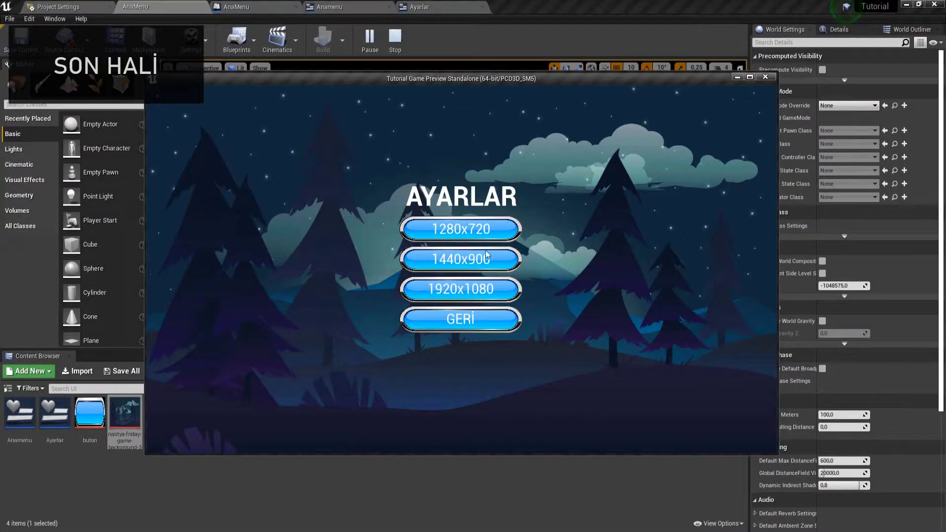
click(445, 264)
click(439, 285)
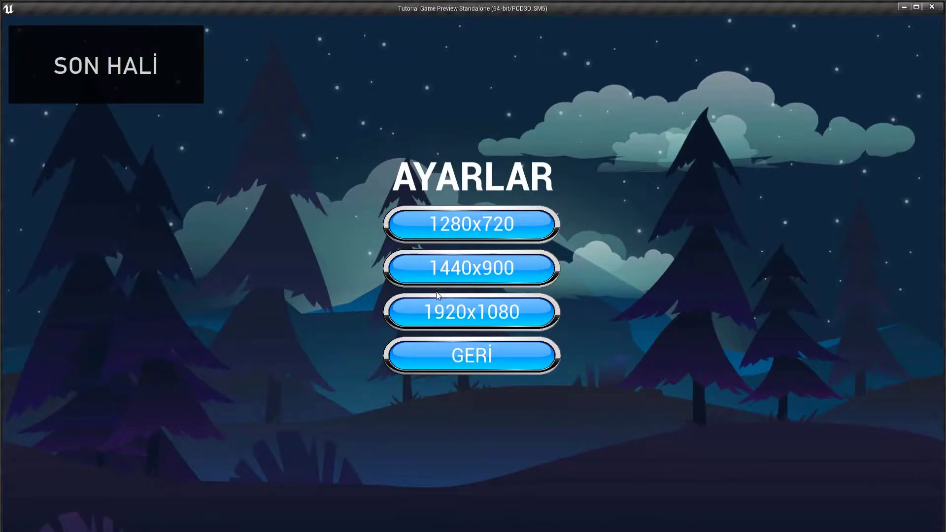
click(449, 270)
click(476, 232)
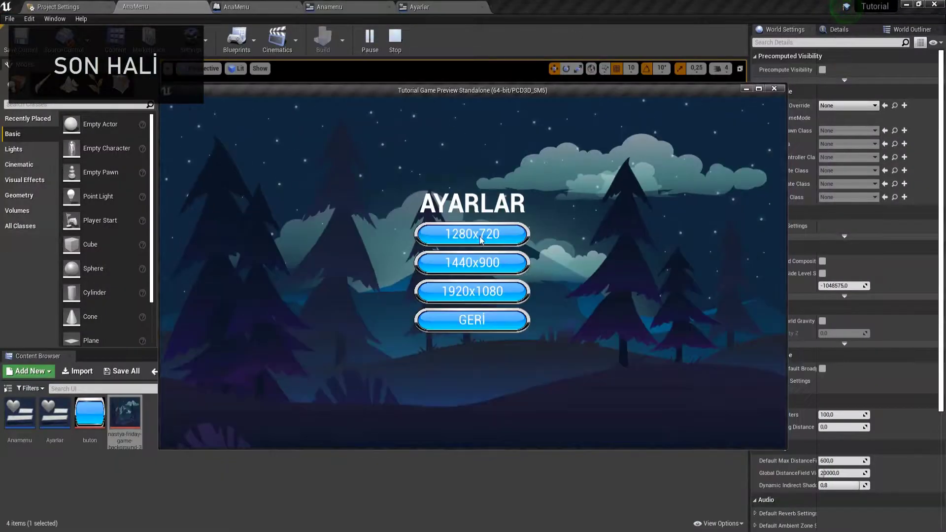
Step: Go back to ANA MENÜ, start the level with BAŞLA, then stop the preview
click(473, 317)
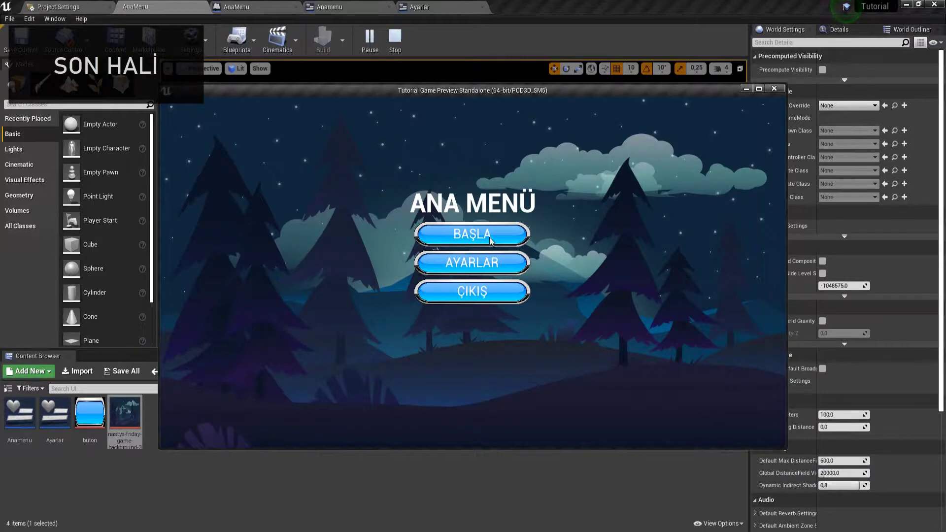
click(463, 234)
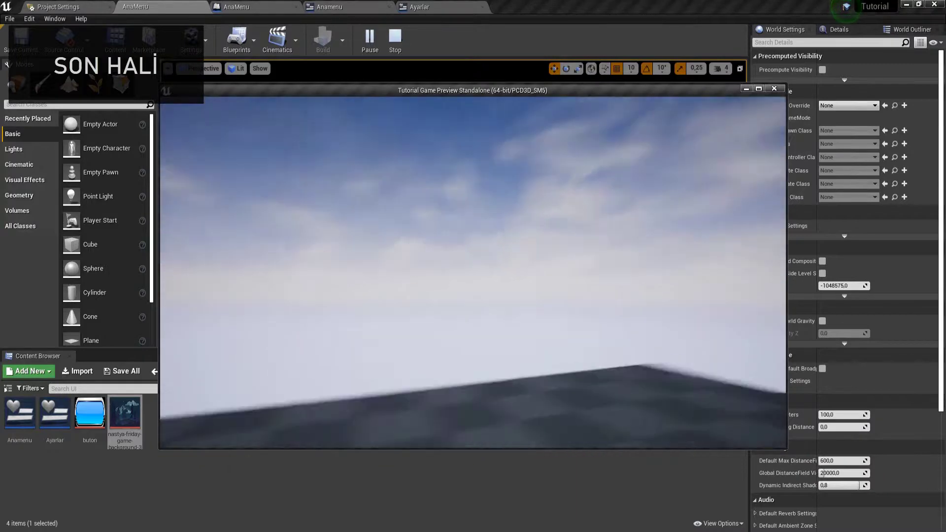
key(Escape)
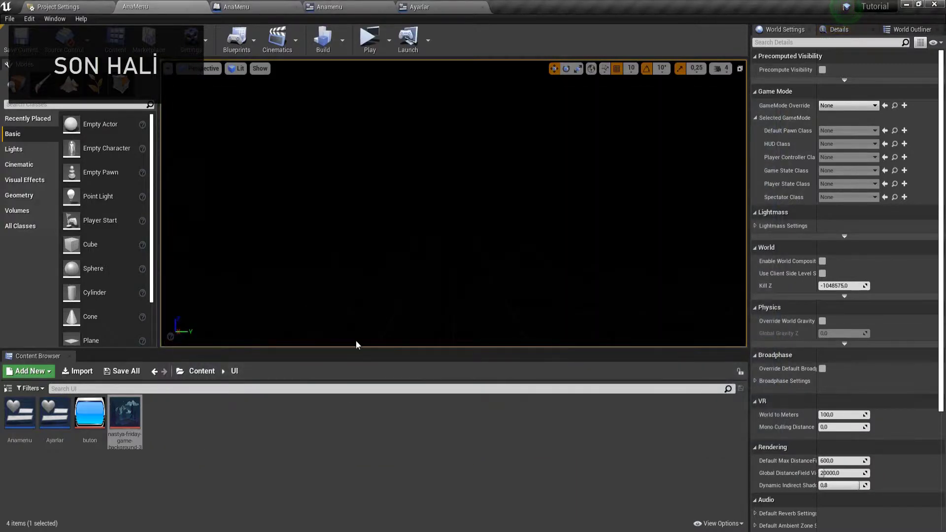